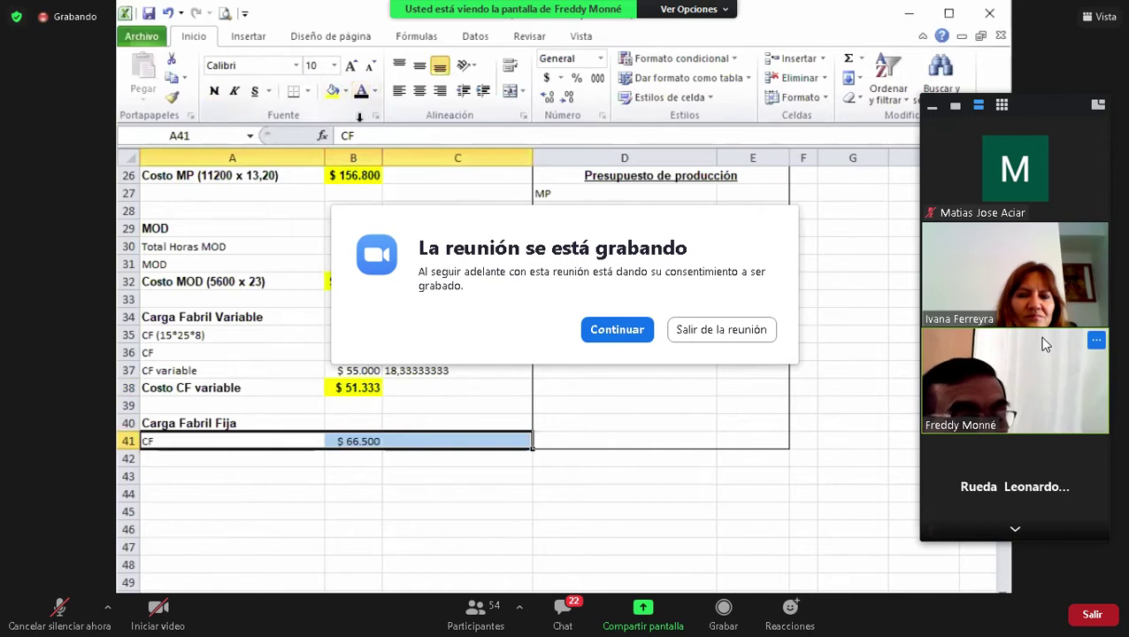
click(176, 460)
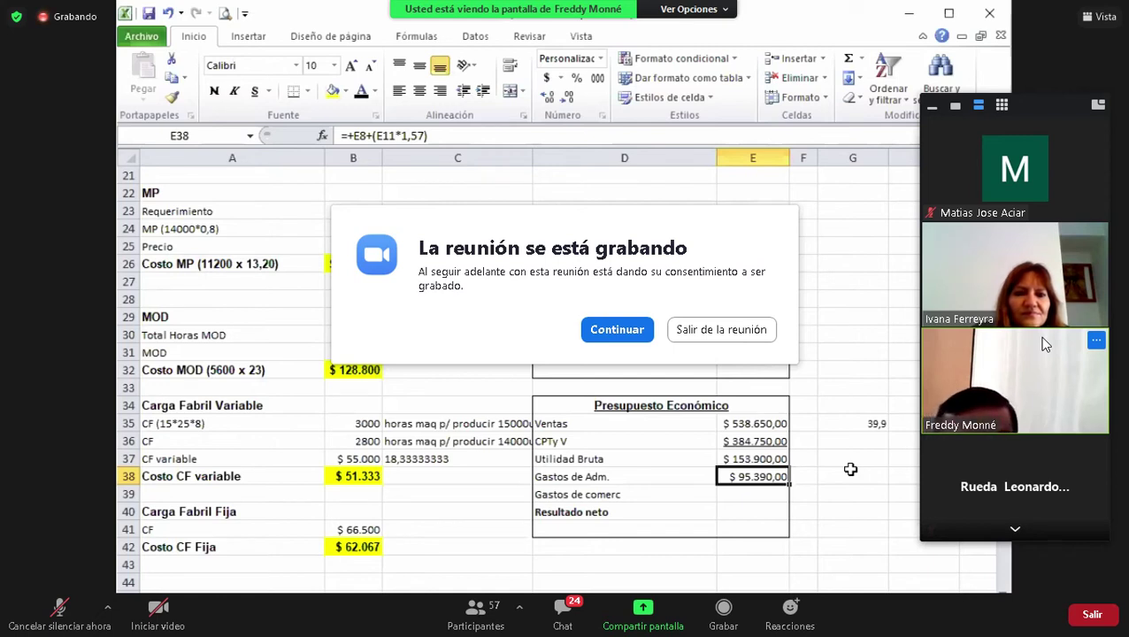
click(759, 495)
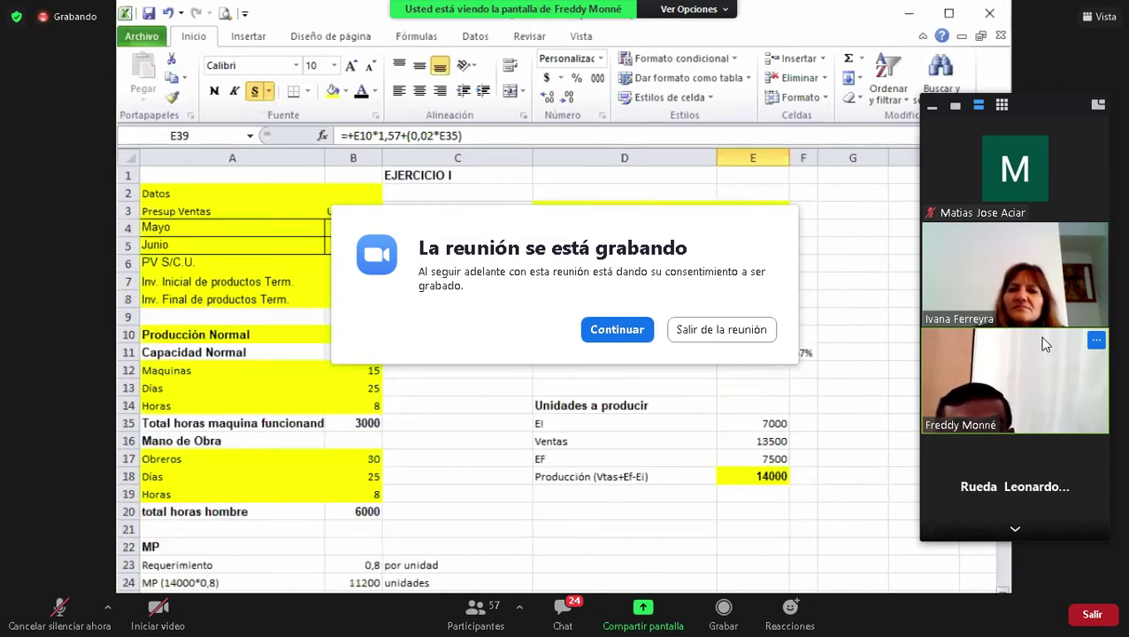
- Minimize the participants' video panel and accept the meeting recording notice
click(931, 106)
click(617, 329)
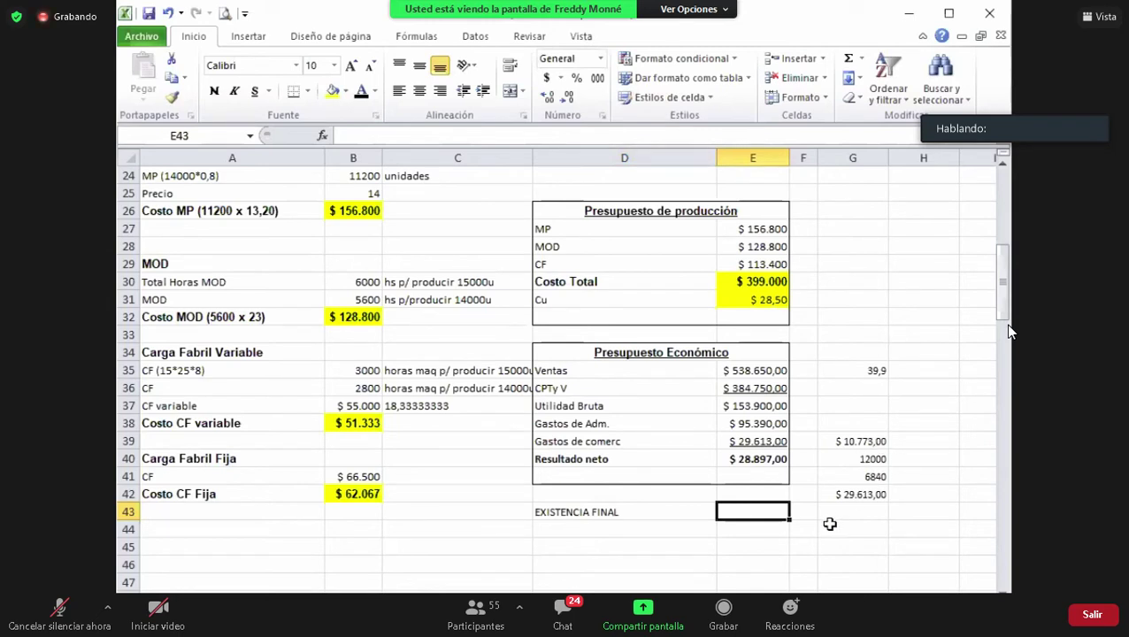
- Calculate the EXISTENCIA FINAL value in E43 by multiplying the unit cost in E31 by 7500
text(+)
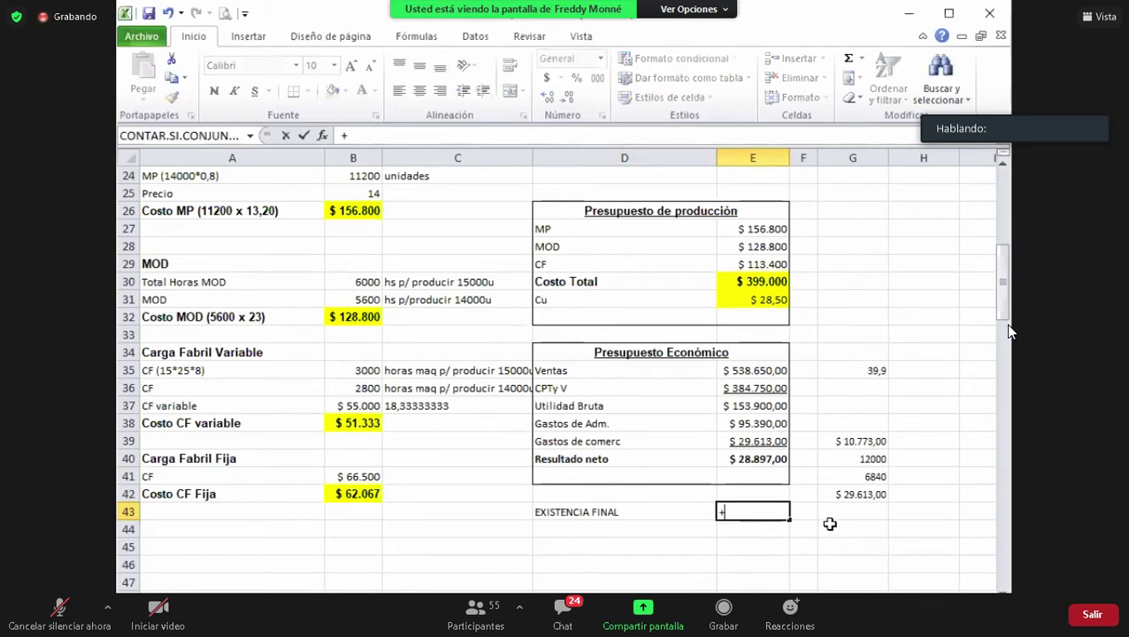
click(777, 303)
text(*)
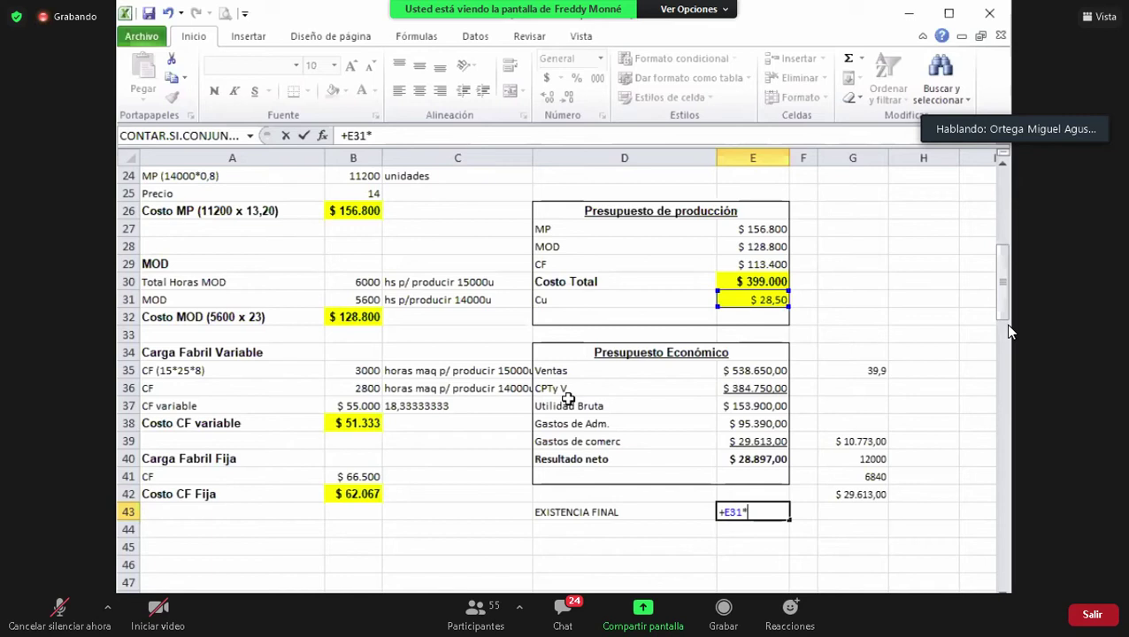
text(00)
key(Return)
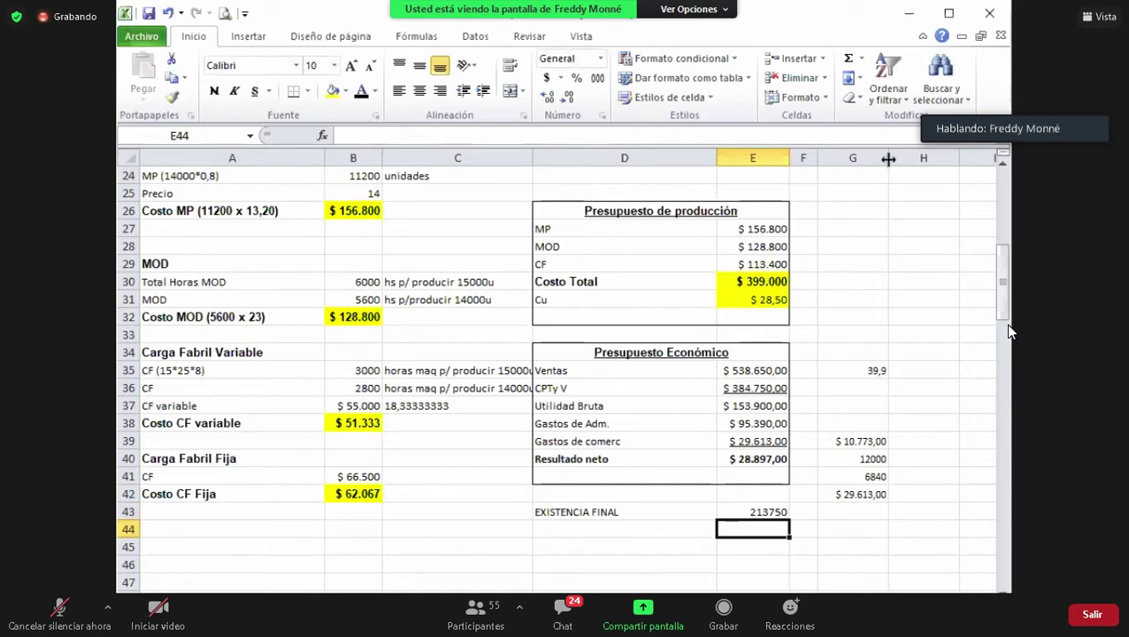
- Enter the label GF NO ABSOR in A43, below the Costo CF Fija row
drag(999, 279, 1010, 332)
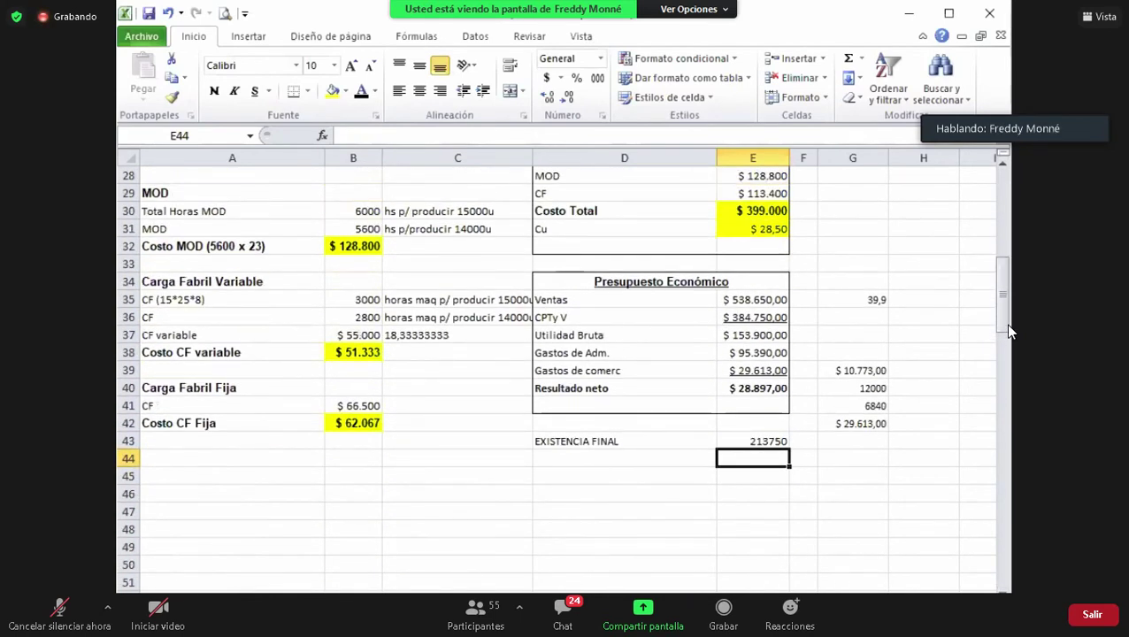
click(752, 441)
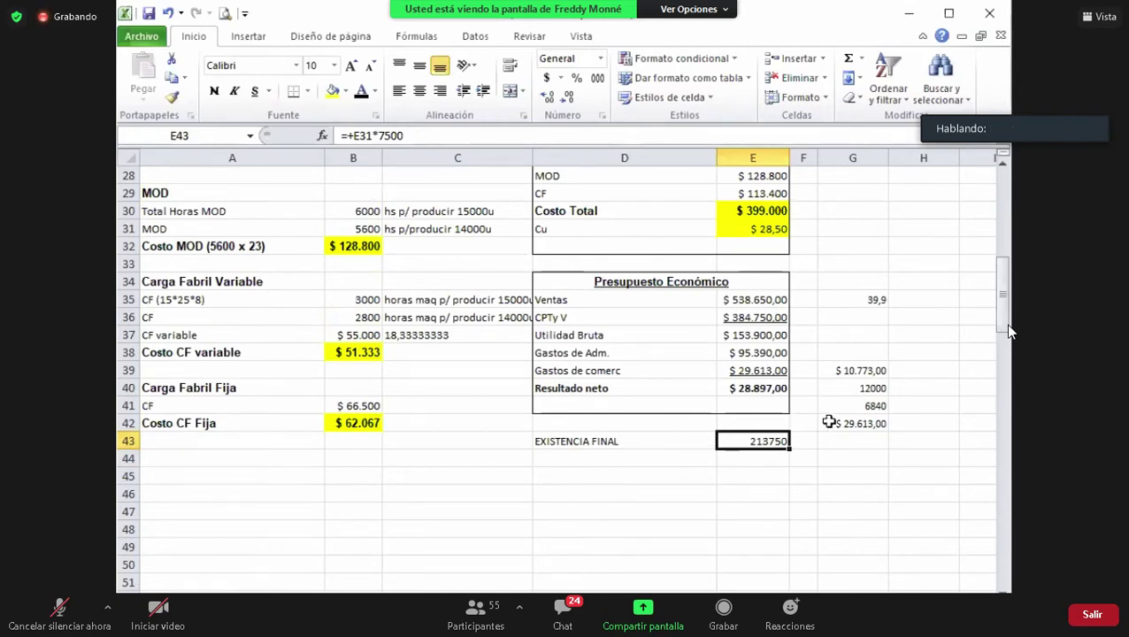
click(612, 441)
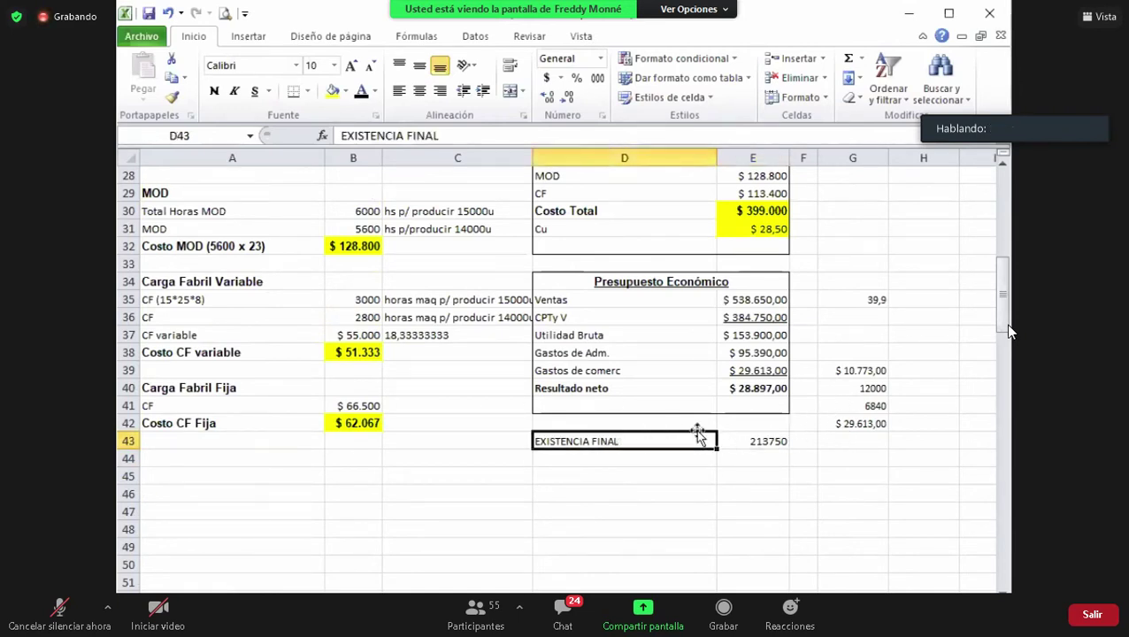
click(235, 442)
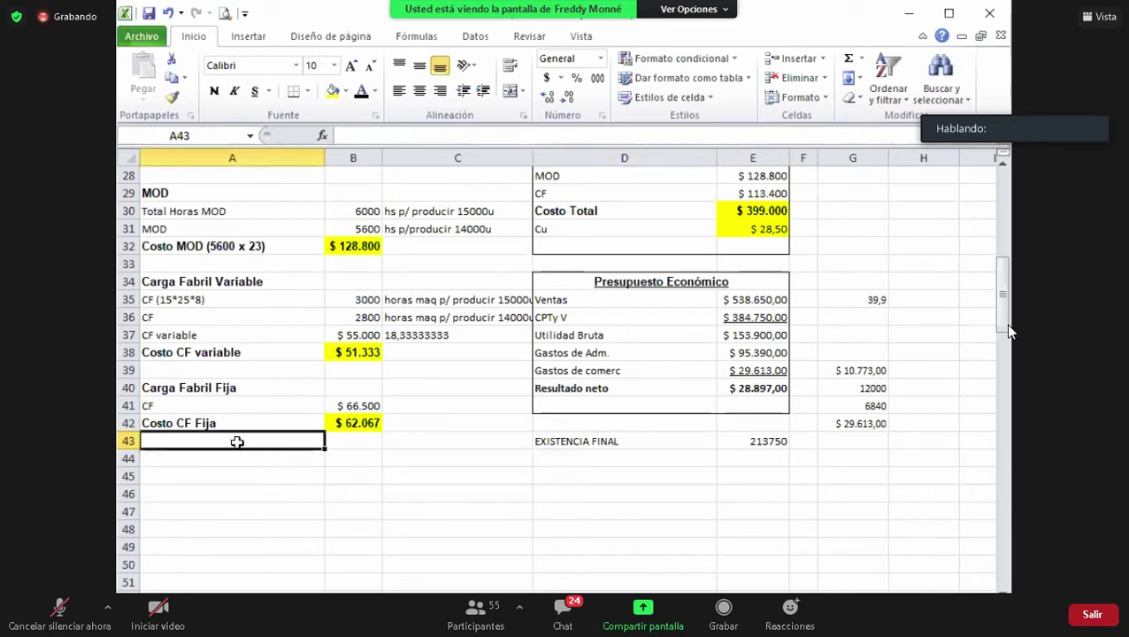
text(F)
key(BackSpace)
text(GF NO A)
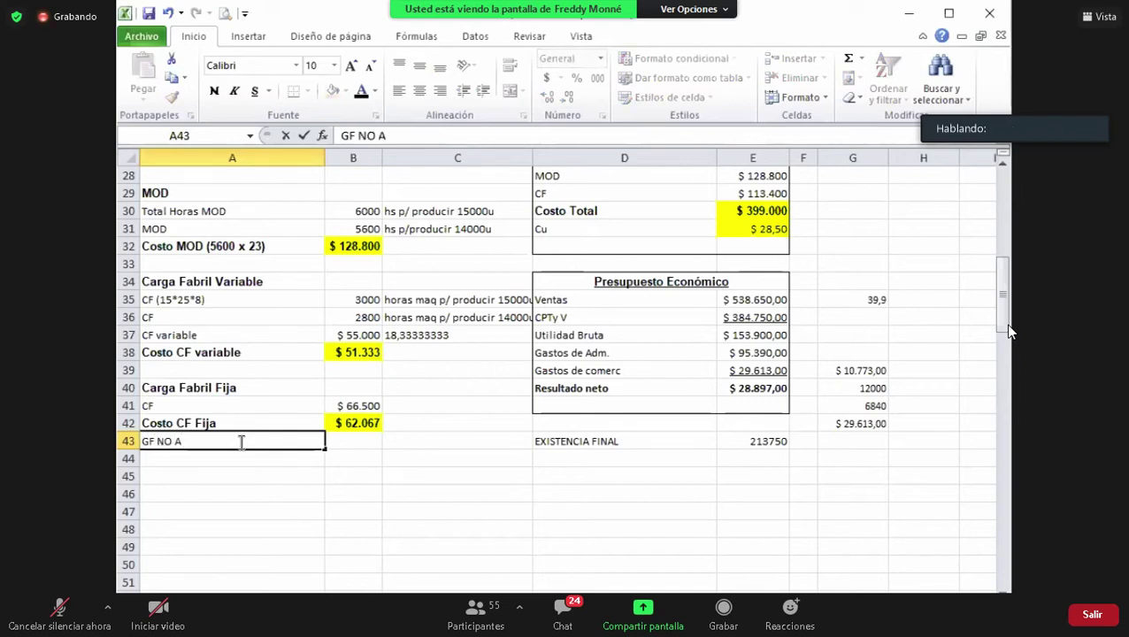
text(BSOE)
key(BackSpace)
text(R)
key(Return)
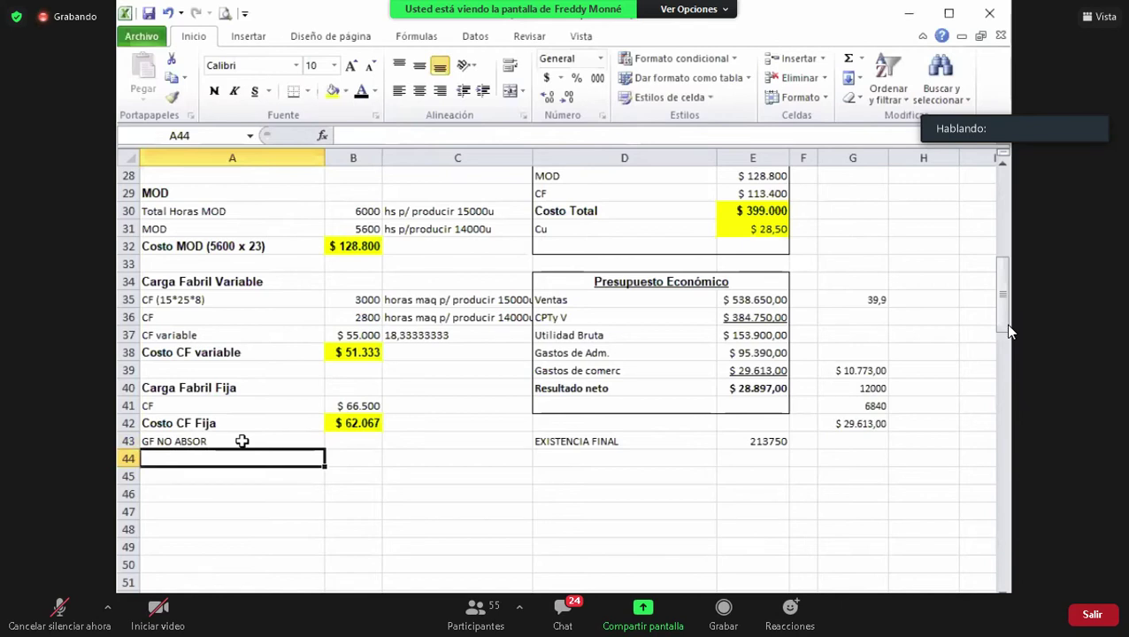
- Calculate the GF NO ABSOR amount in B43 by subtracting B42 from B41
click(352, 442)
text(+)
key(Up)
key(Up)
text(-)
key(Up)
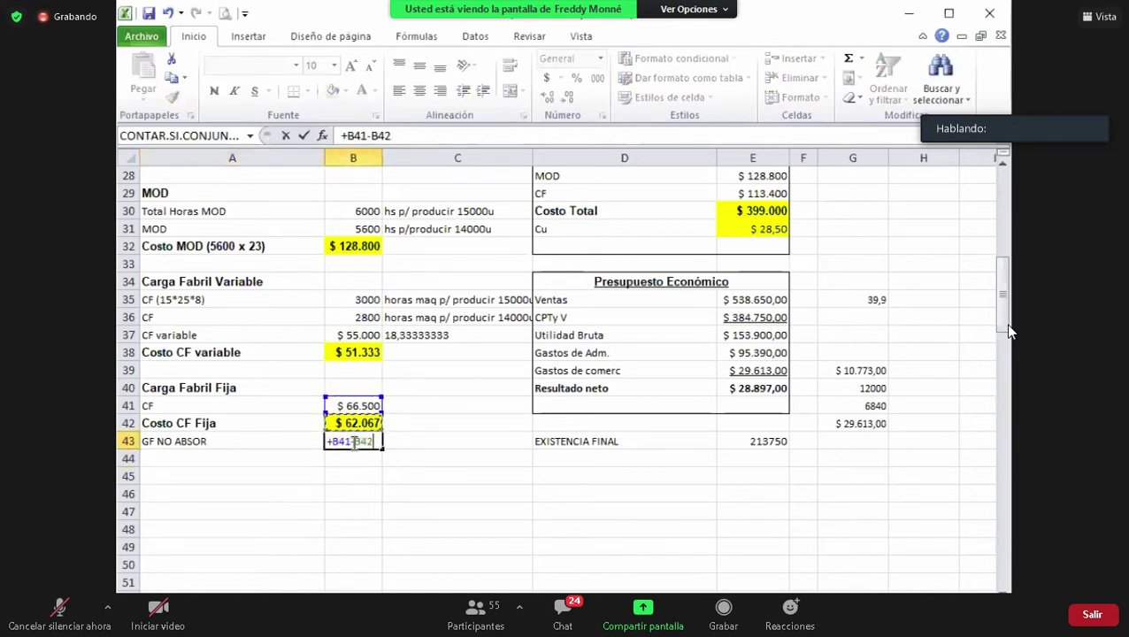
key(Return)
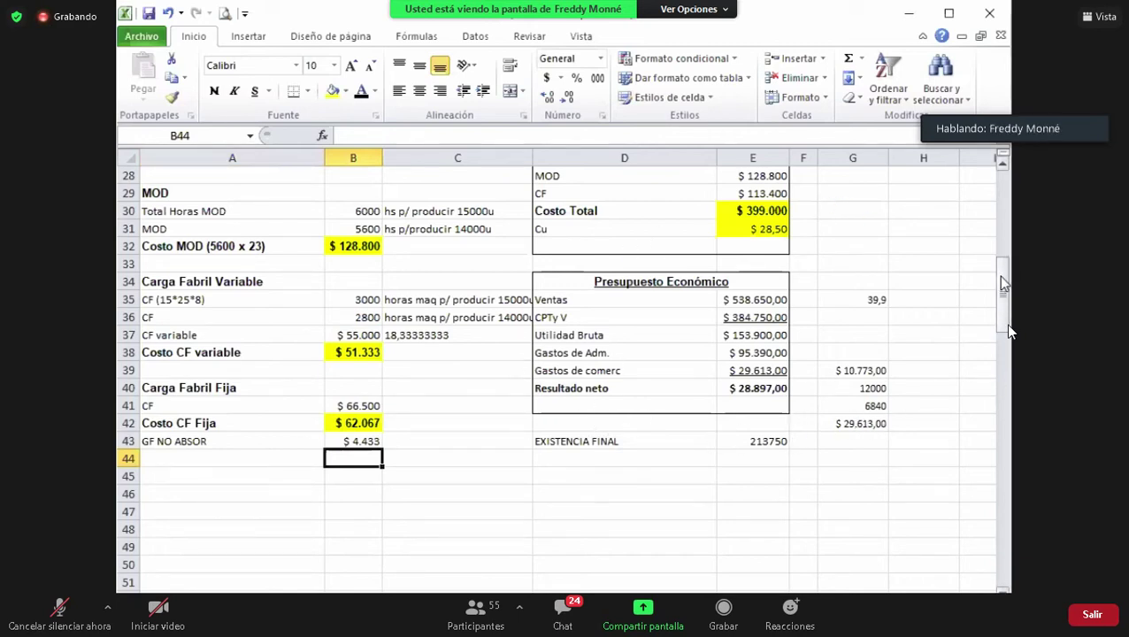
- Check the formulas behind the machine hours in B35 and the calculations in A44 and B44
drag(1006, 280, 1008, 256)
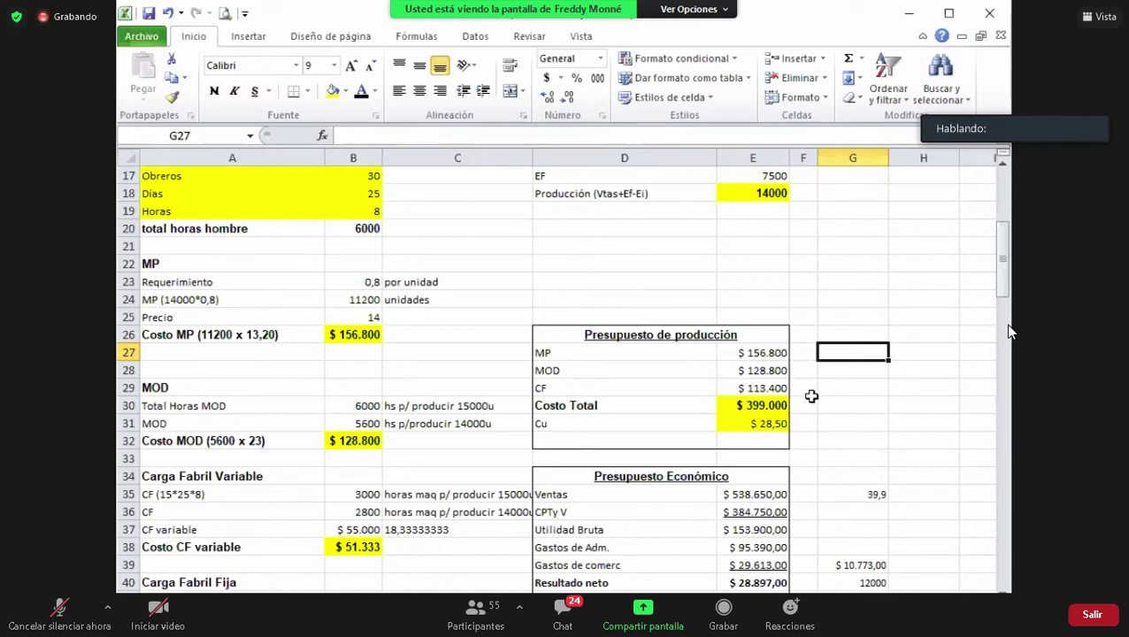
drag(996, 272, 1007, 286)
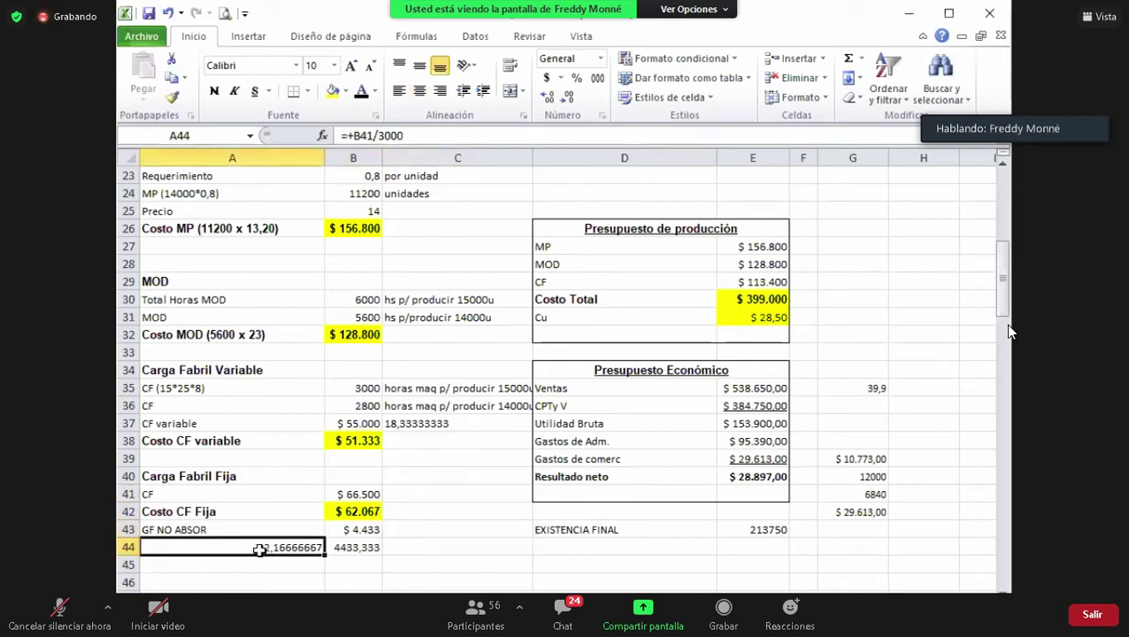
click(328, 390)
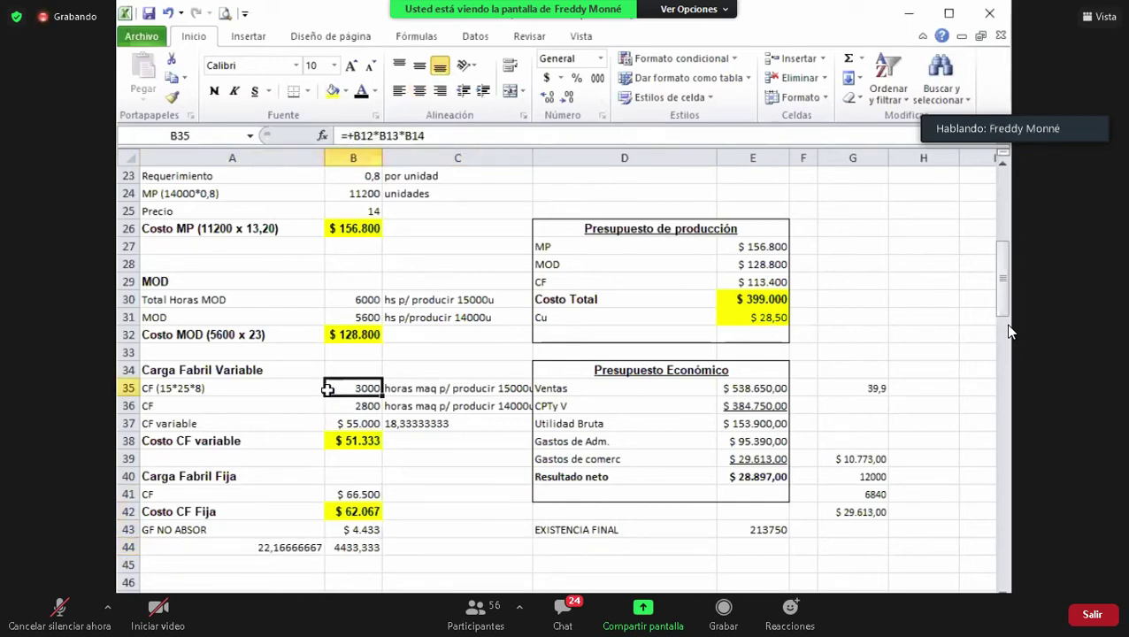
click(280, 547)
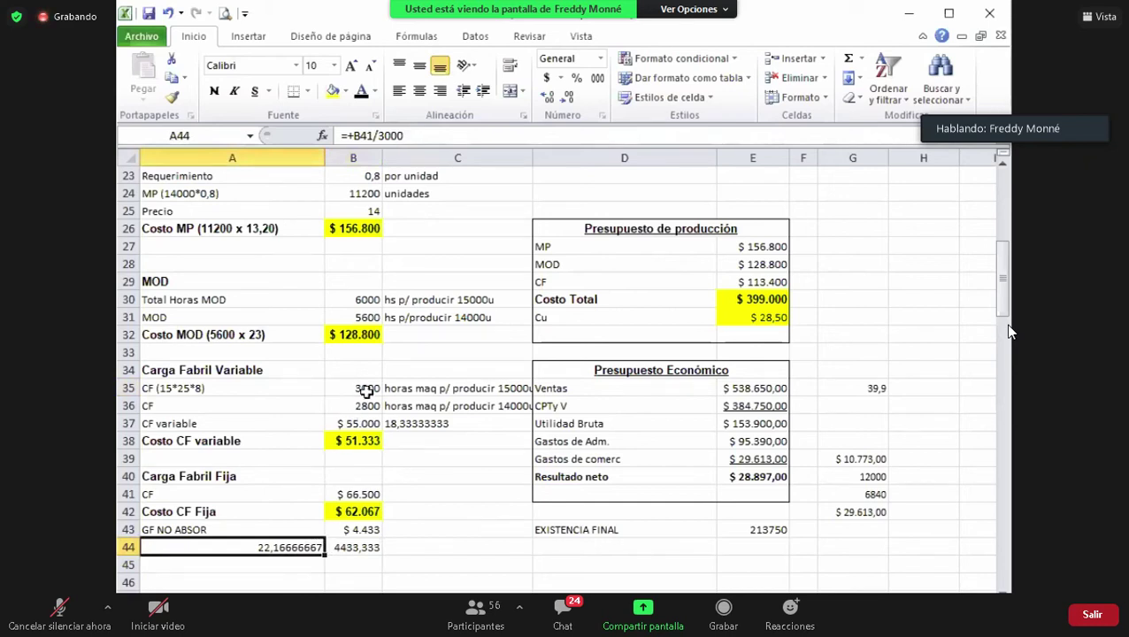
click(358, 547)
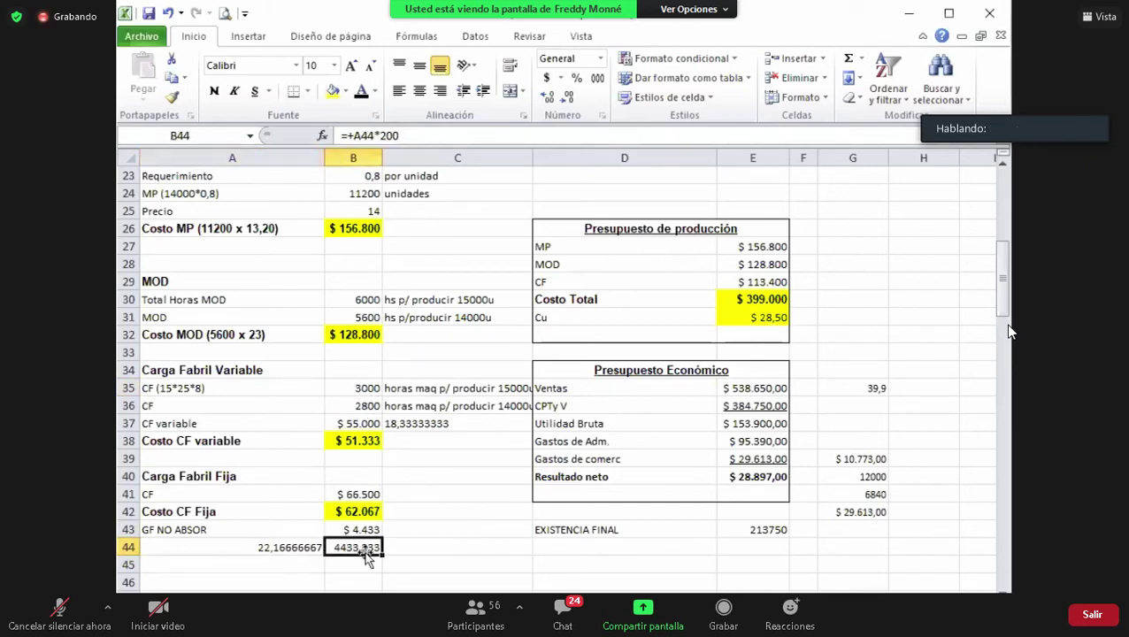
click(420, 570)
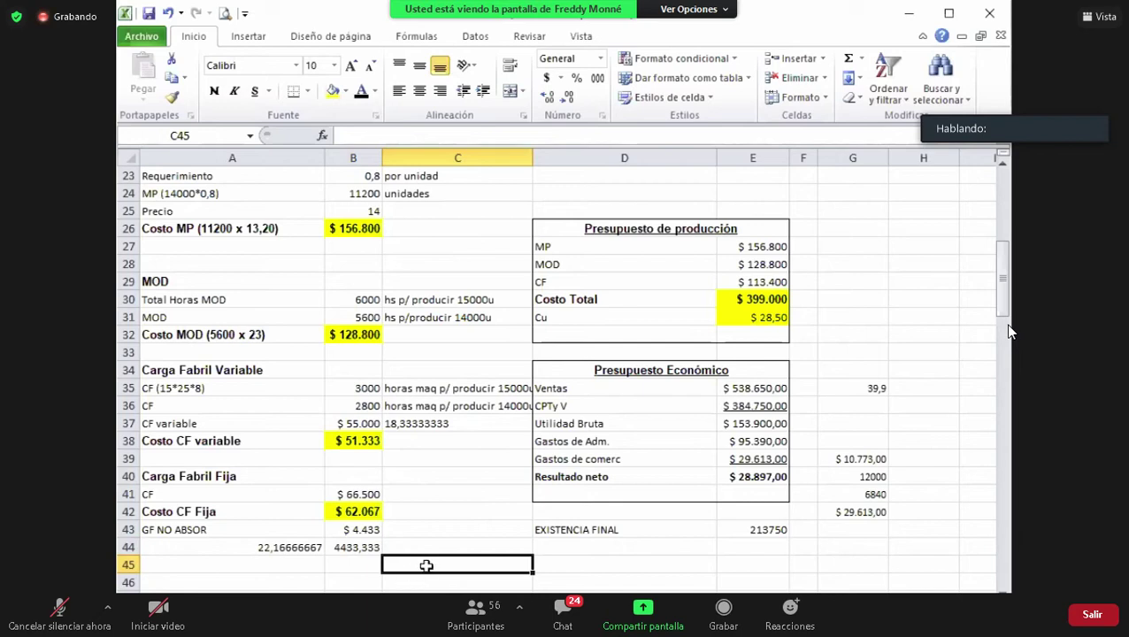
- Reduce the number format of B44 to one decimal place
click(358, 548)
click(569, 97)
click(568, 97)
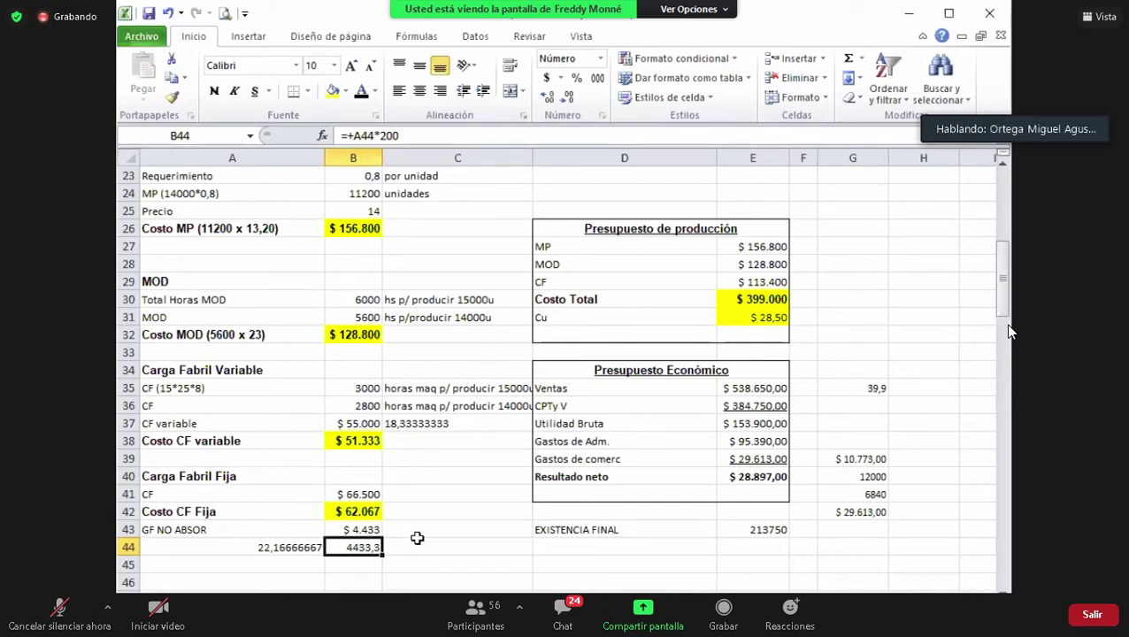
- Calculate the fixed overhead rate in C41 as B41 divided by B35, and clear the duplicate calculation in A44
click(292, 550)
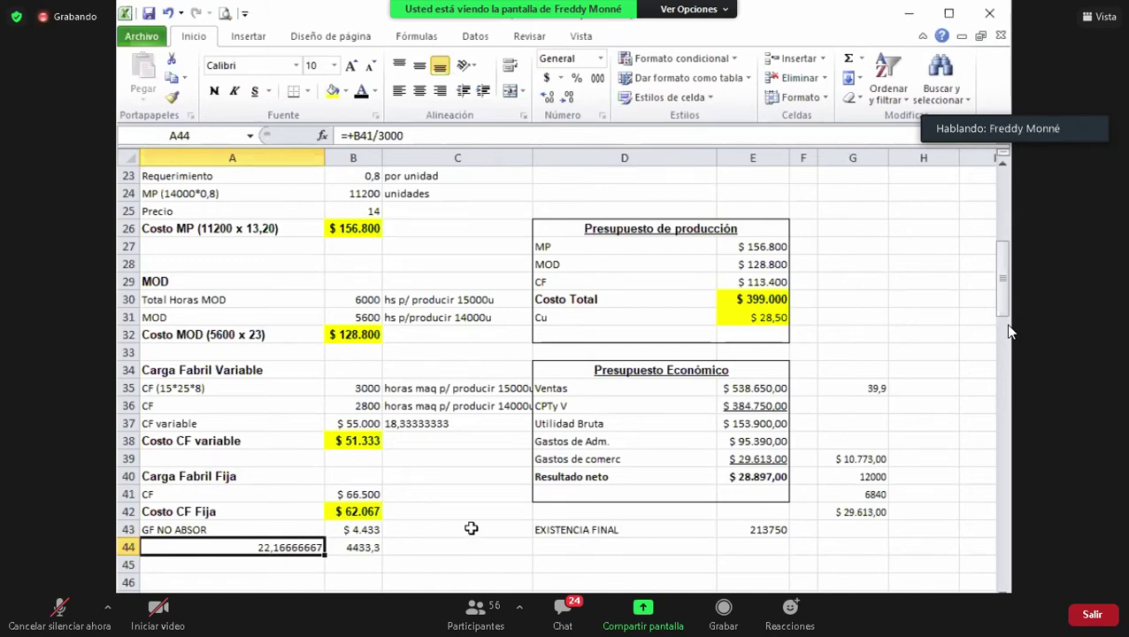
click(465, 491)
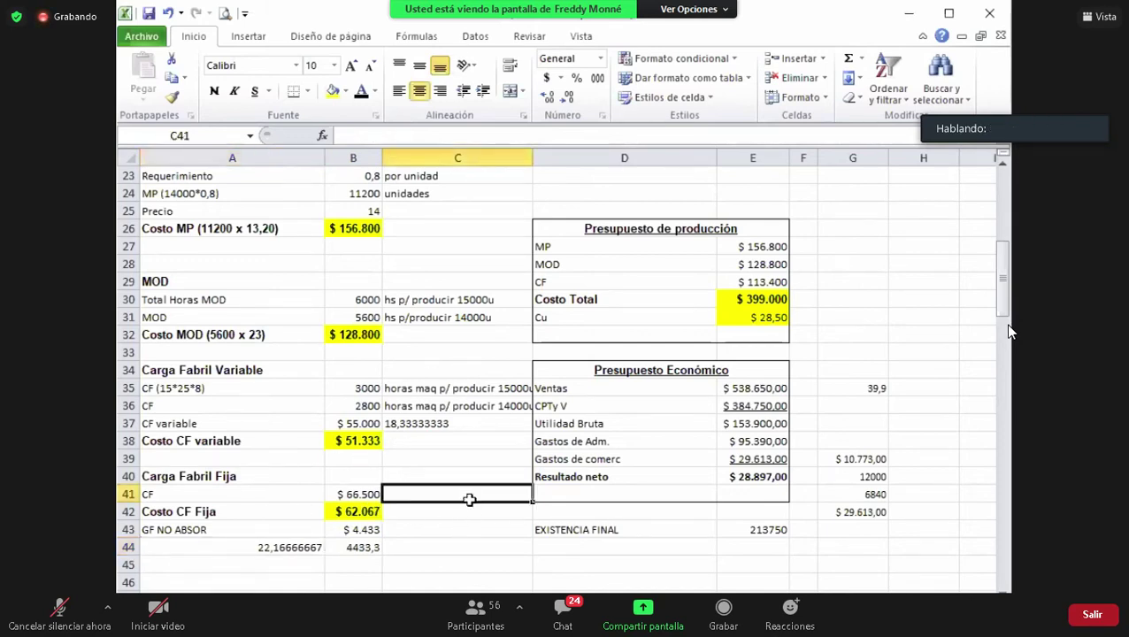
click(358, 392)
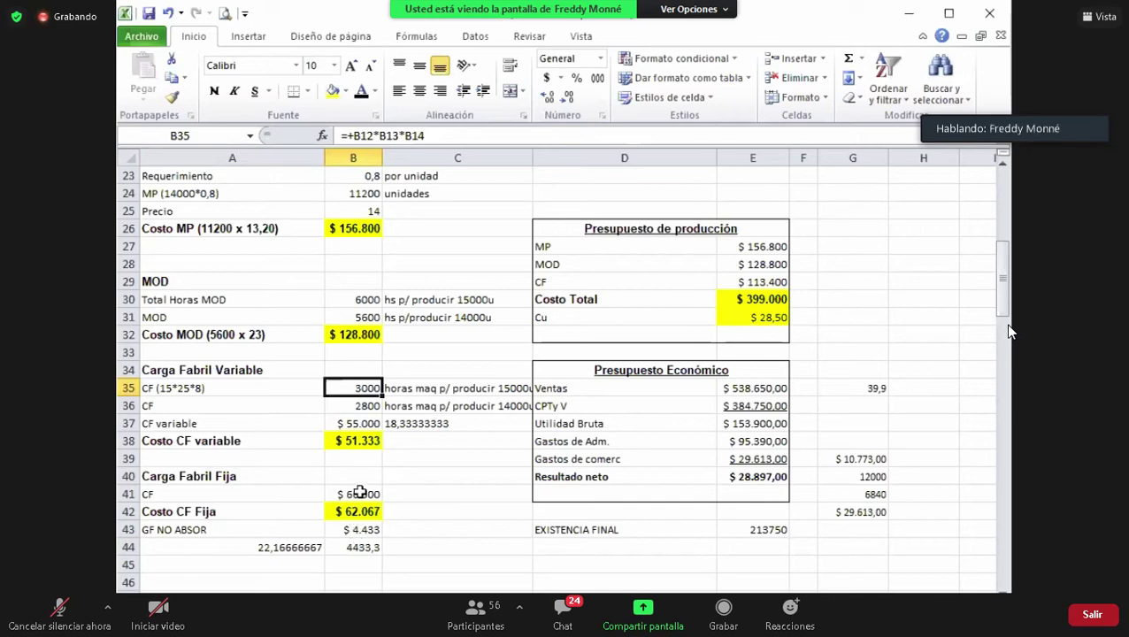
click(409, 490)
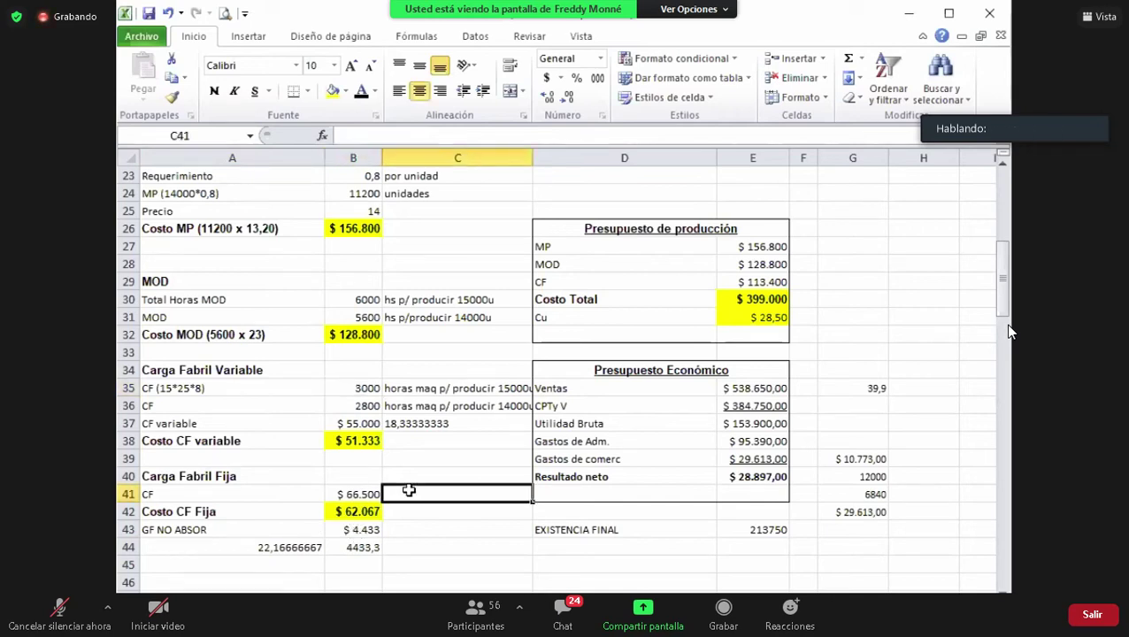
text(+)
key(Left)
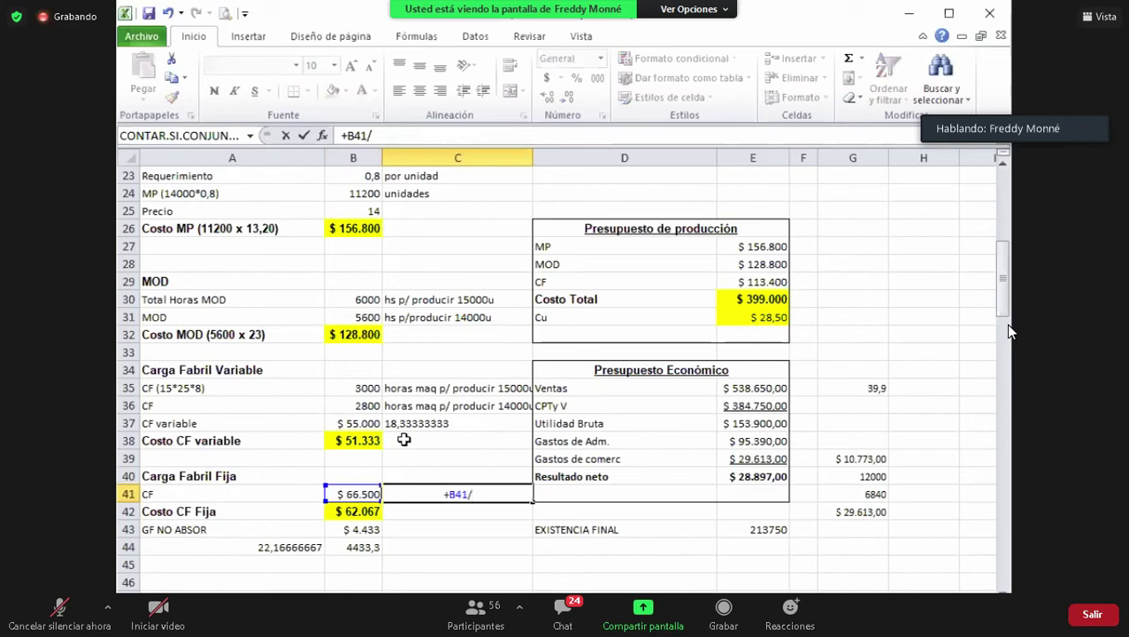
text(/)
click(362, 390)
key(Return)
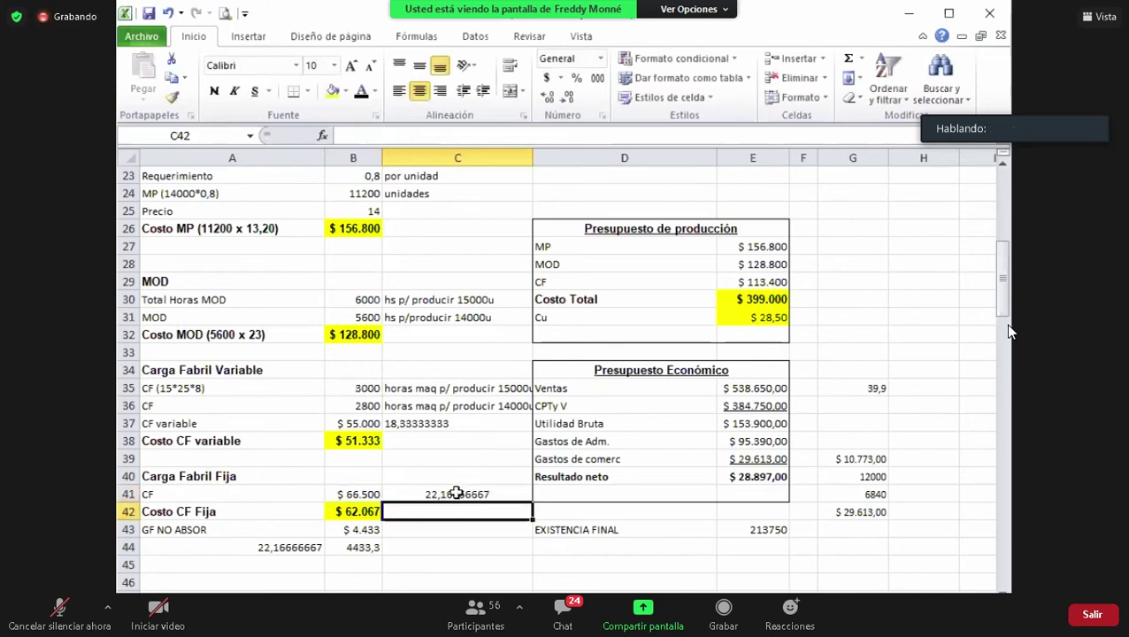
click(292, 551)
key(Delete)
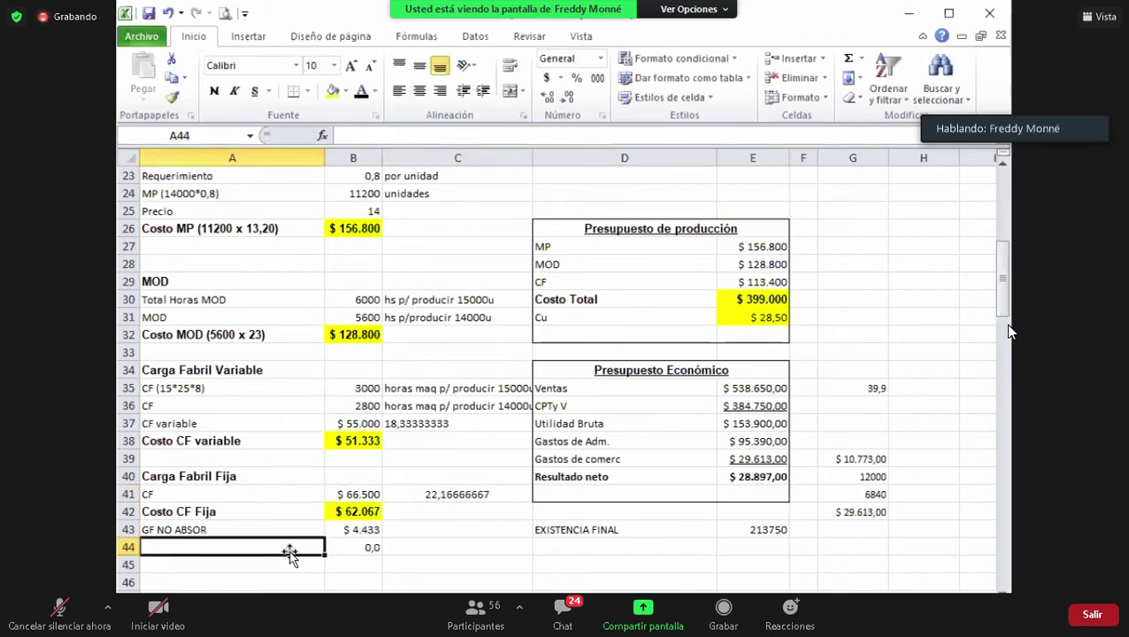
- Examine the Carga Fabril Fija formulas in B41, C41, B42 and B43 along with the hours in B36
click(437, 511)
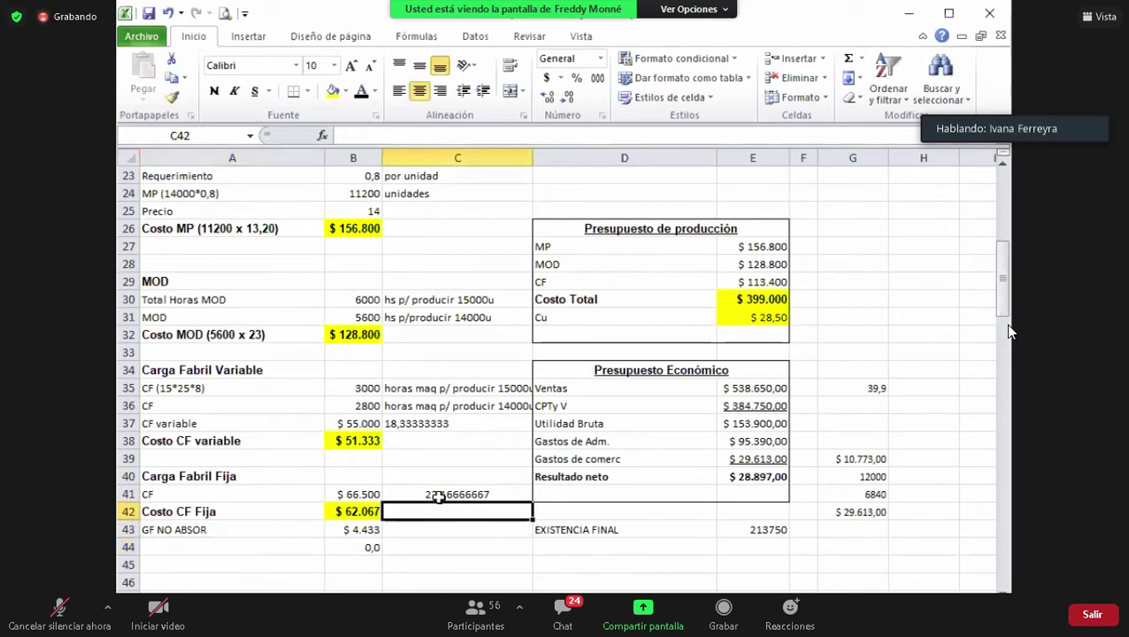
click(441, 495)
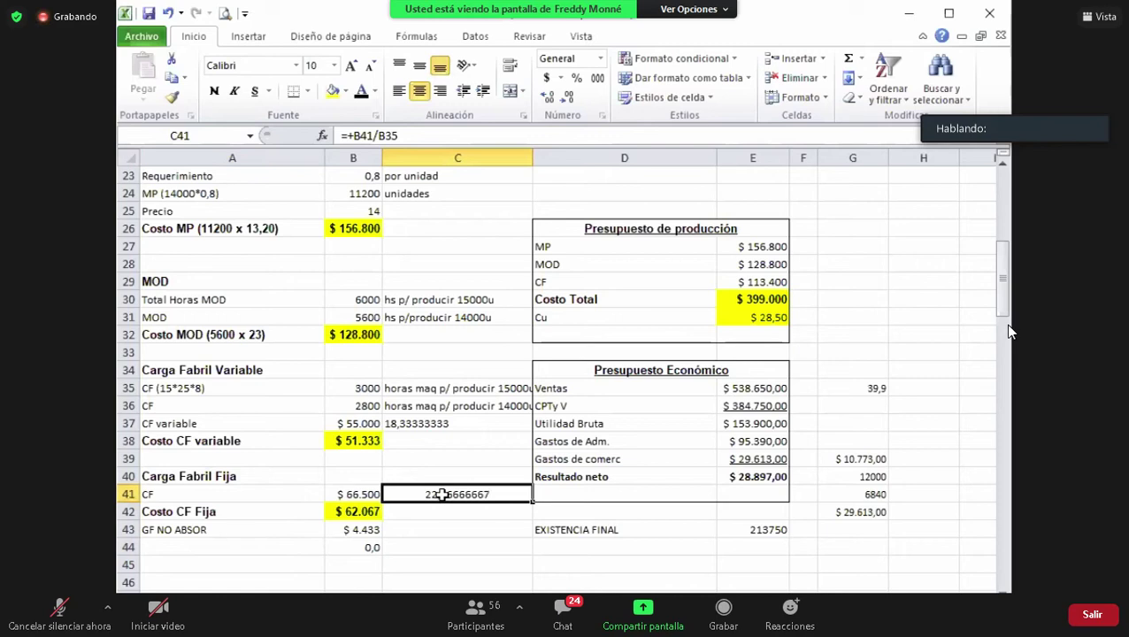
click(350, 494)
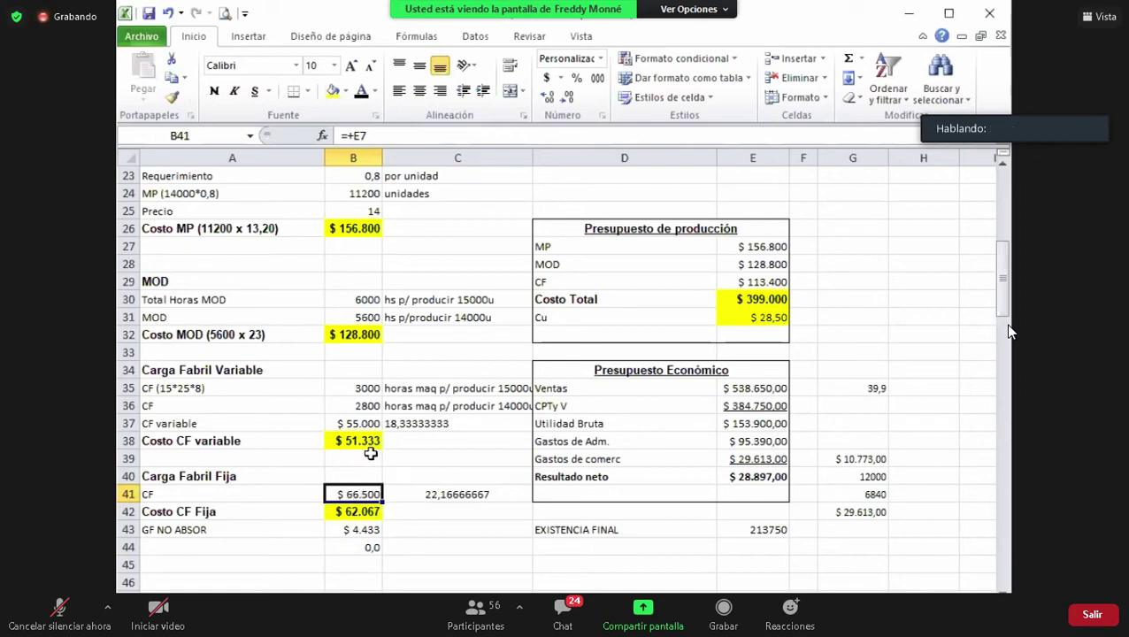
click(432, 492)
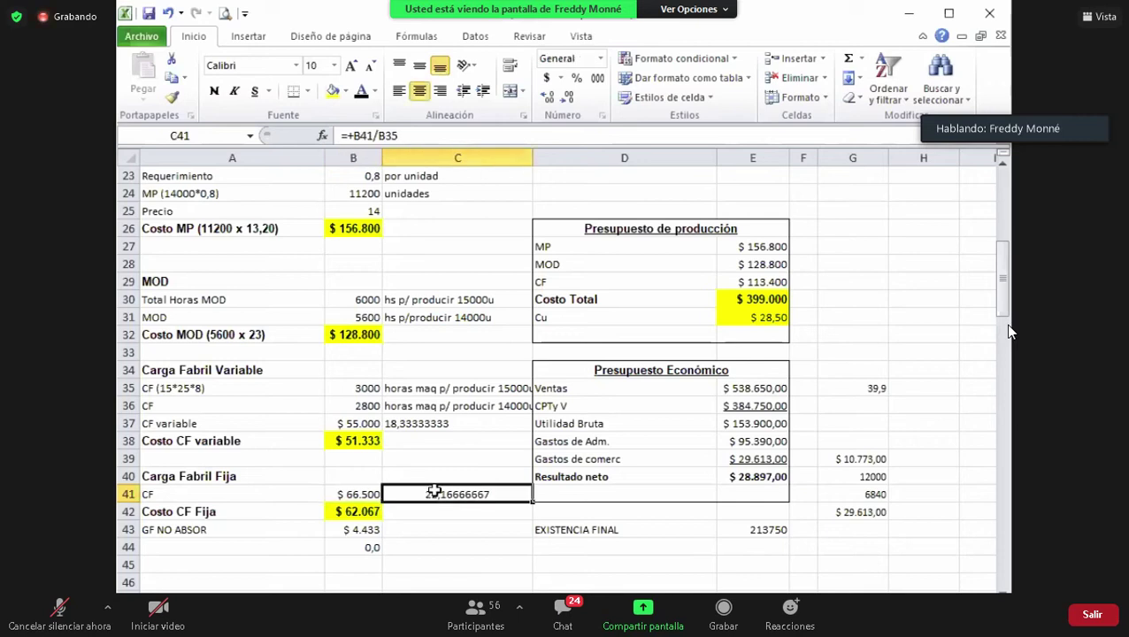
click(372, 511)
click(394, 493)
click(368, 403)
click(358, 512)
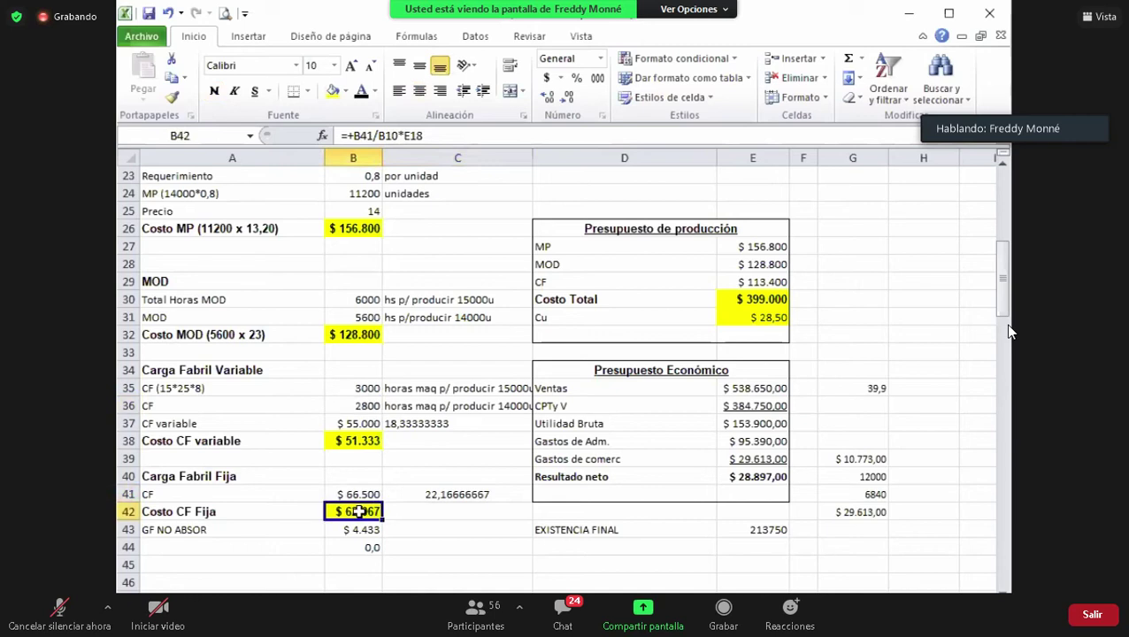
click(440, 528)
click(356, 529)
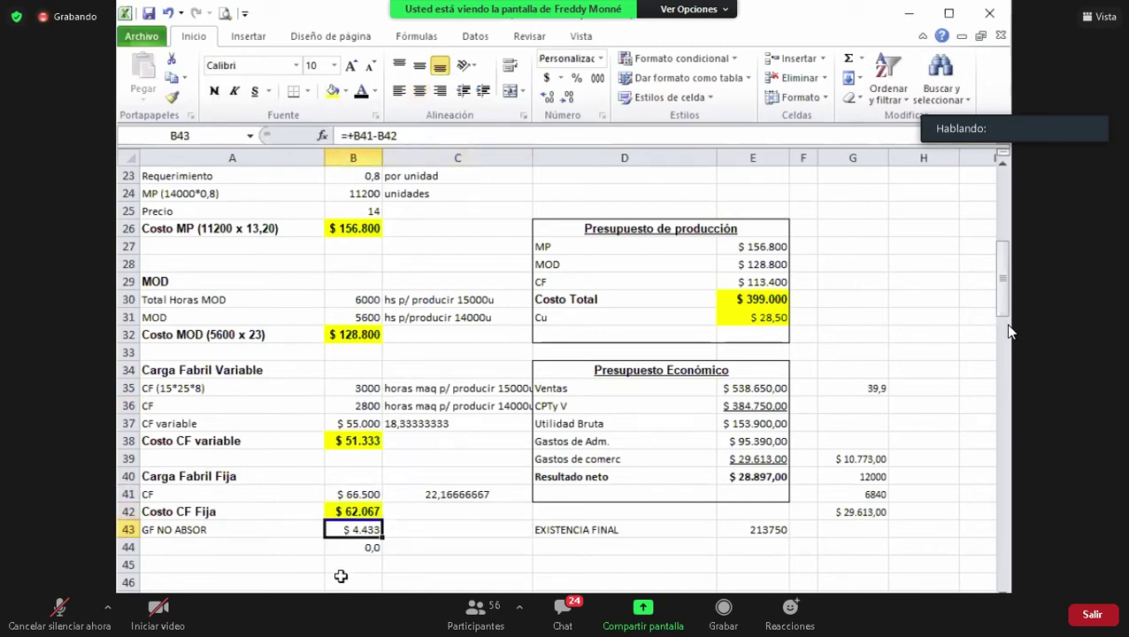
- Clear the leftover calculation in B44
click(365, 549)
key(Delete)
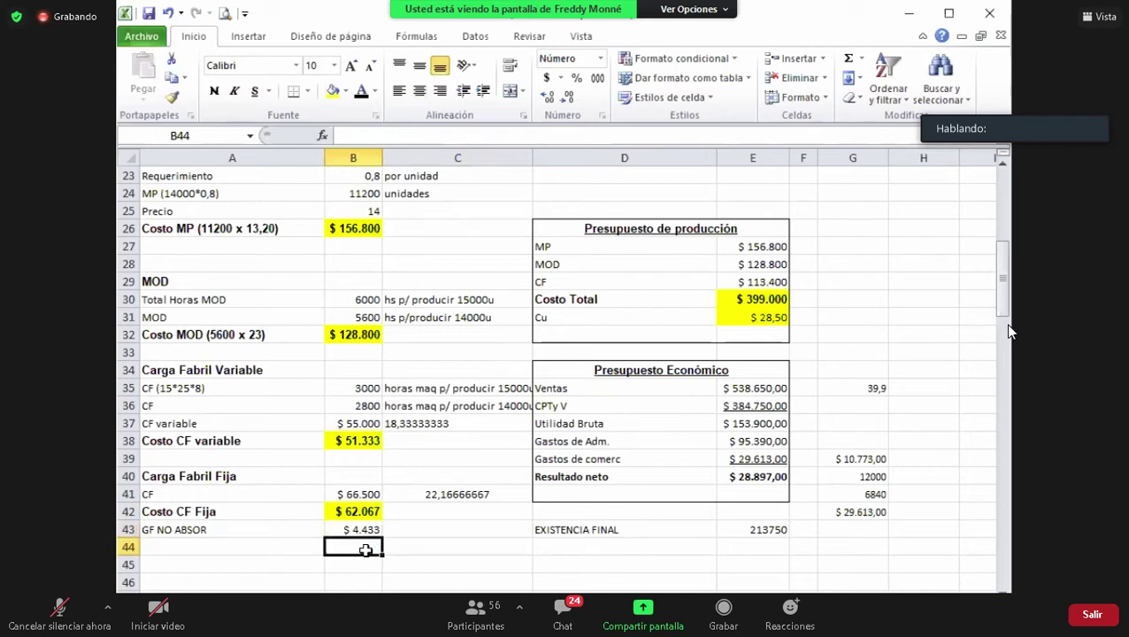
- Write the unabsorbed overhead calculation 22,1667* 200 in C43 beside GF NO ABSOR and check it against B43
click(428, 529)
text(22,16)
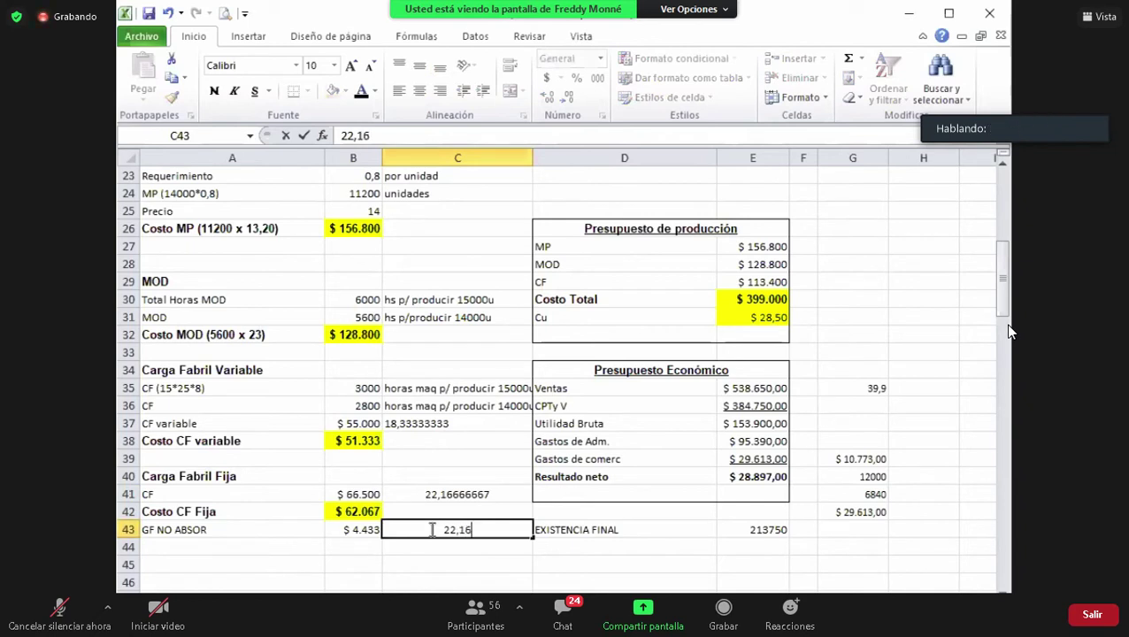
text(67* 200)
key(Return)
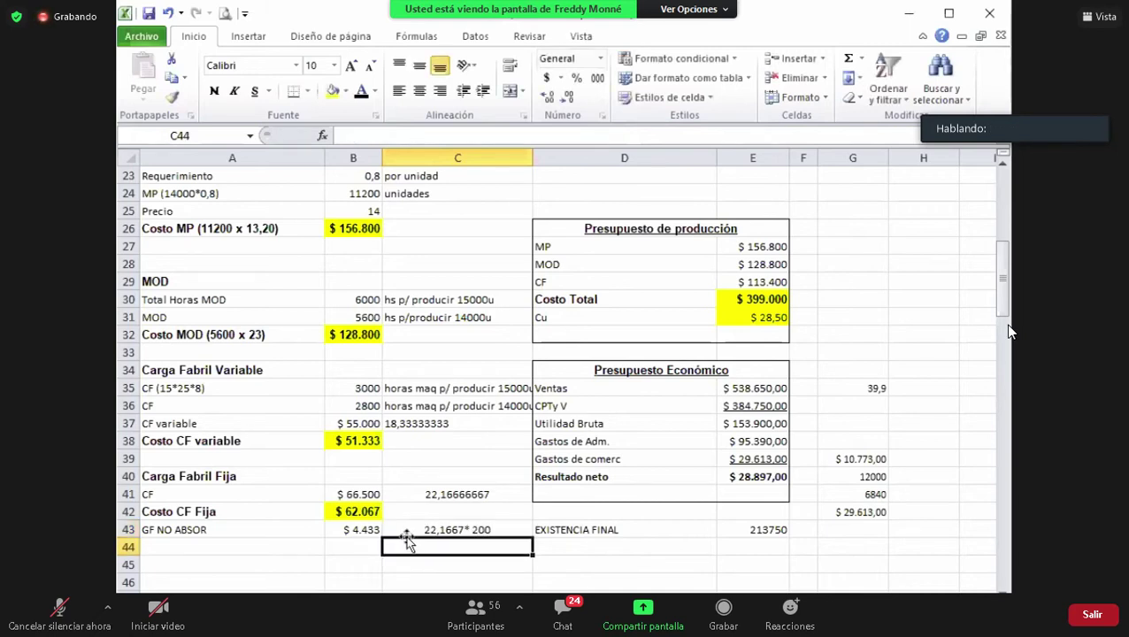
click(355, 534)
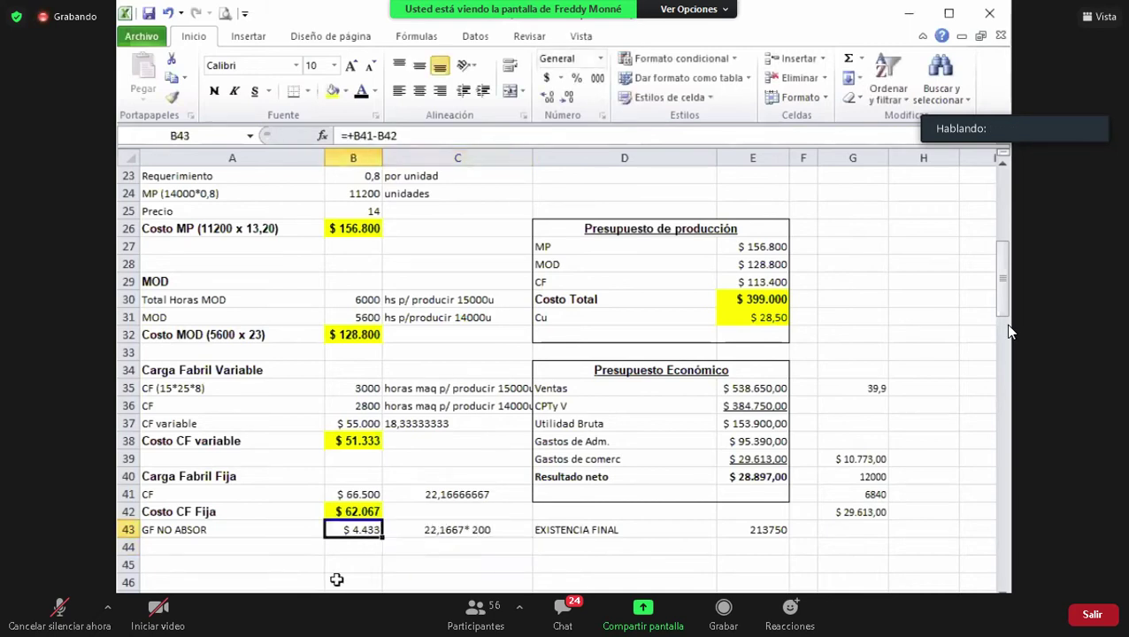
click(491, 529)
- Enter 2800 in C42 beside Costo CF Fija
click(484, 504)
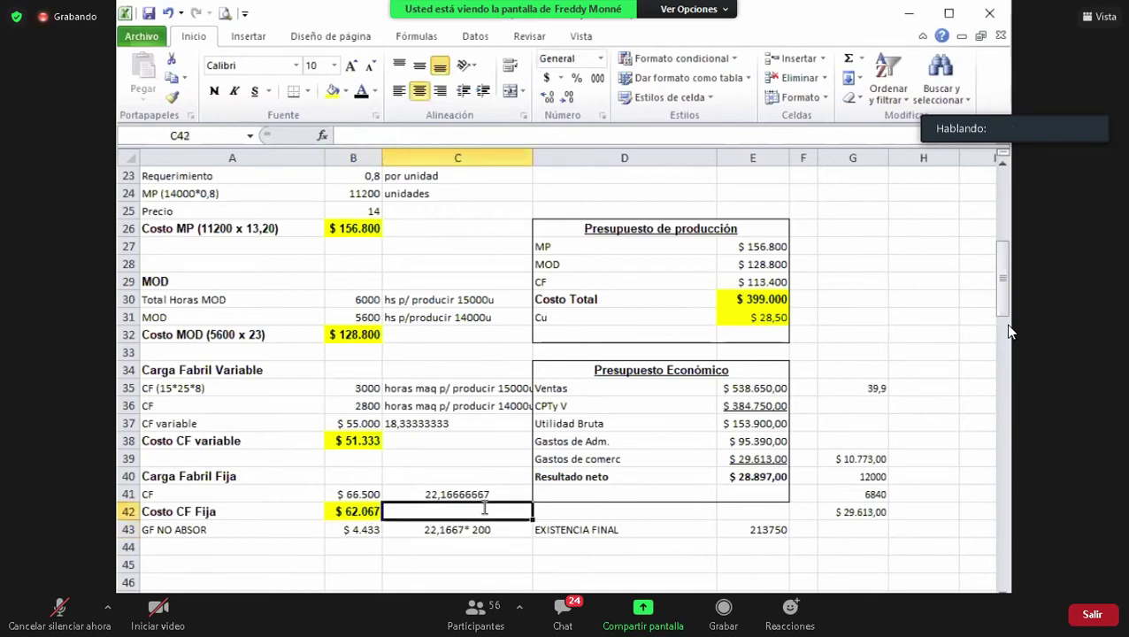
text(2800)
key(Return)
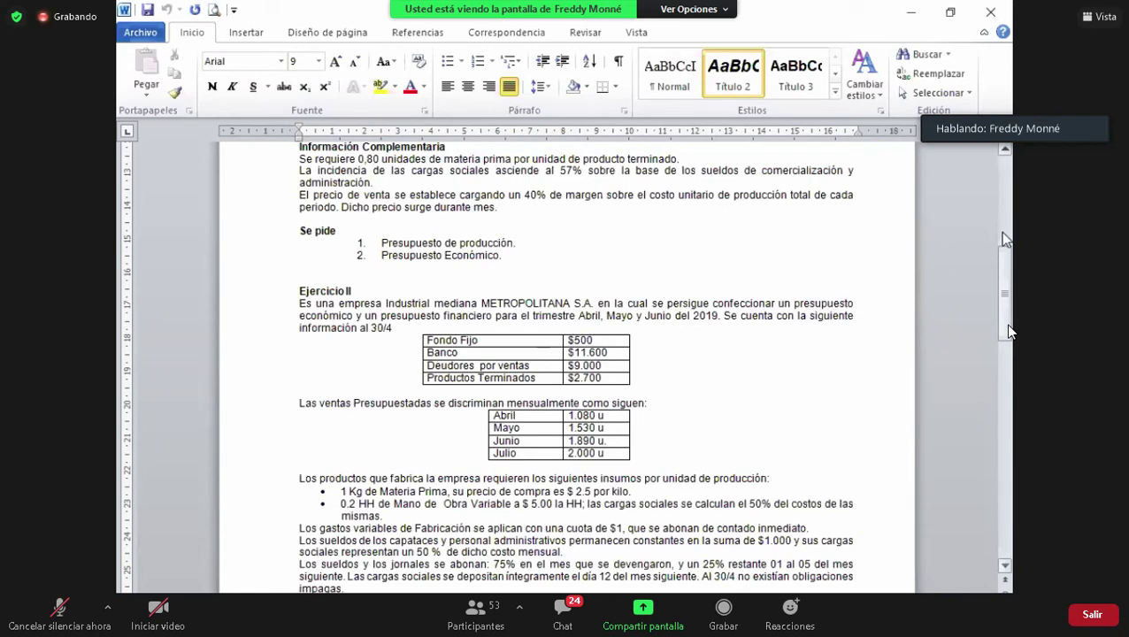
- Read the Ejercicio II statement for METROPOLITANA S.A. in the Word document, including sales, input costs, payment terms and requirements
drag(1009, 276, 1009, 295)
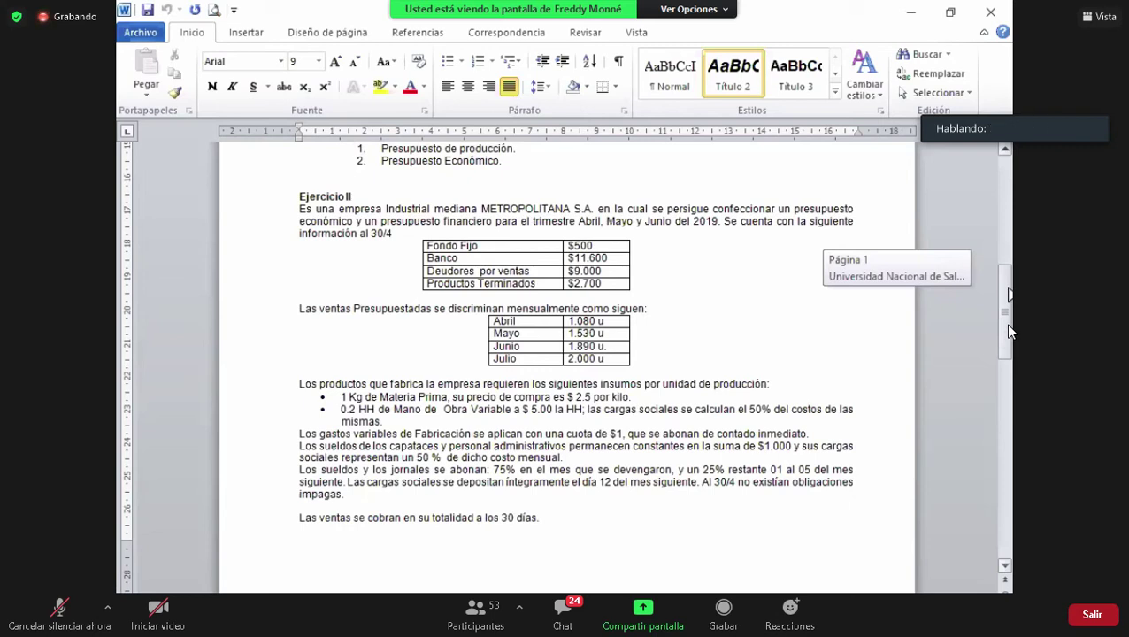
drag(1011, 331, 1012, 334)
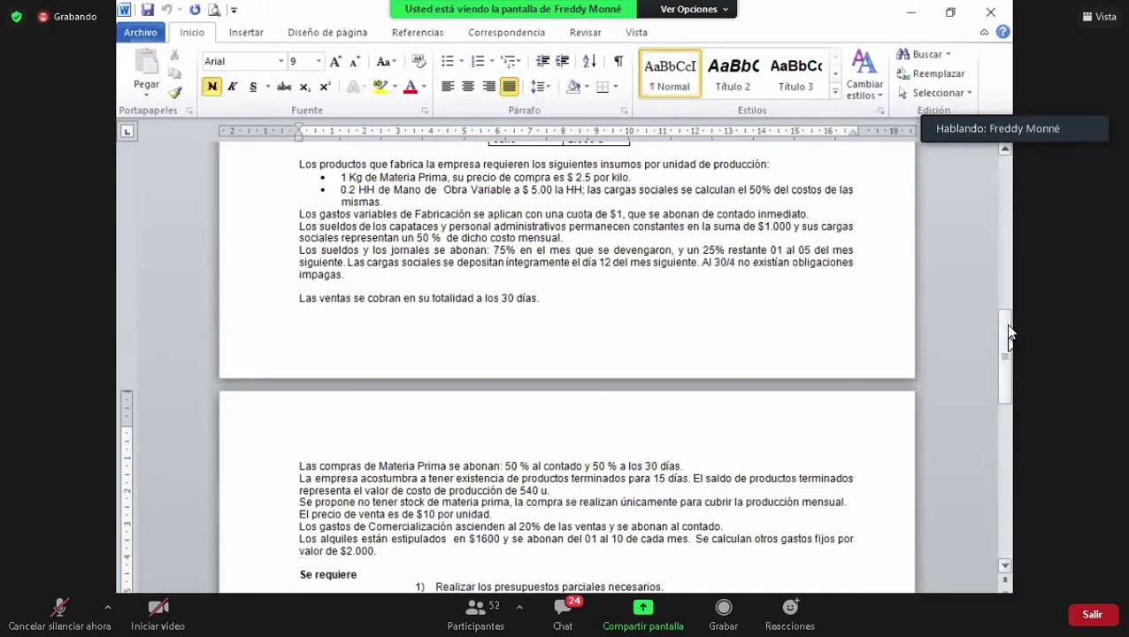
drag(1011, 332, 1011, 332)
scroll(1011, 332, down, 5)
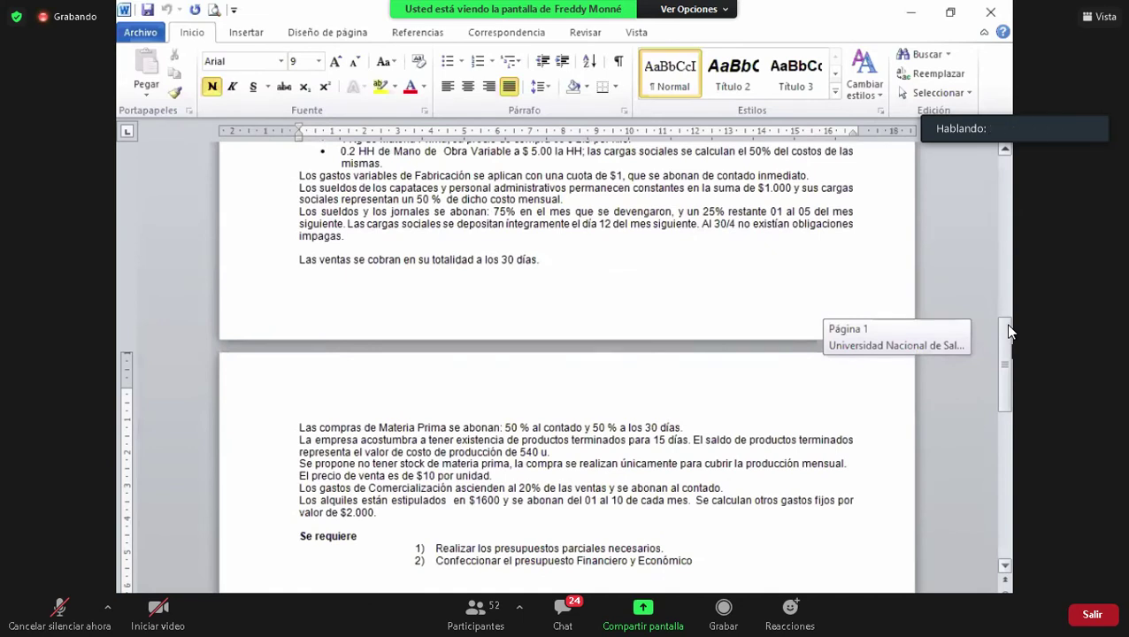
scroll(1009, 331, up, 2)
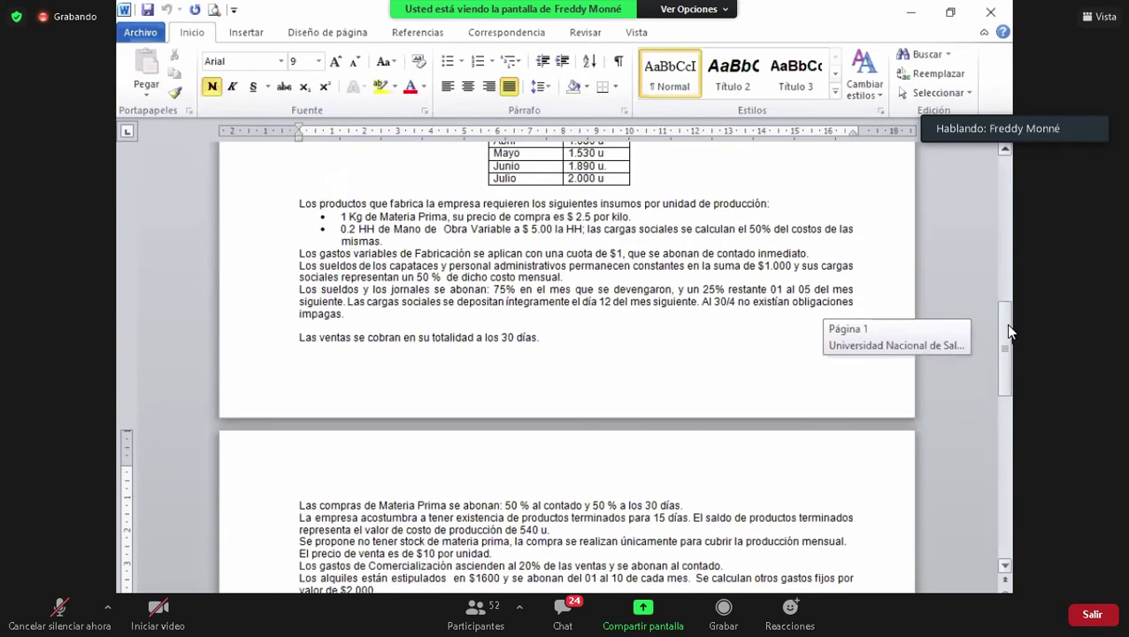
scroll(1009, 331, down, 1)
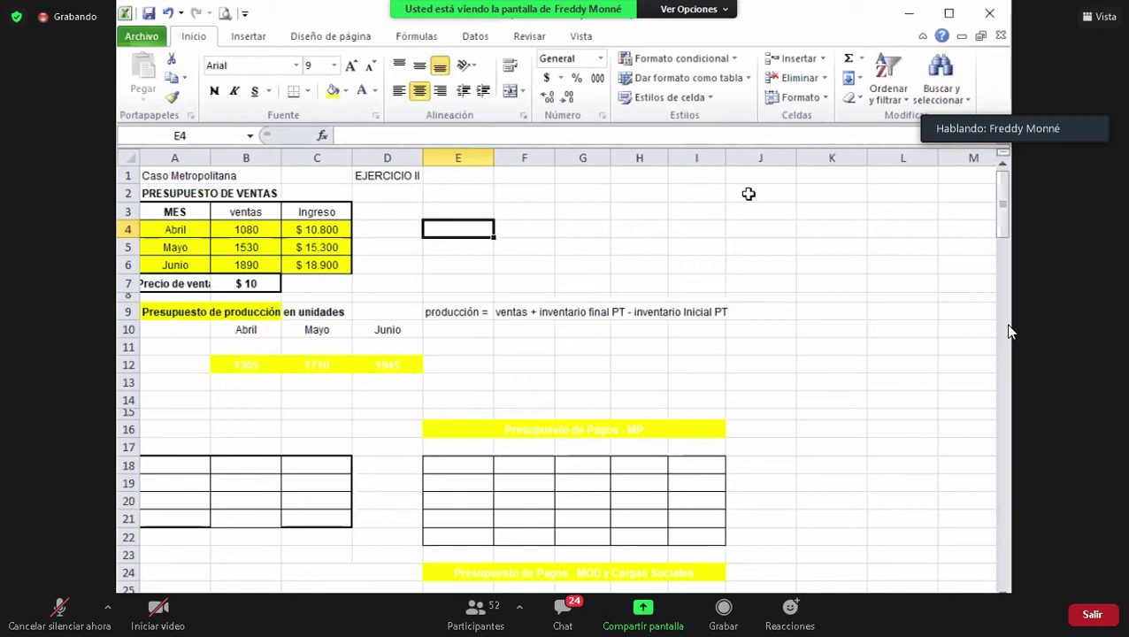
- Reveal the Saldo Inicial P.Terminado label in A11 and April's 540 in B11 on the Ejercicio II sheet with black font
click(163, 349)
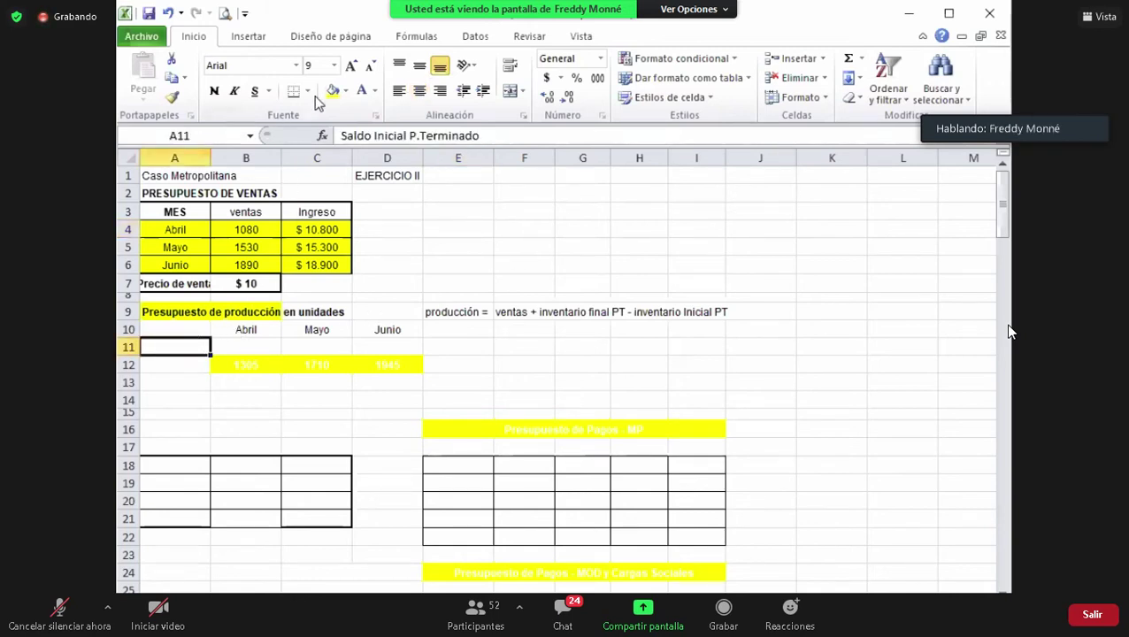
click(374, 91)
click(376, 111)
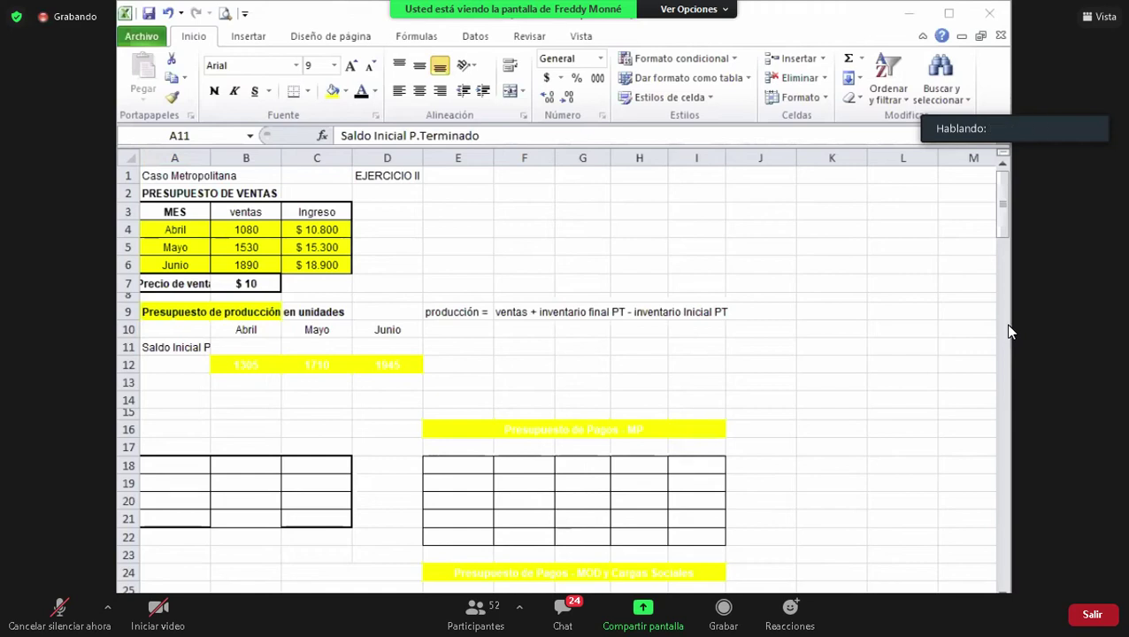
click(230, 350)
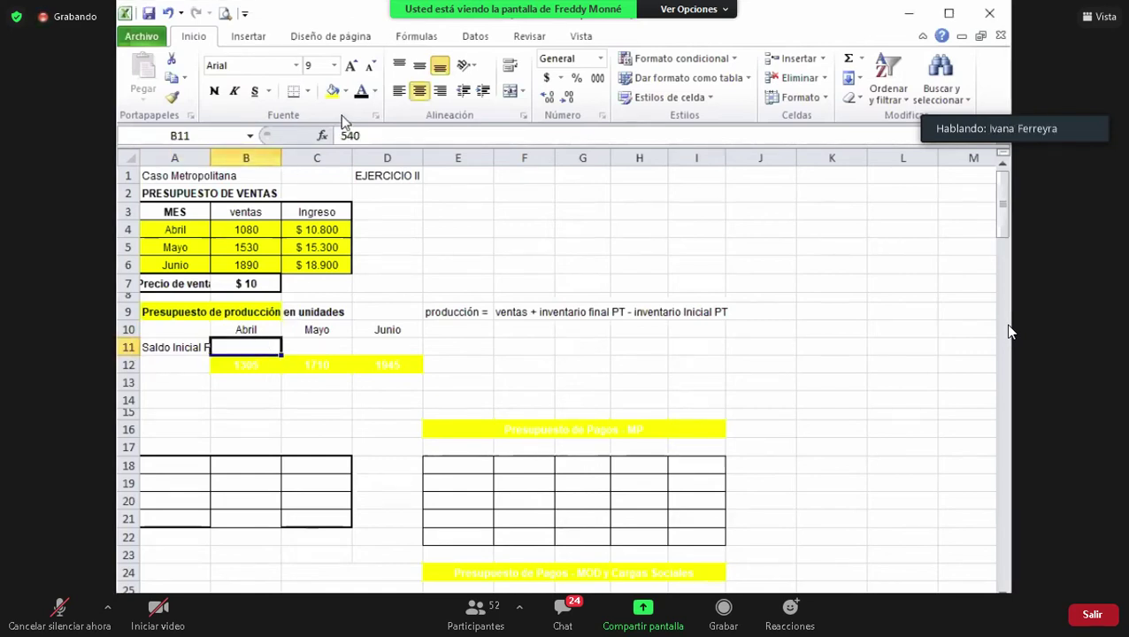
click(360, 92)
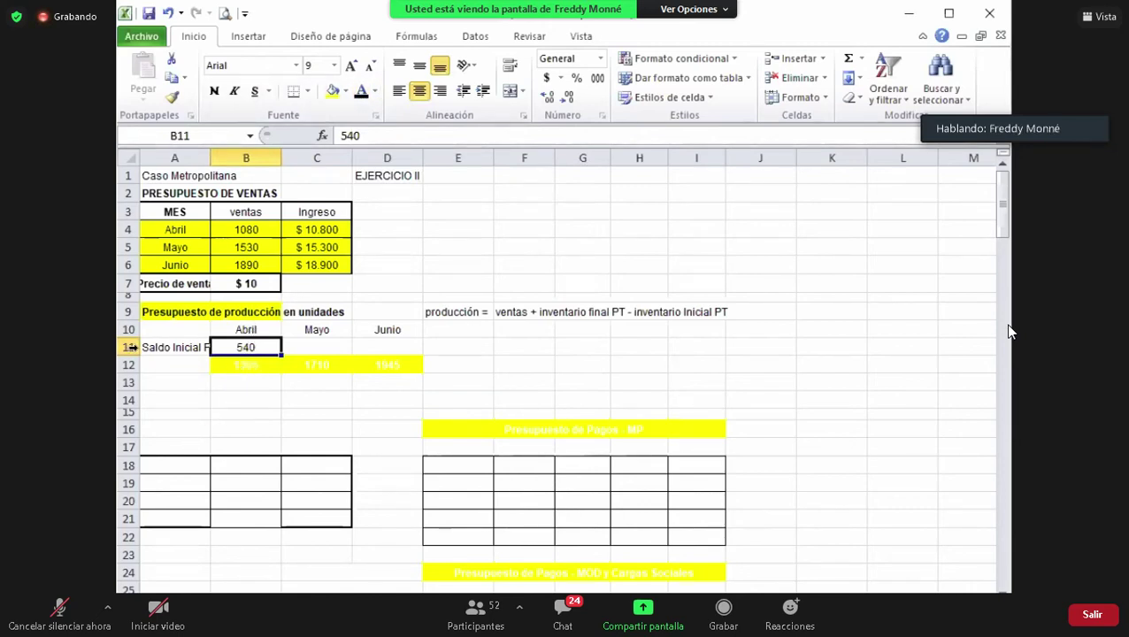
- Reveal the Producción label in A12 and April's production in B12 with black font, and widen column A to fit the labels
click(192, 364)
click(312, 348)
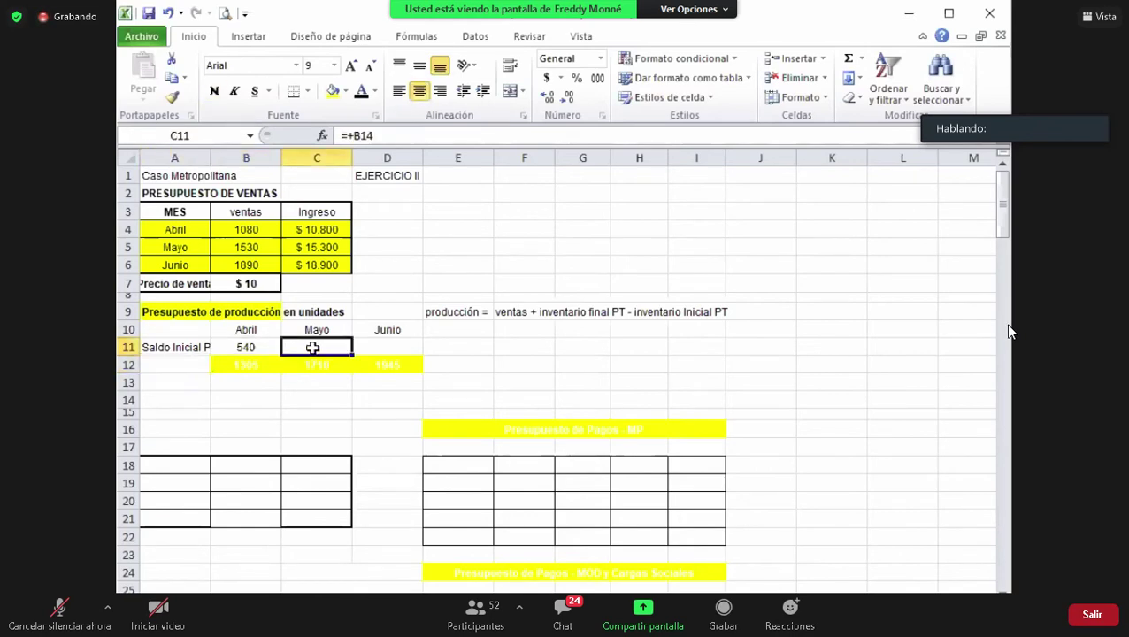
click(256, 347)
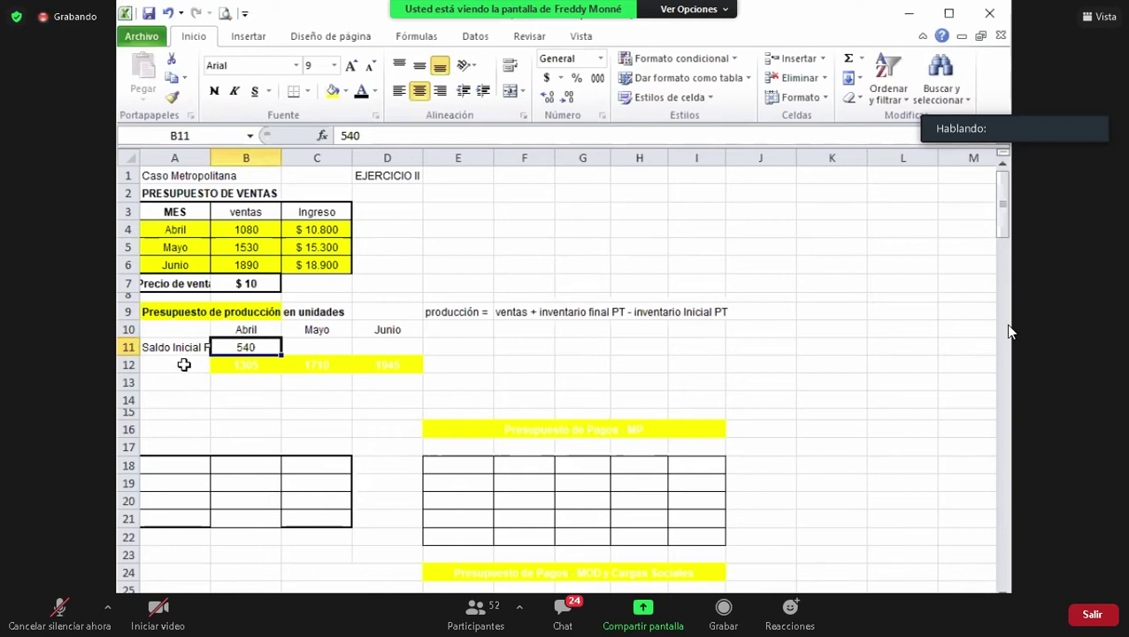
click(184, 364)
click(360, 91)
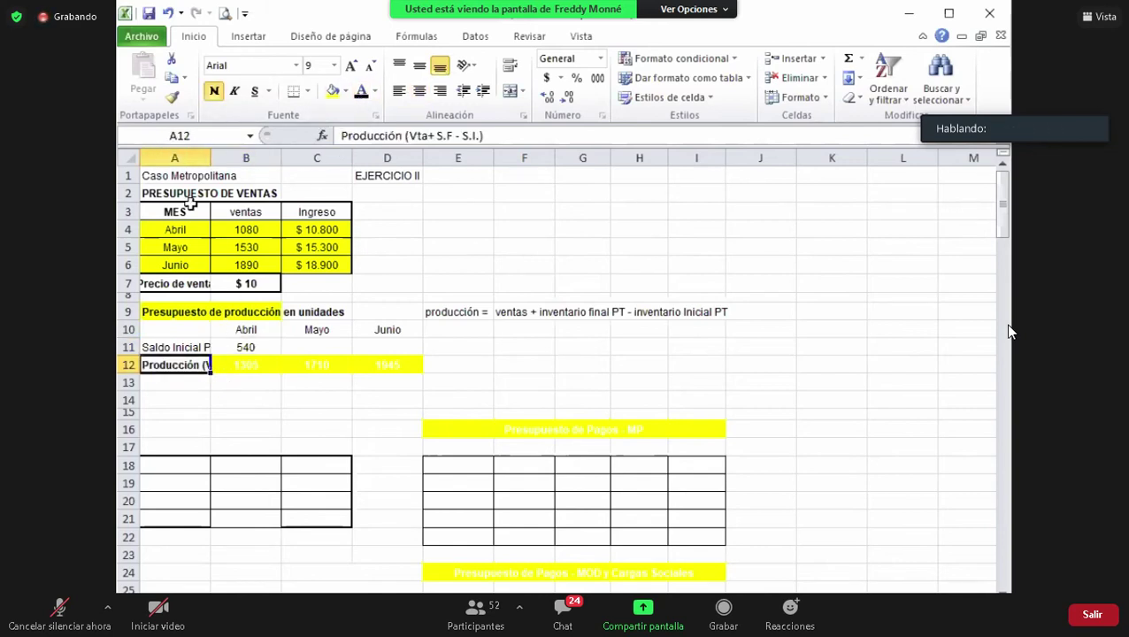
drag(209, 157, 248, 158)
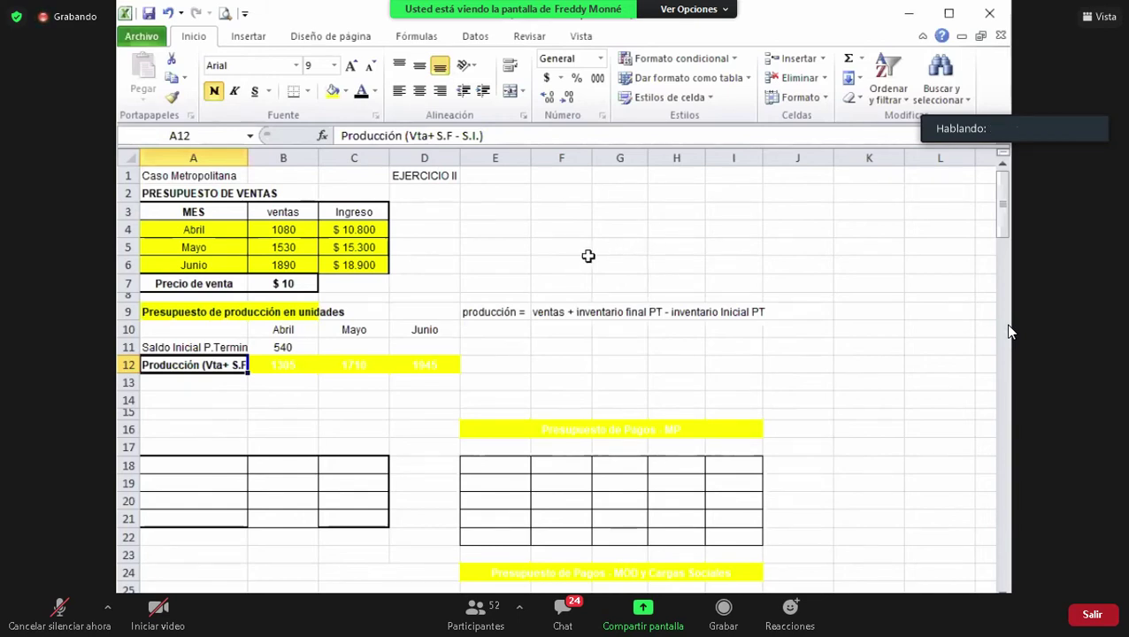
click(283, 364)
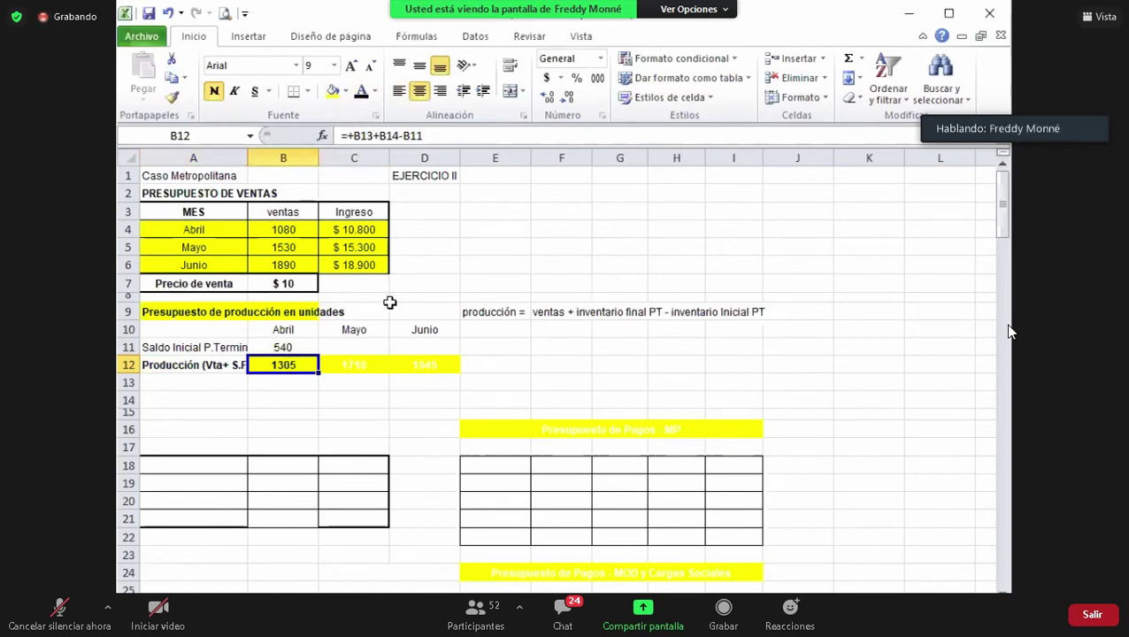
- Examine how April's production formula in B12 combines the sales in B4 and B13 with the initial and final balances
click(295, 230)
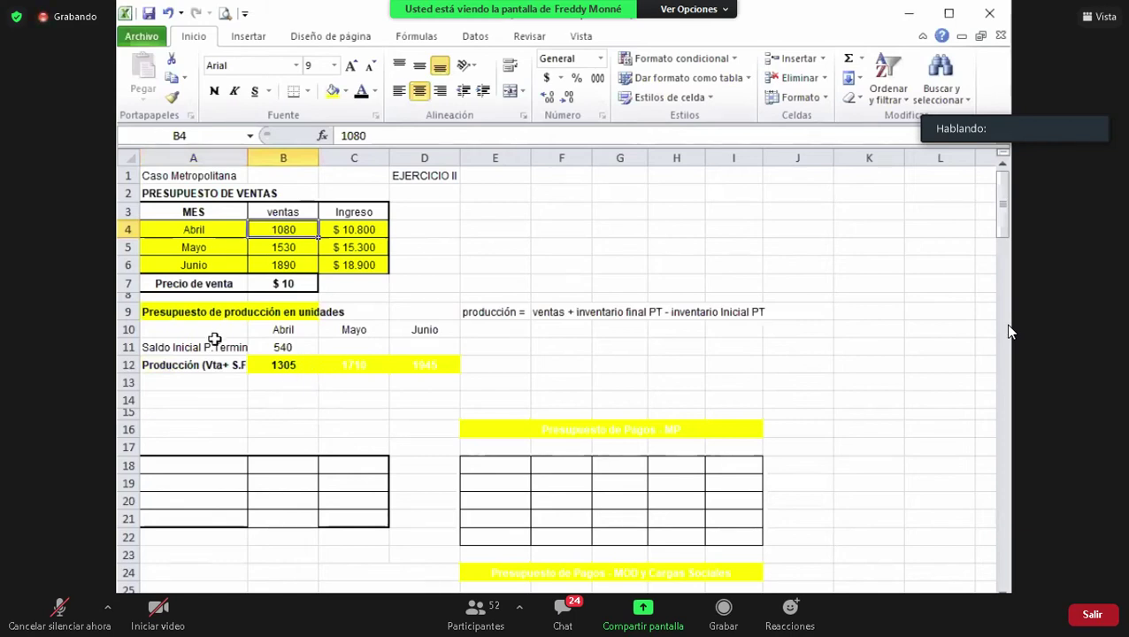
click(190, 364)
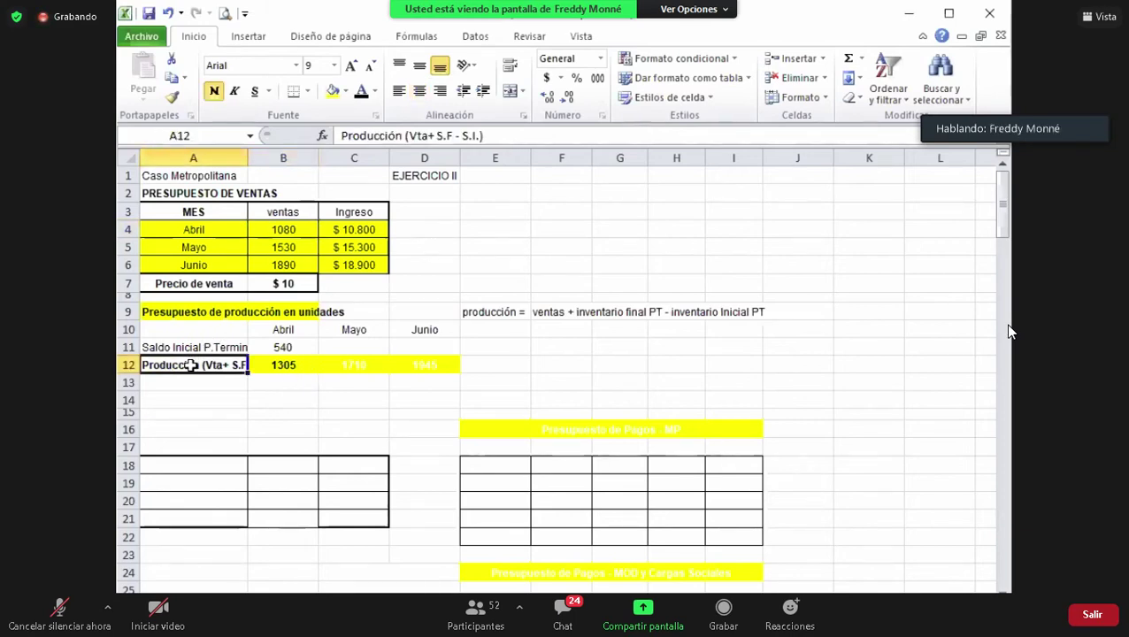
click(285, 347)
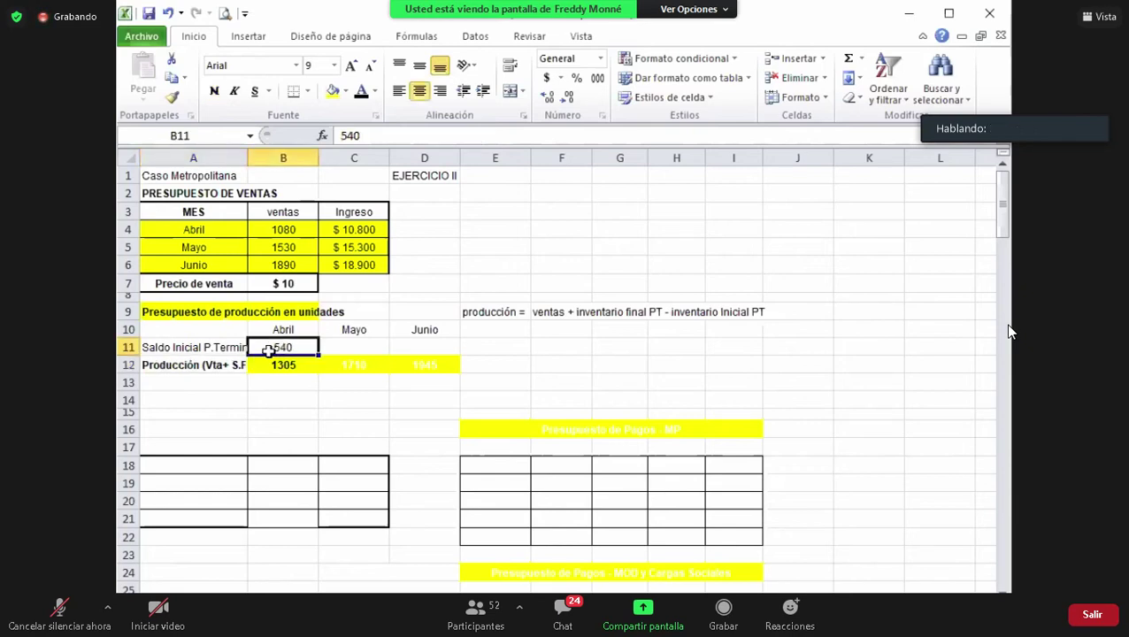
click(194, 370)
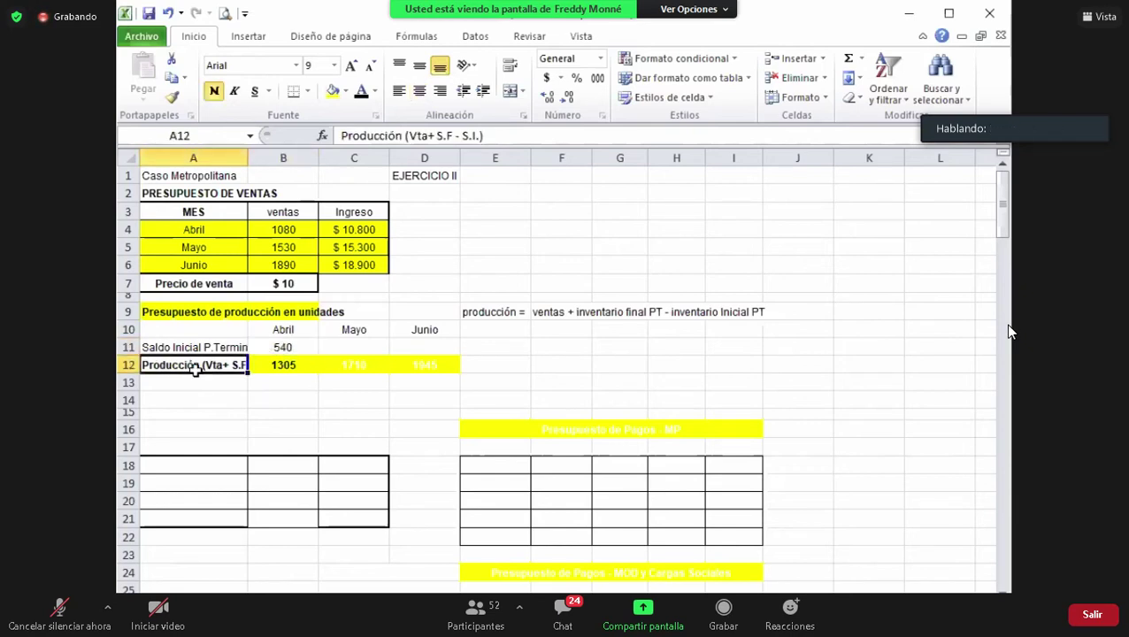
click(295, 379)
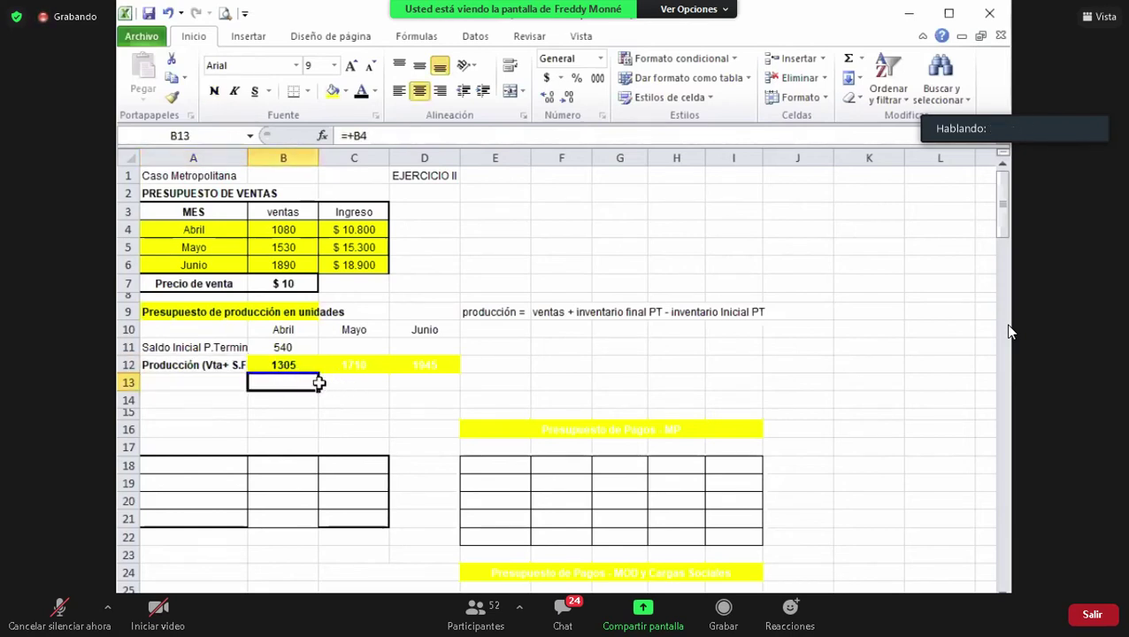
click(295, 365)
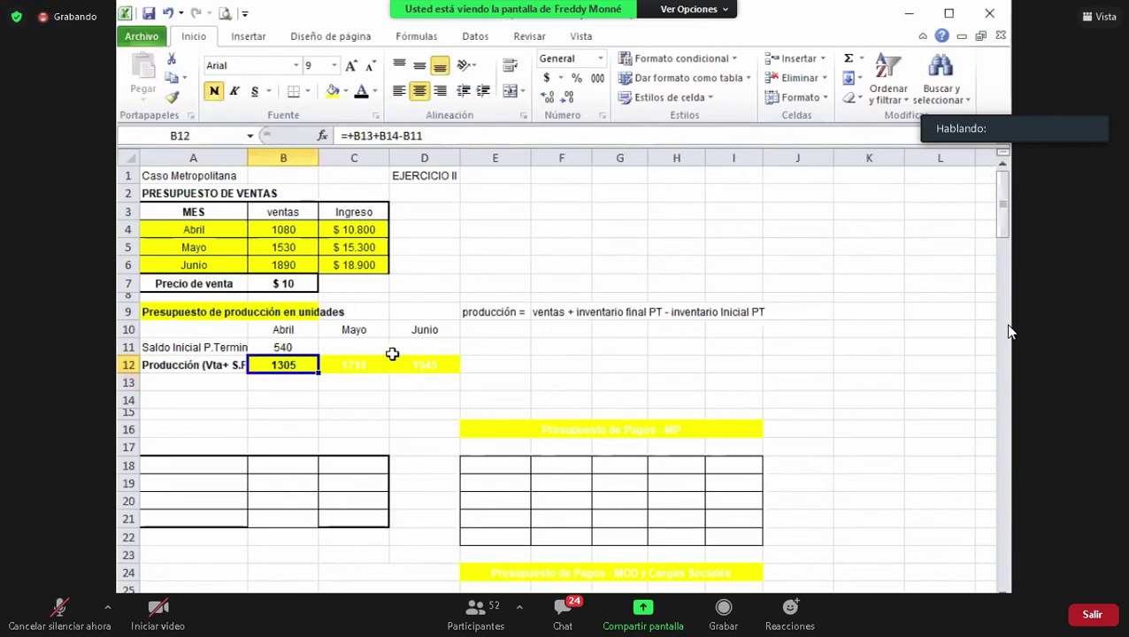
key(F2)
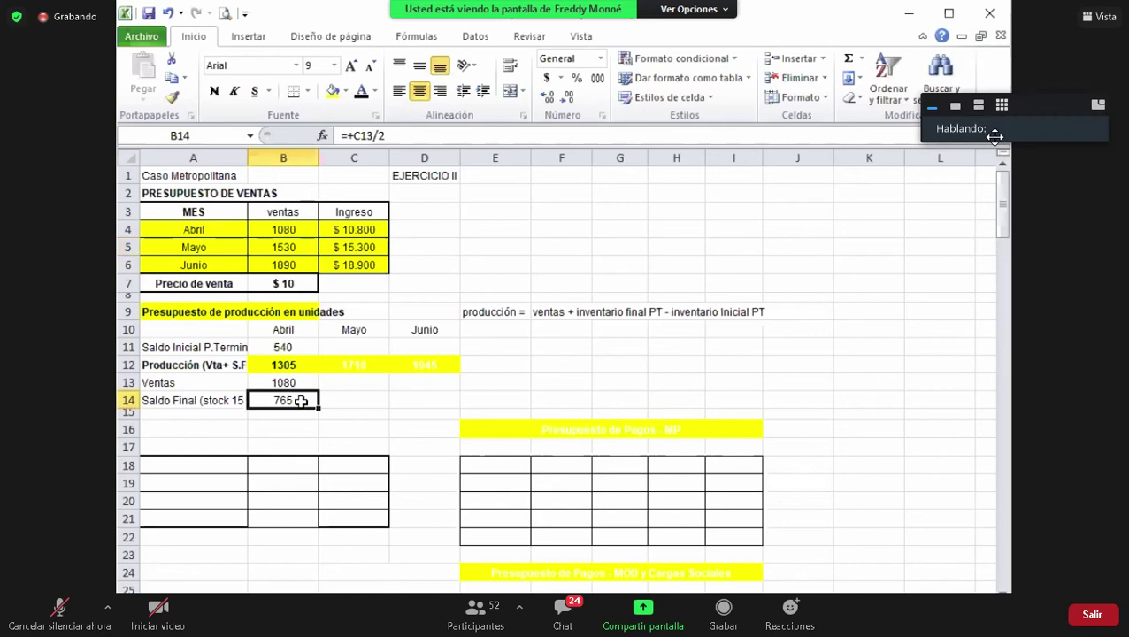
mouse_move(1038, 128)
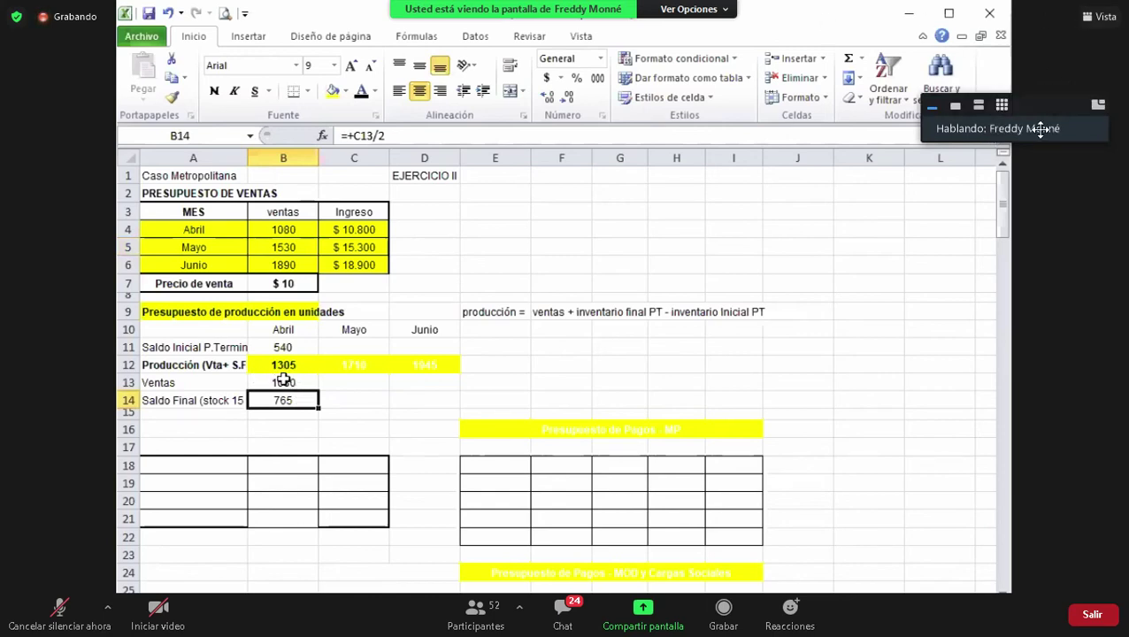
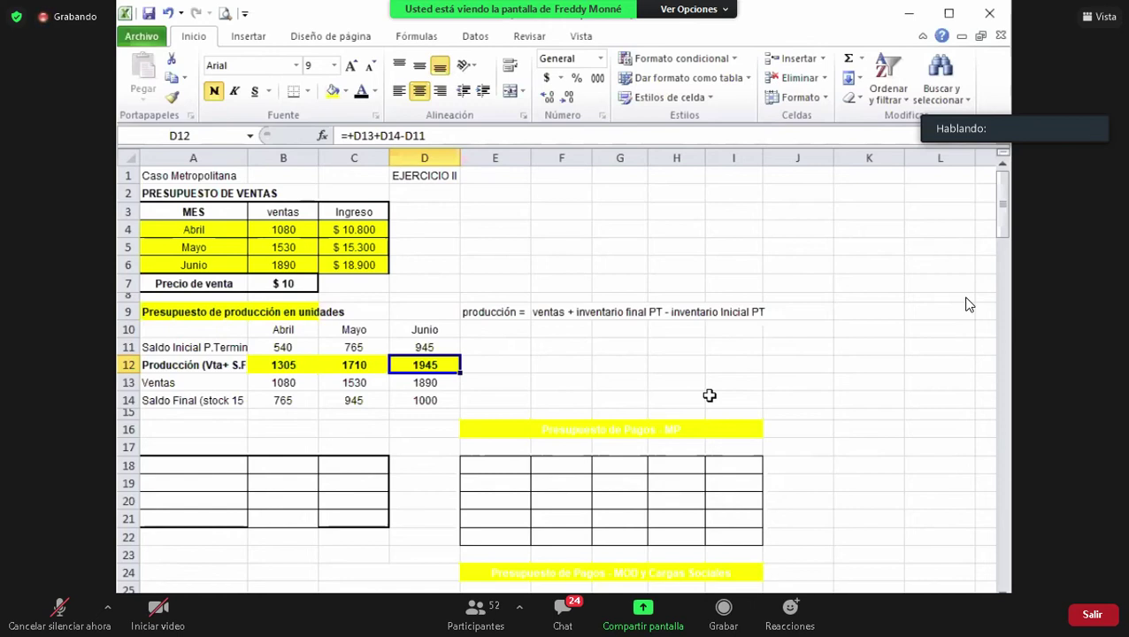
- Reveal the Costo de la Materia prima label in A16 with black font
drag(513, 334, 759, 409)
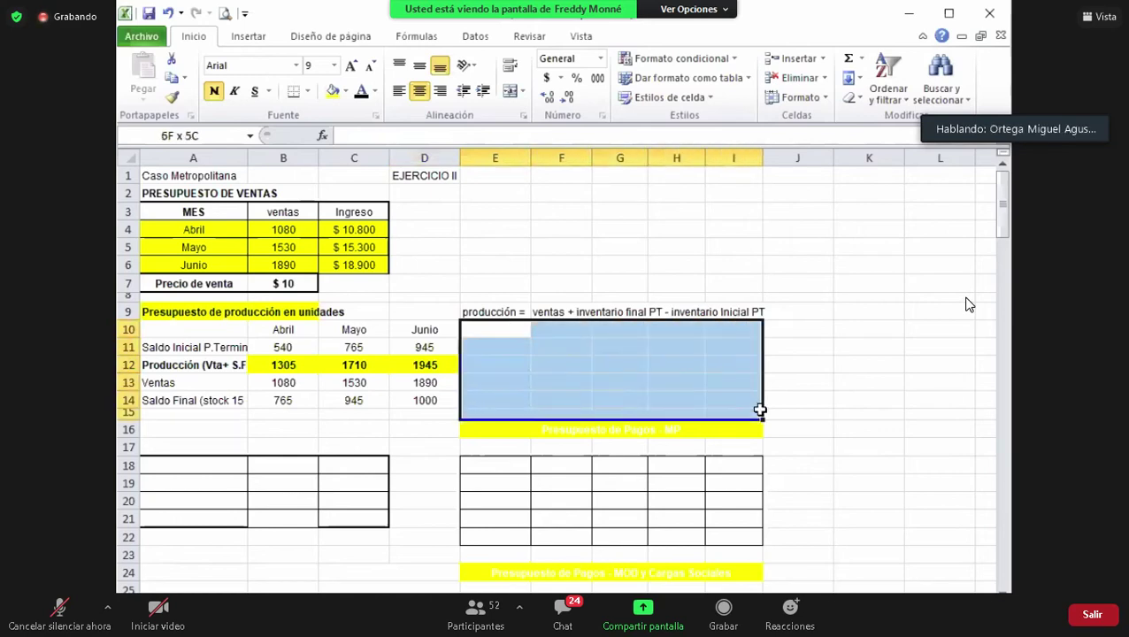
click(234, 428)
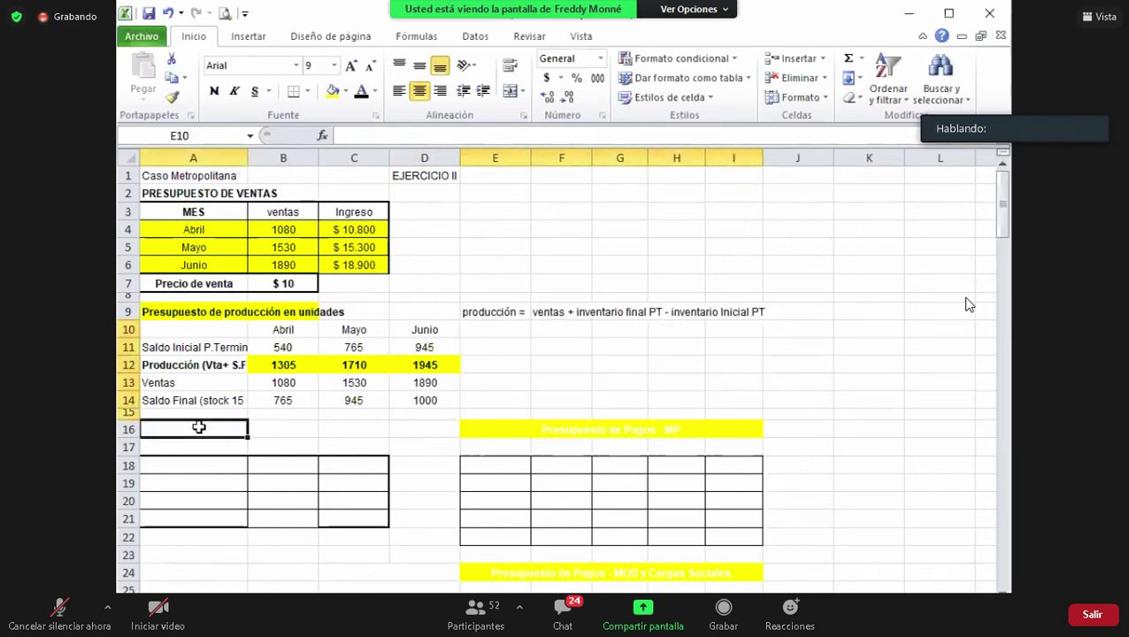
click(361, 91)
- Reveal the raw material cost of 2,5 in B16 with black font
click(257, 431)
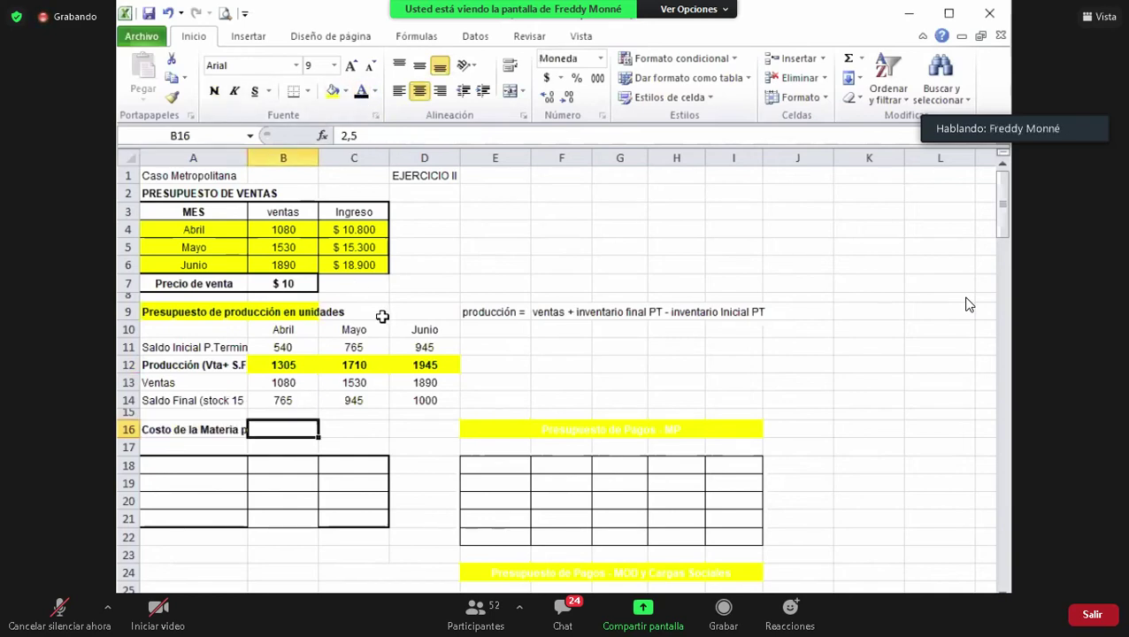
click(204, 430)
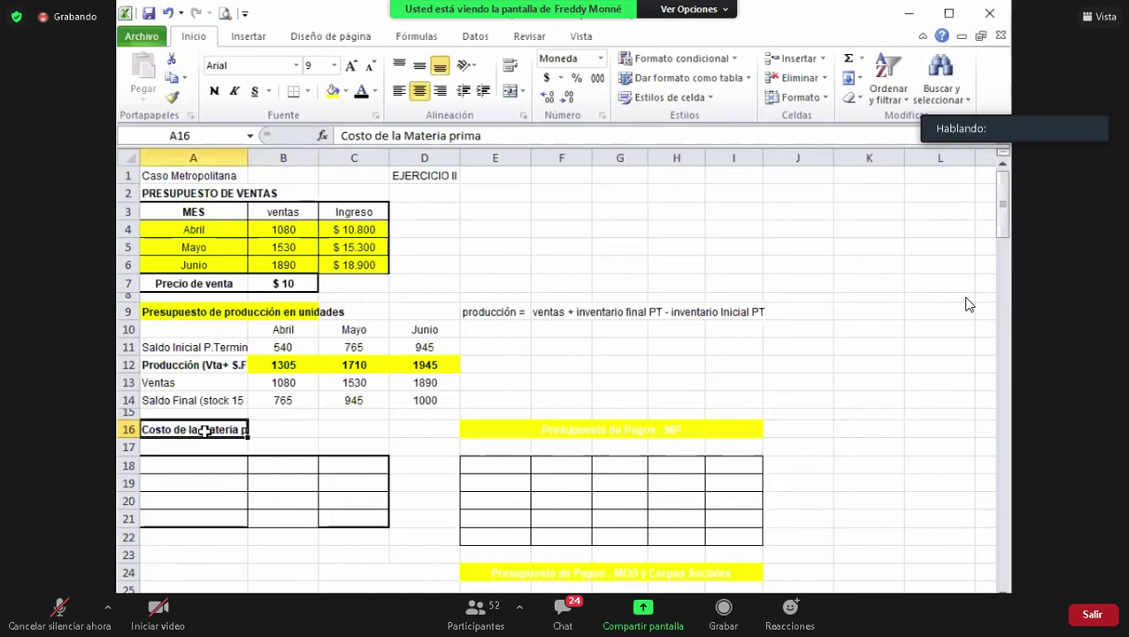
drag(240, 429, 327, 428)
click(303, 430)
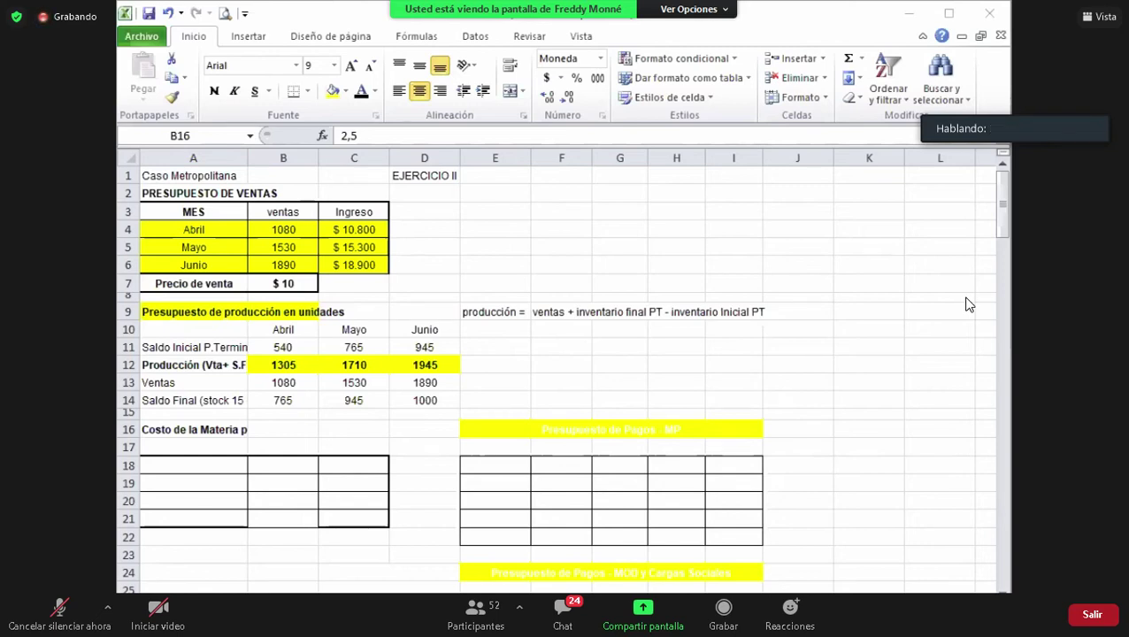
click(290, 433)
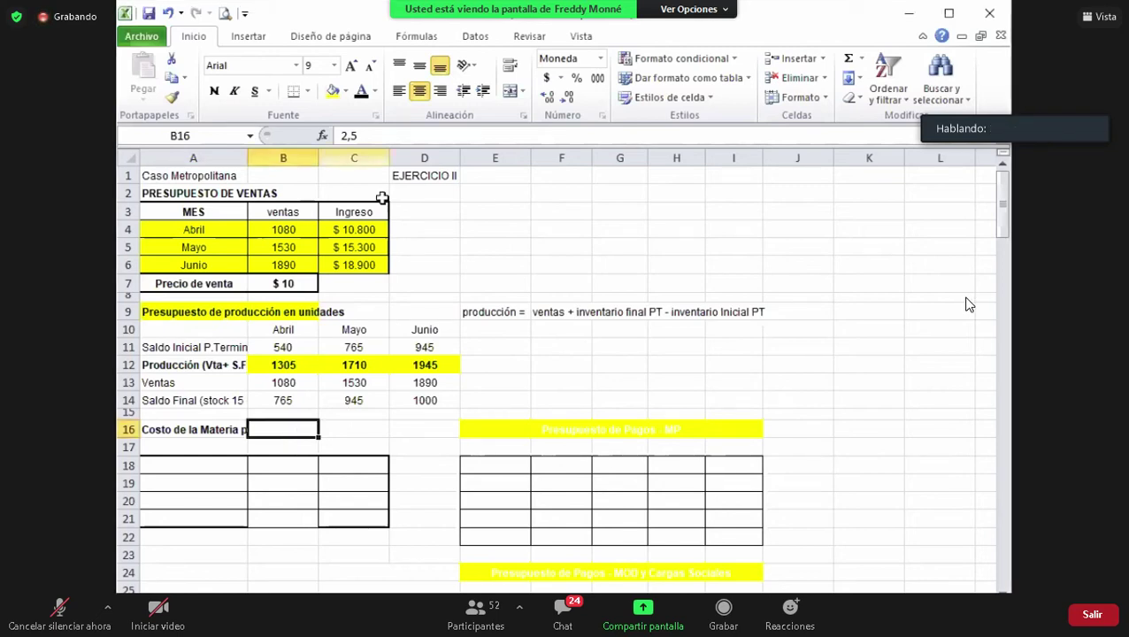
click(361, 92)
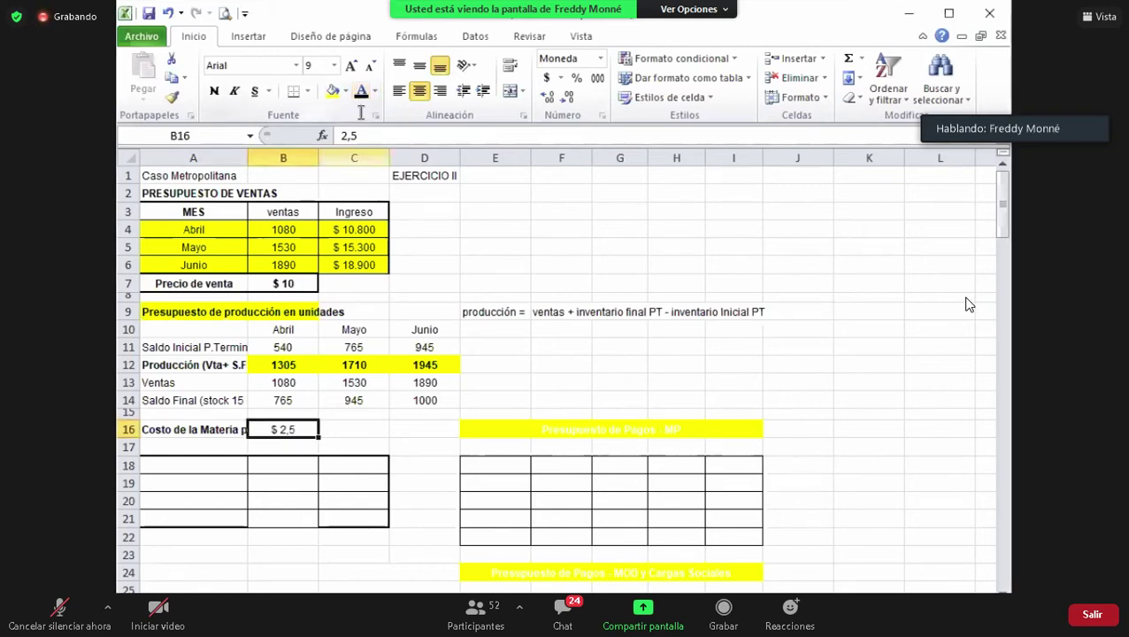
- Reveal por unidad in C16 and the consumption row in A17:C17 (consumo, 1, kg por unidad) with black font
click(369, 430)
click(361, 92)
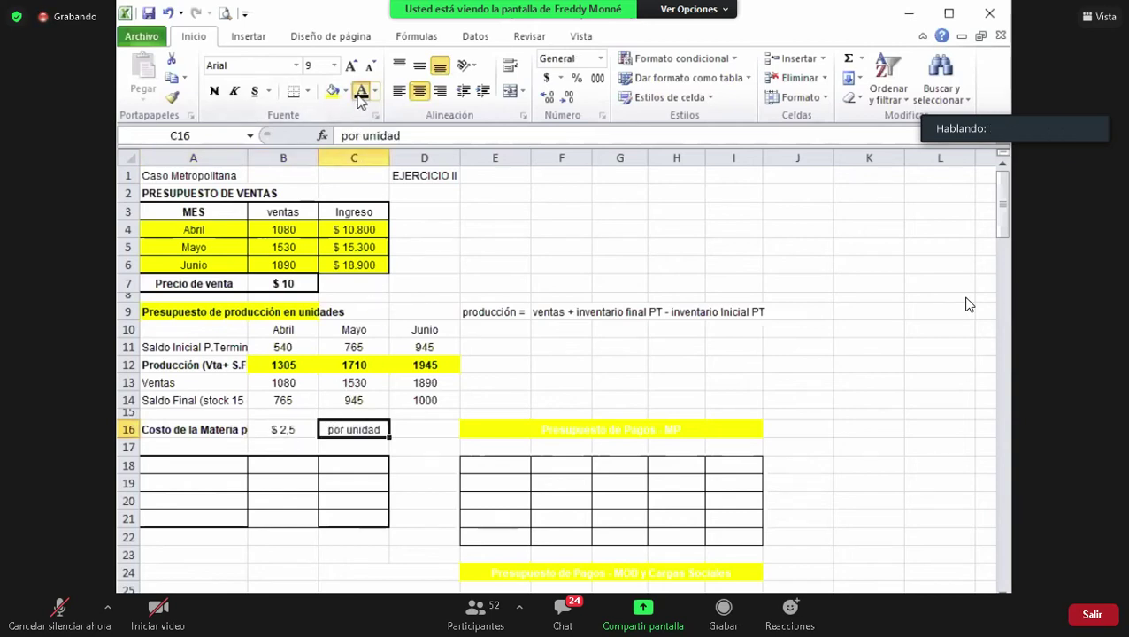
click(188, 446)
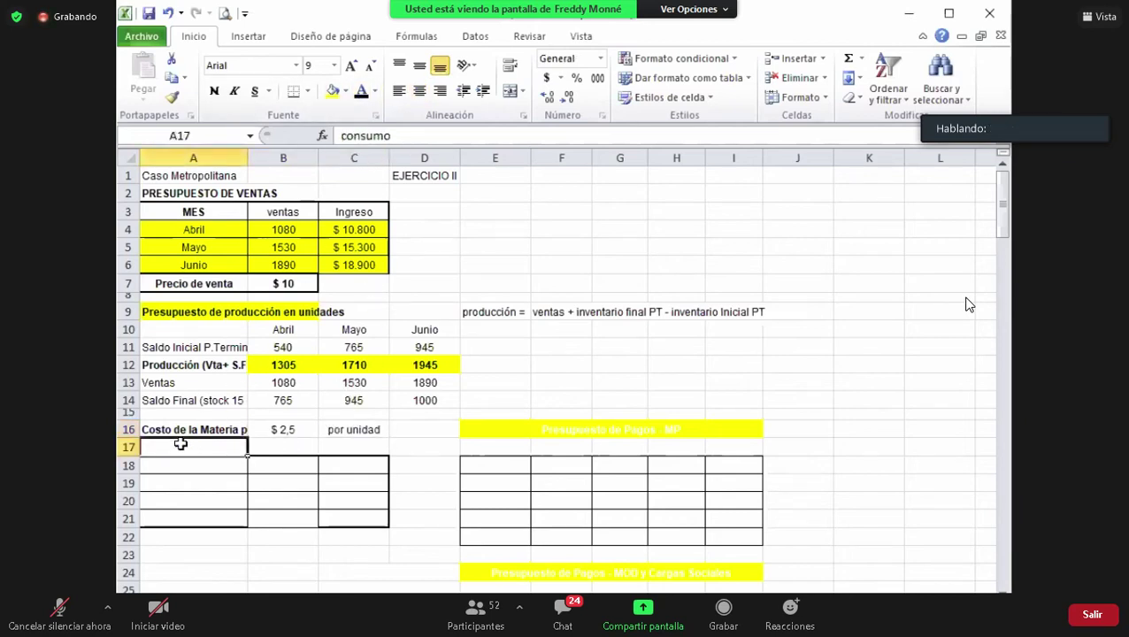
click(361, 92)
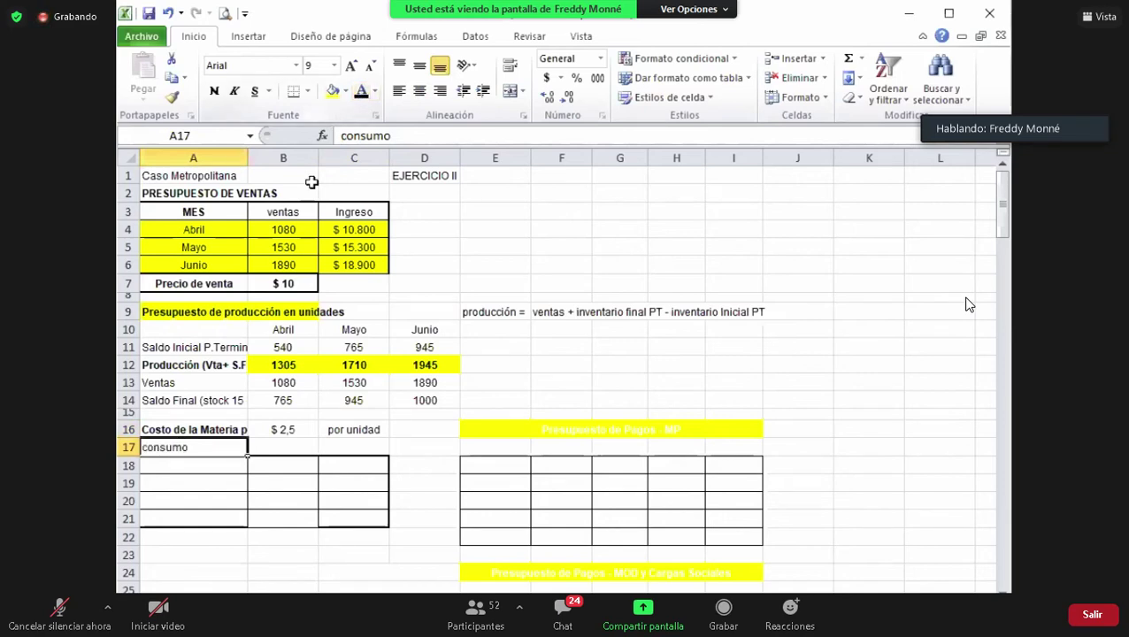
click(261, 447)
click(361, 92)
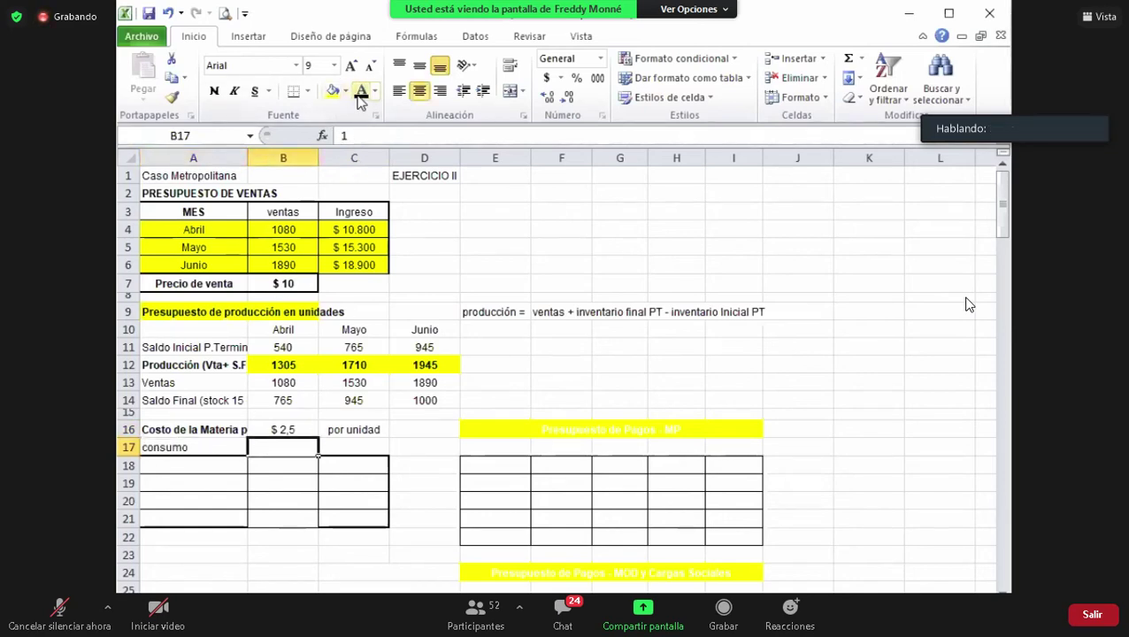
click(329, 446)
click(362, 92)
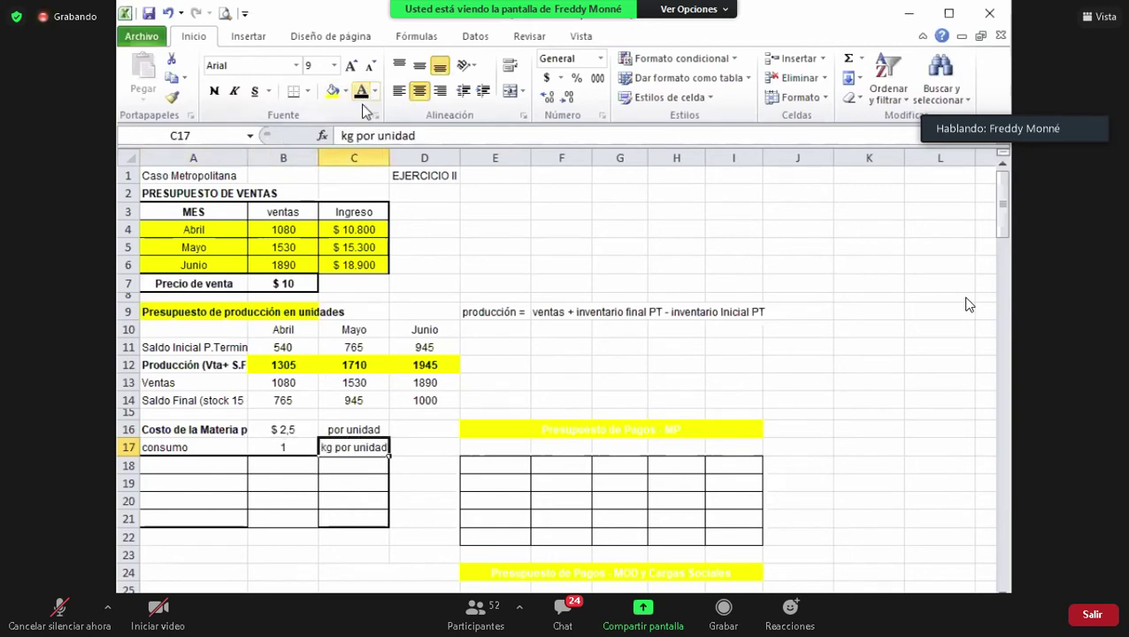
- Reveal the months in A19:A21, their consumption quantities in B19:B21 and the Consumo Kg header in B18 with black font
click(283, 434)
click(283, 447)
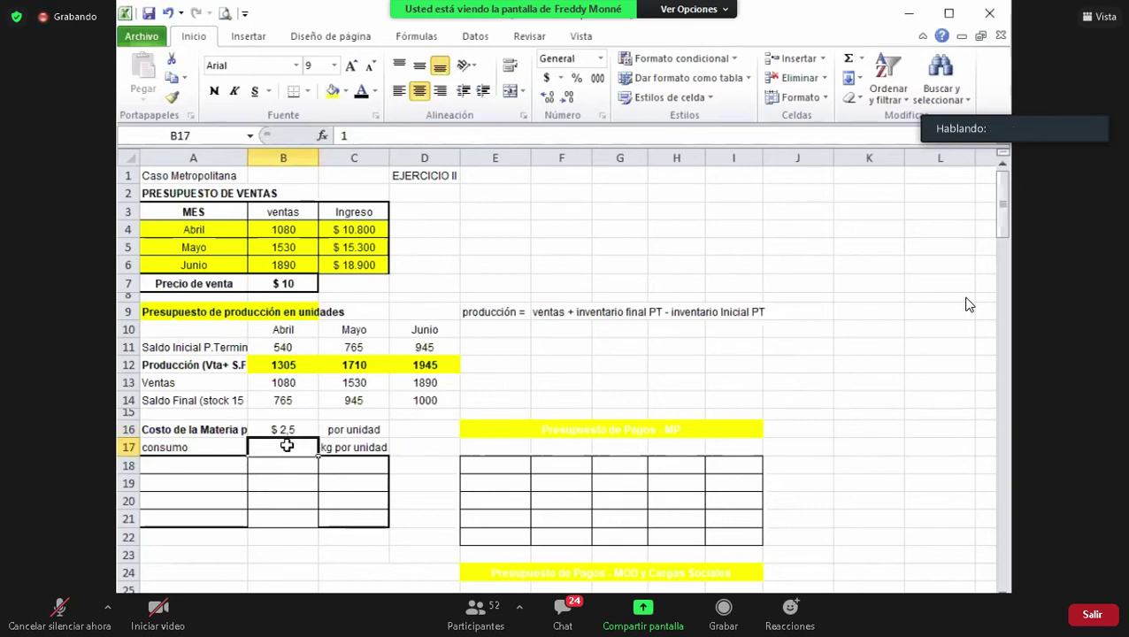
click(301, 365)
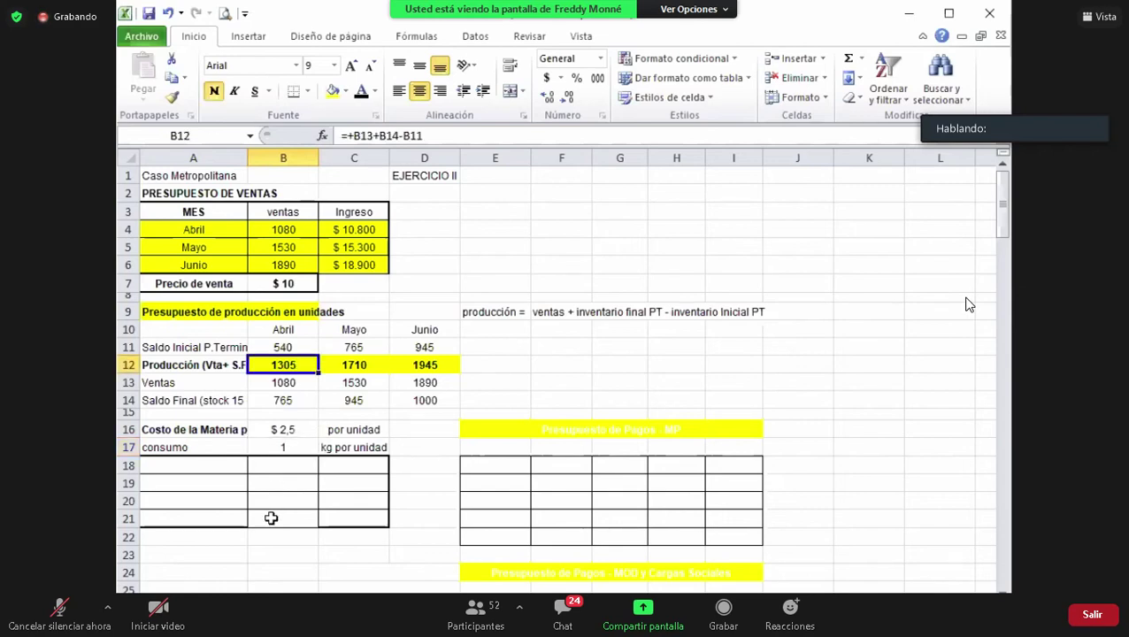
click(217, 466)
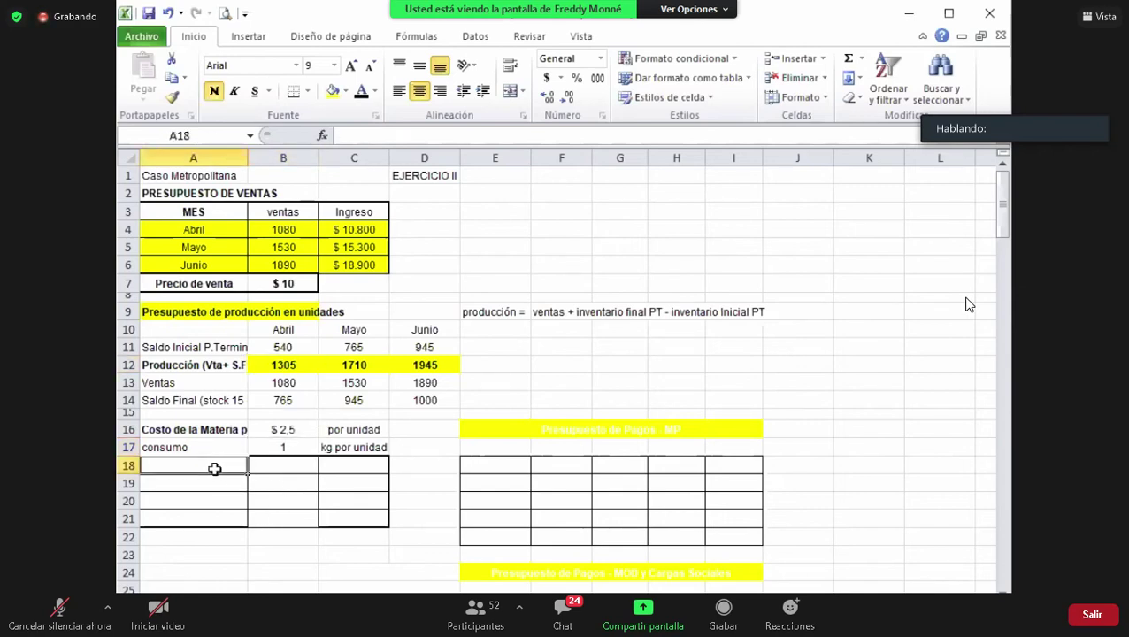
drag(217, 466, 220, 517)
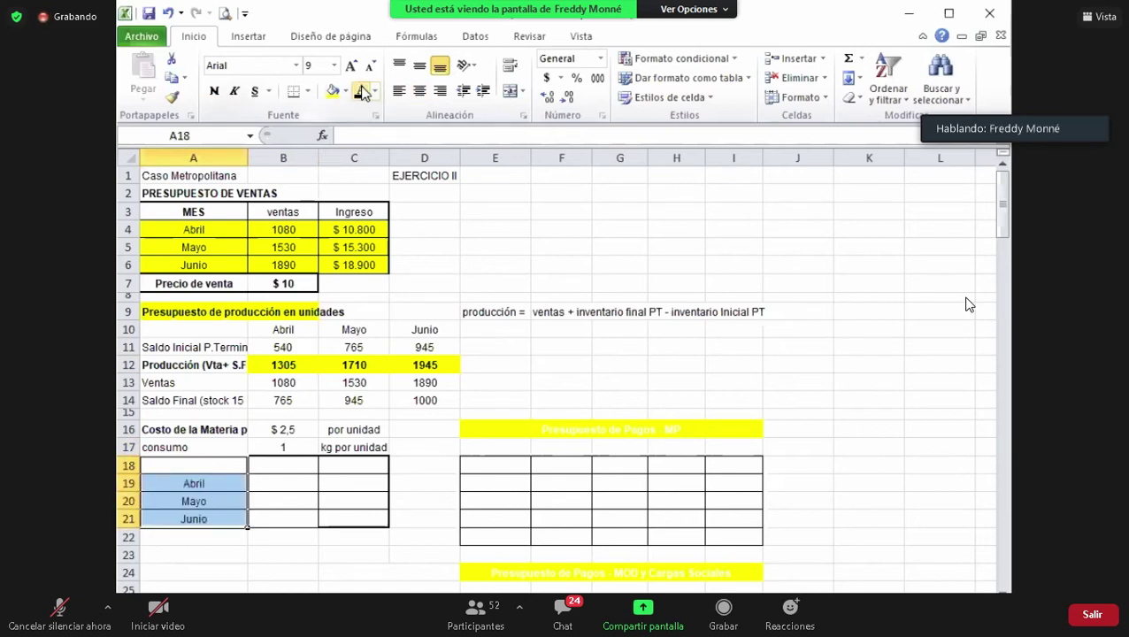
drag(268, 479, 269, 518)
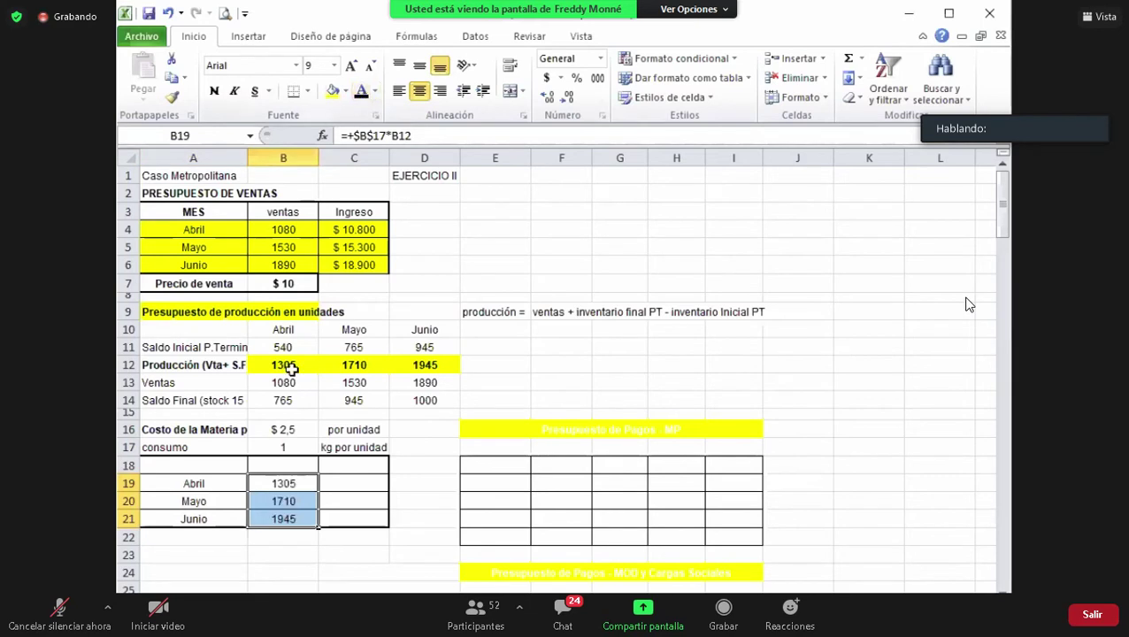
click(283, 466)
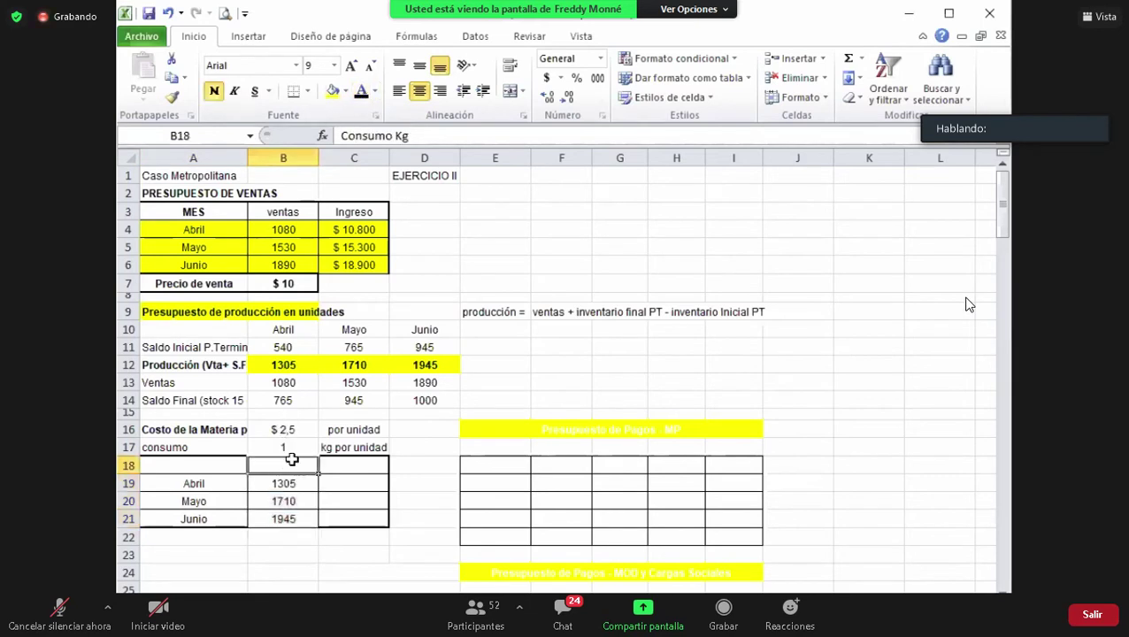
click(368, 92)
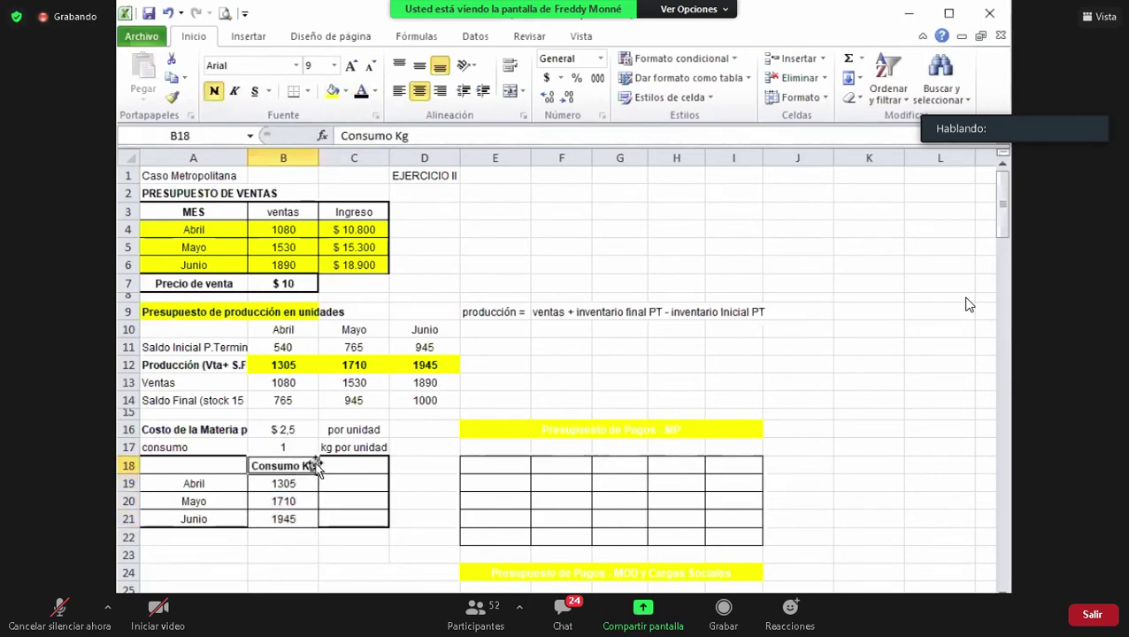
- Examine how the monthly Consumo Kg formulas in B19:B21 multiply the unit consumption in B17 by the production in row 12
click(301, 502)
click(294, 520)
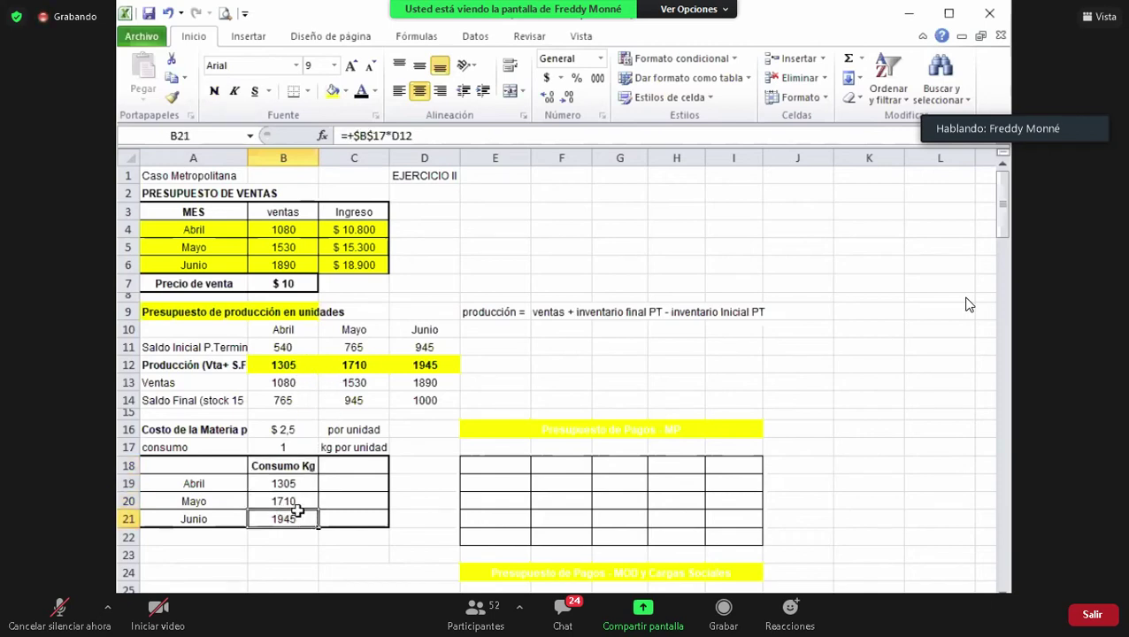
click(284, 451)
text(1)
click(286, 466)
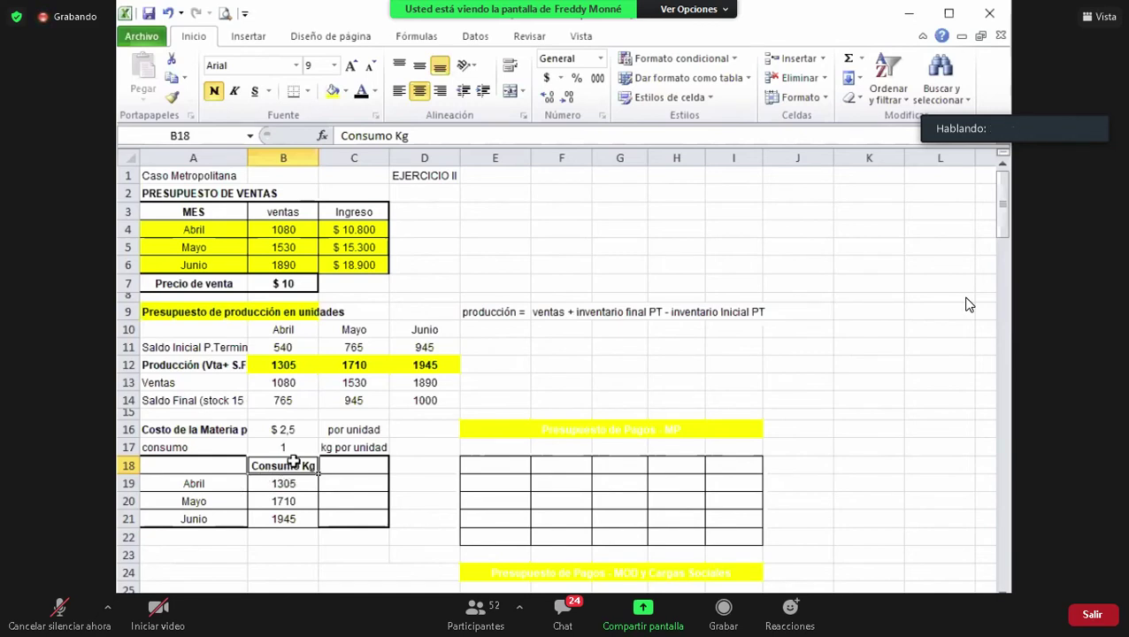
click(283, 483)
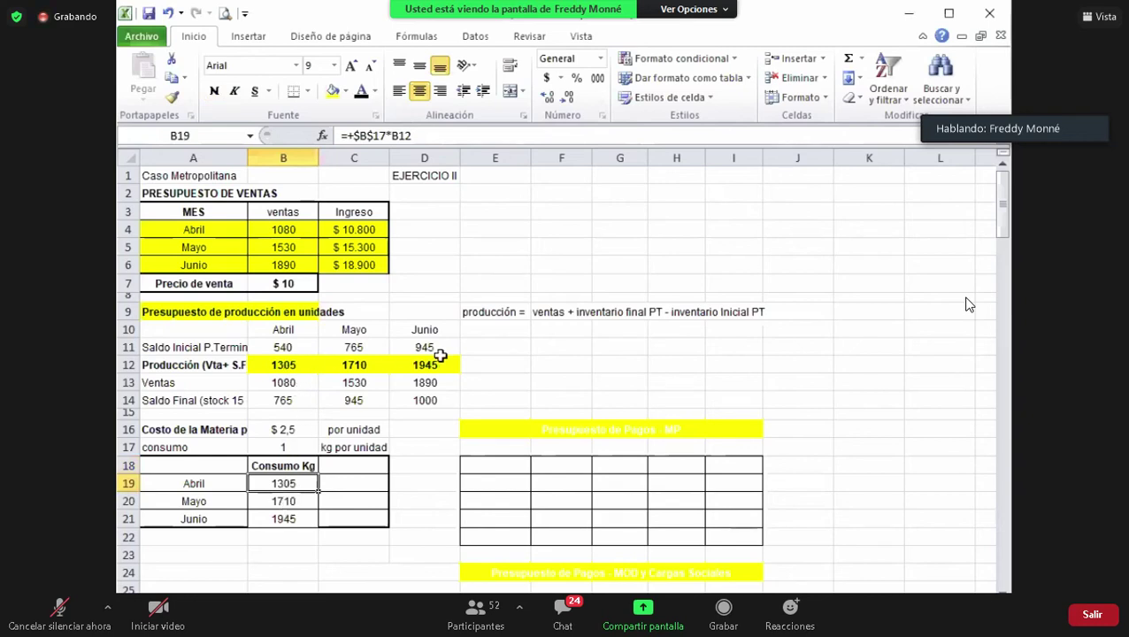
- Reveal the Costo header in C18 and the April to June raw material costs in C19:C21 with black font
click(355, 465)
text(Costo)
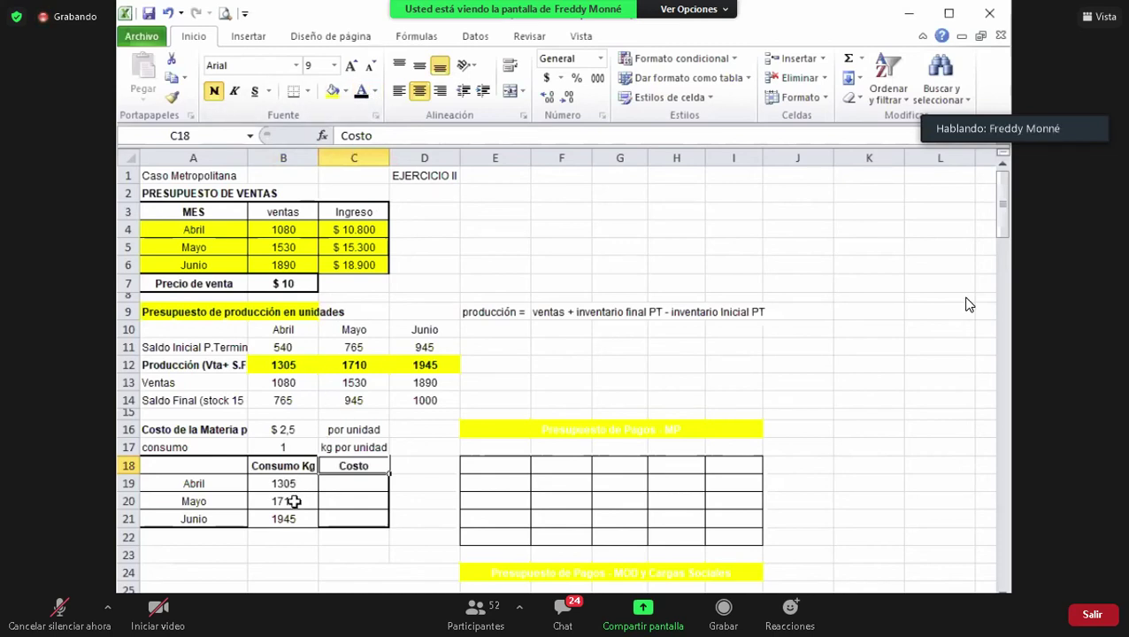
click(343, 480)
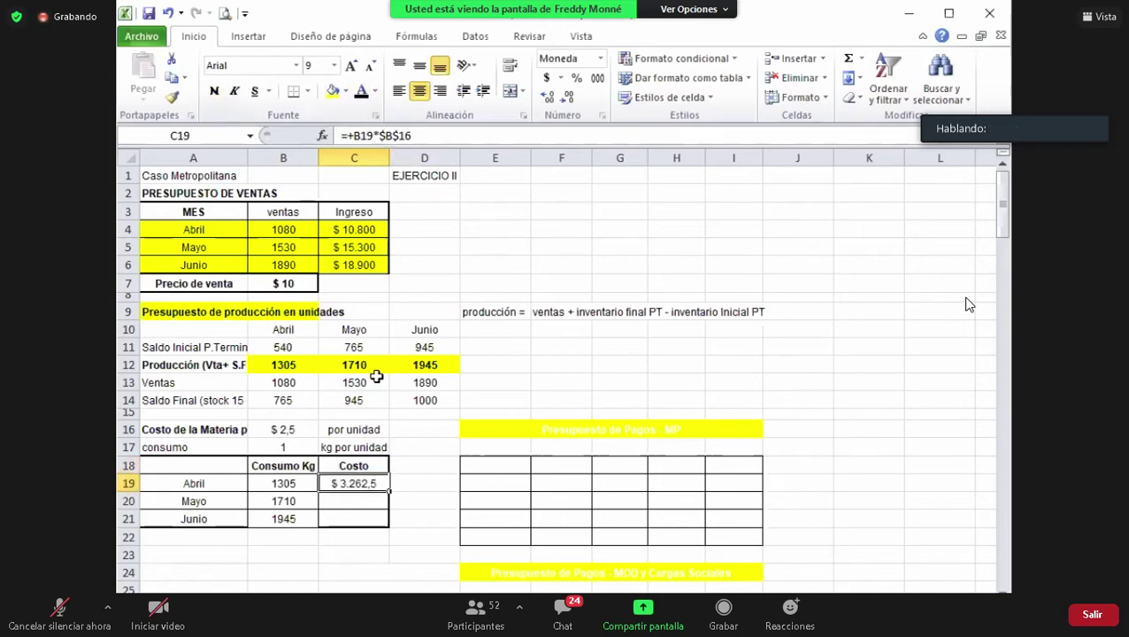
click(343, 510)
drag(344, 510, 346, 520)
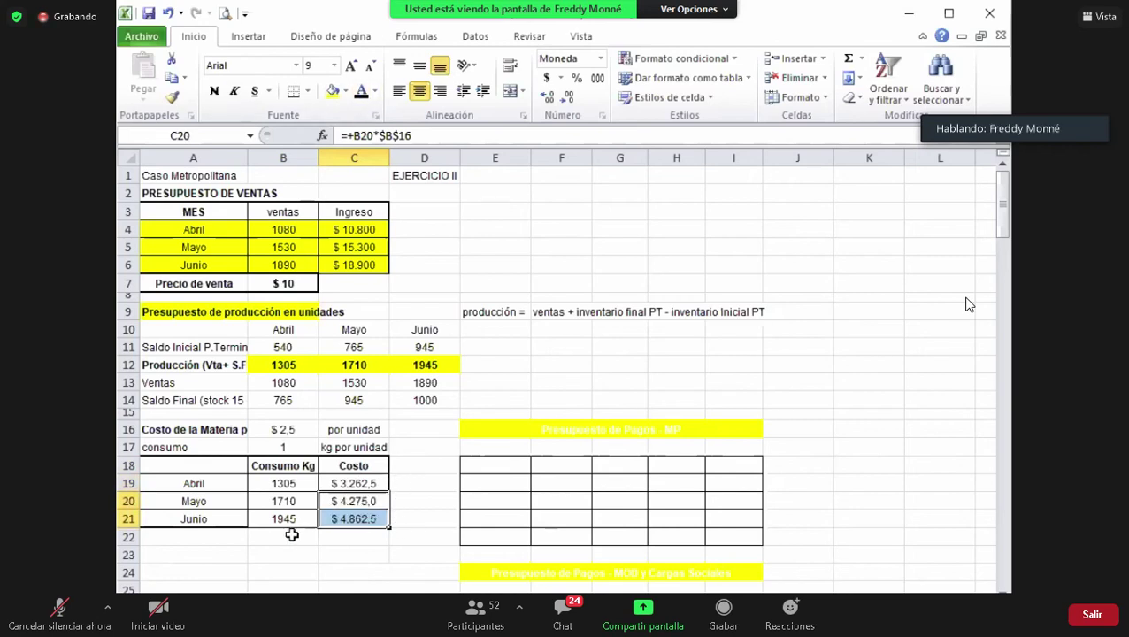
- Review the monthly raw material costs in C19:C21 and their relation to the Presupuesto de Pagos - MP block
click(375, 483)
click(376, 502)
click(375, 520)
drag(176, 536, 390, 534)
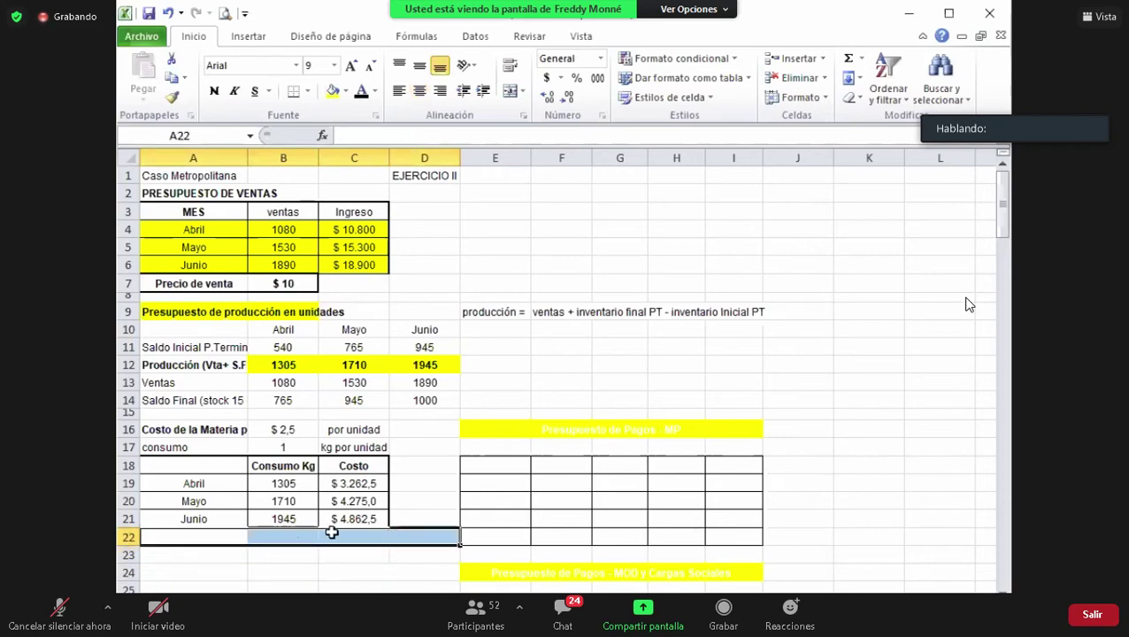
click(483, 425)
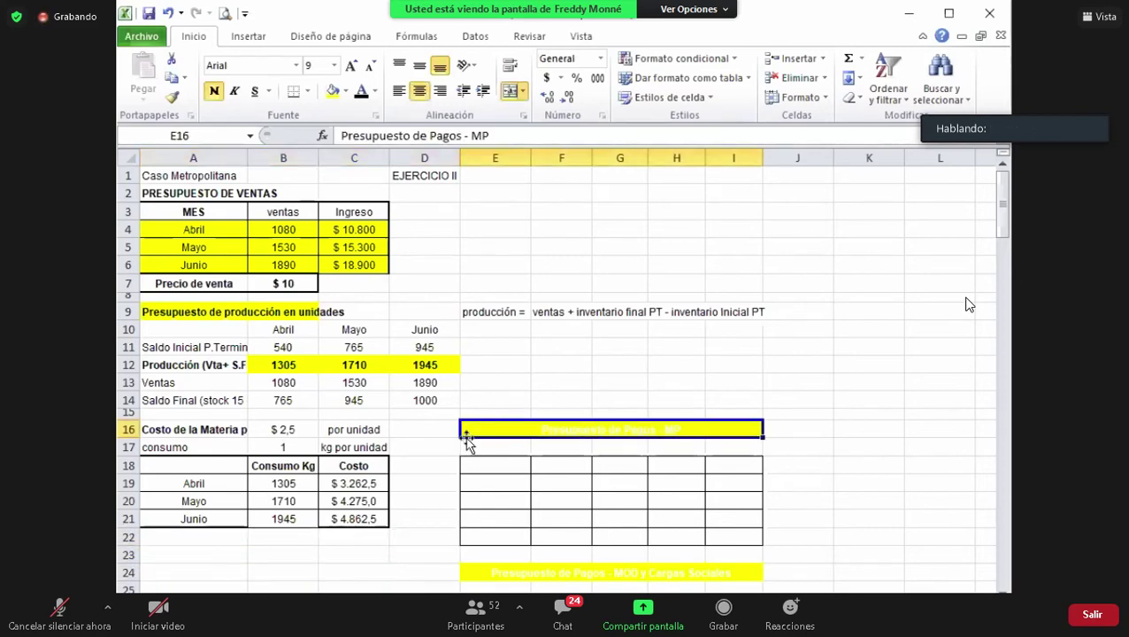
click(426, 462)
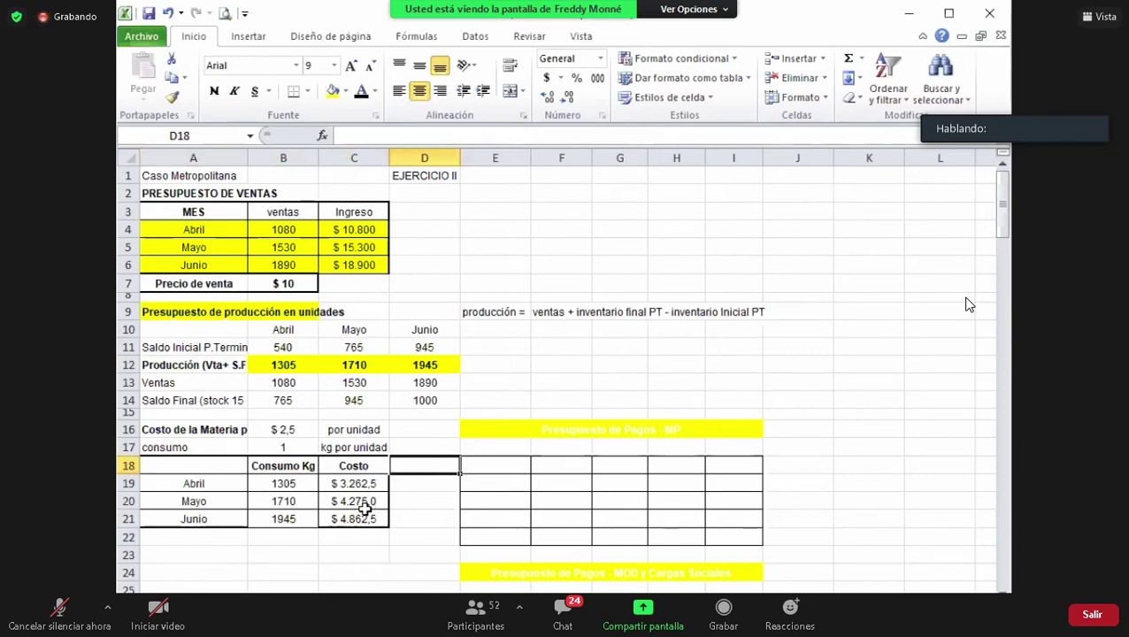
click(441, 521)
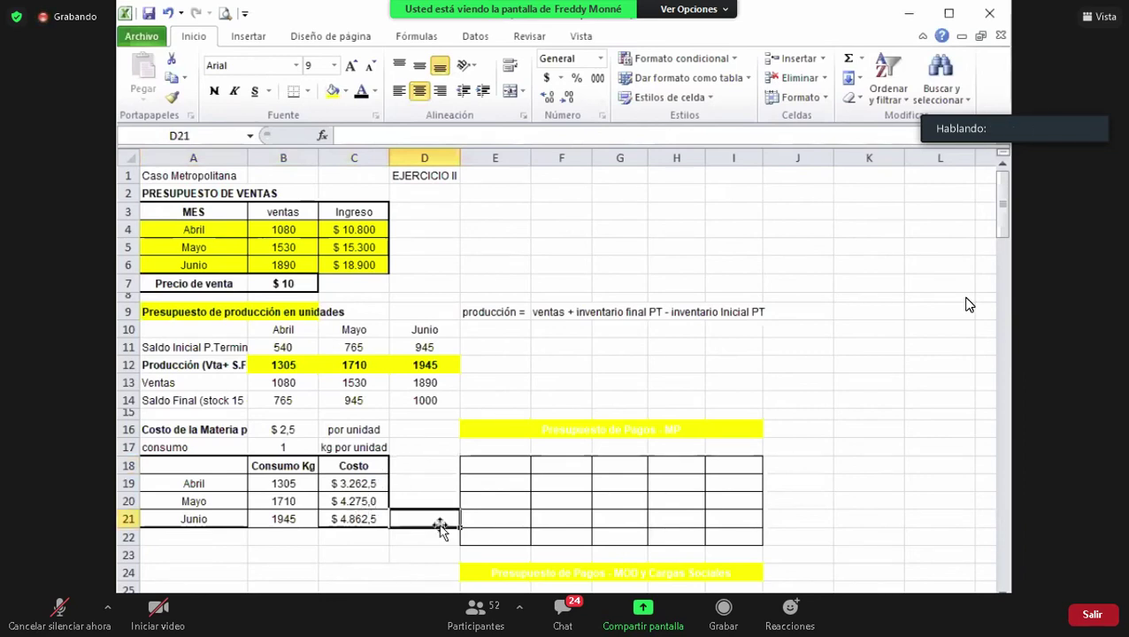
- Reveal the Costo MOD heading in A23 with black font
drag(1005, 201, 1008, 232)
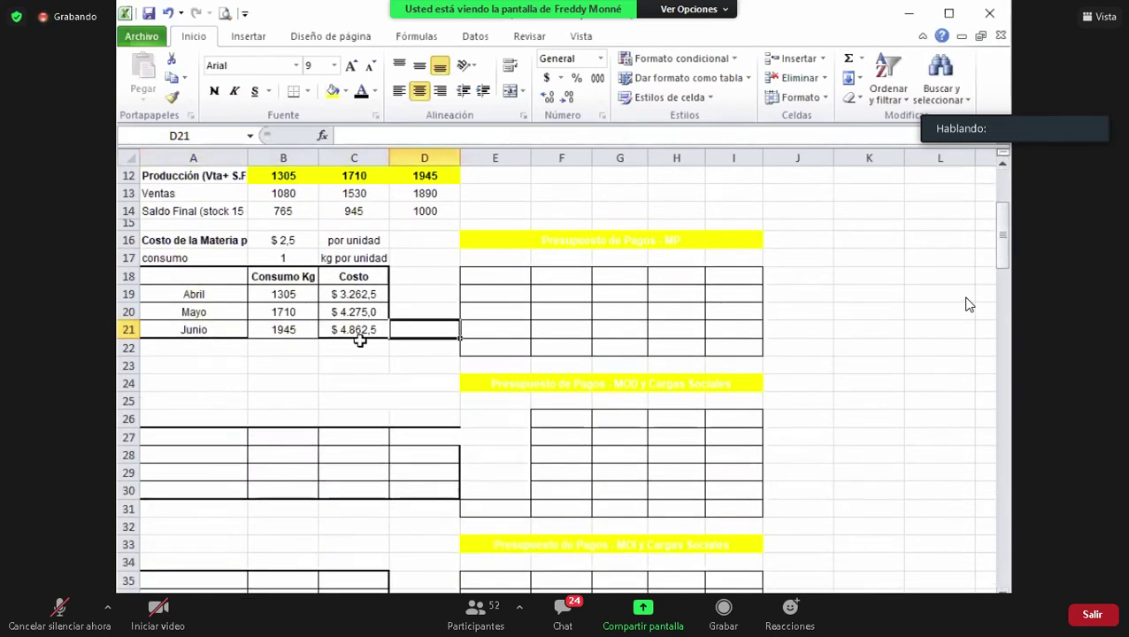
click(190, 366)
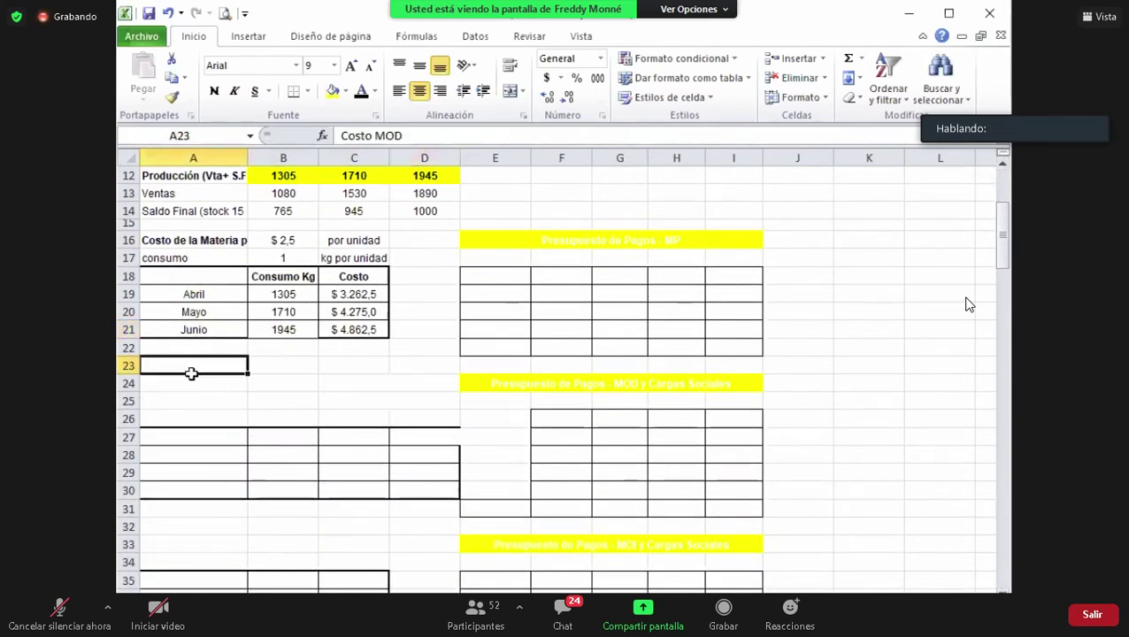
click(360, 92)
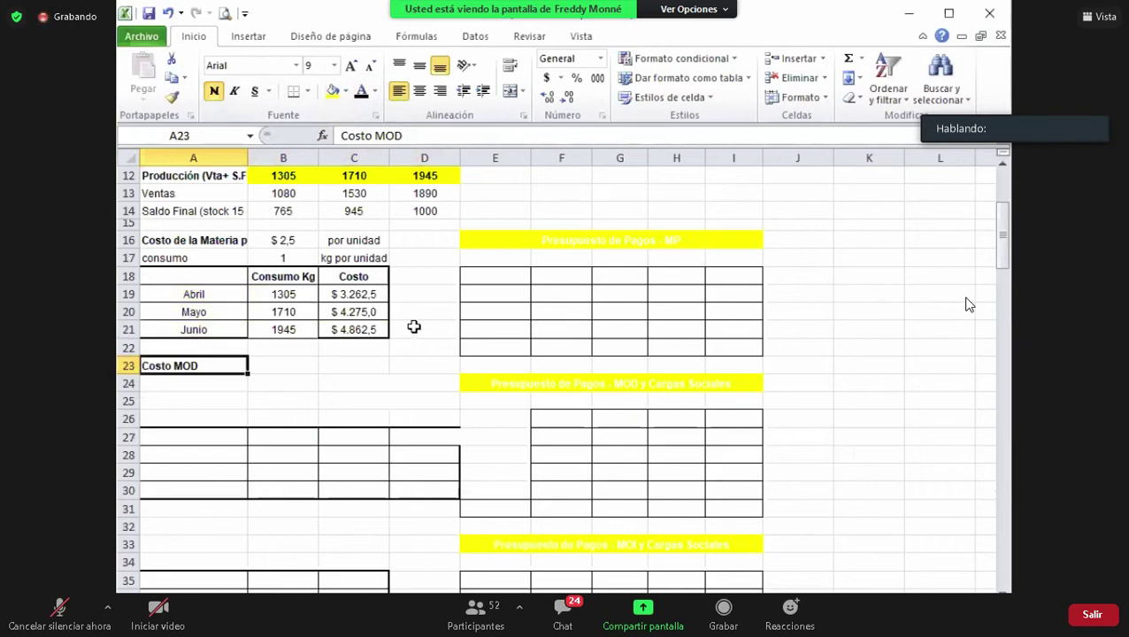
drag(252, 366, 328, 365)
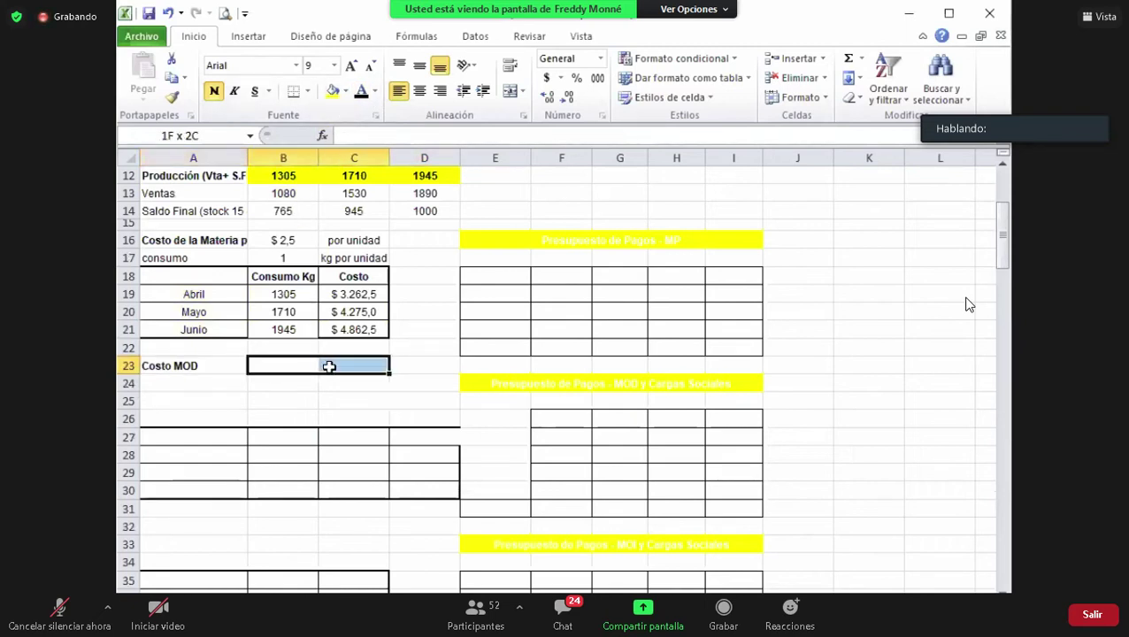
- Reveal the Costo de Mano de Obra Directa label in A24 with its value 5 and costo por hora in B24:C24 in black font
click(228, 381)
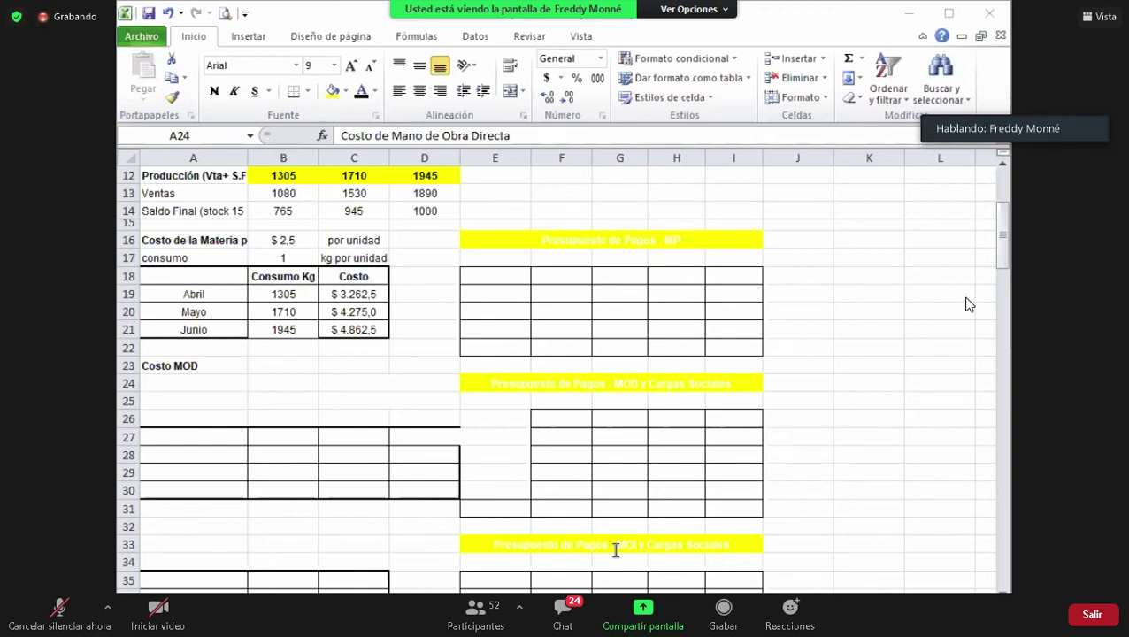
click(190, 385)
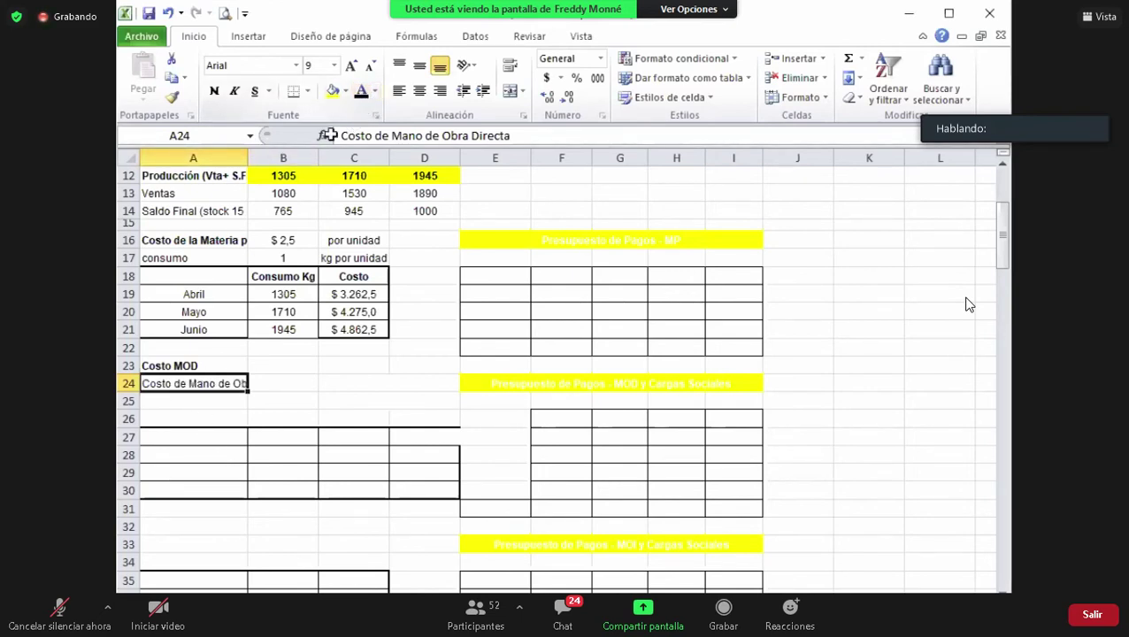
drag(277, 386, 325, 383)
click(361, 91)
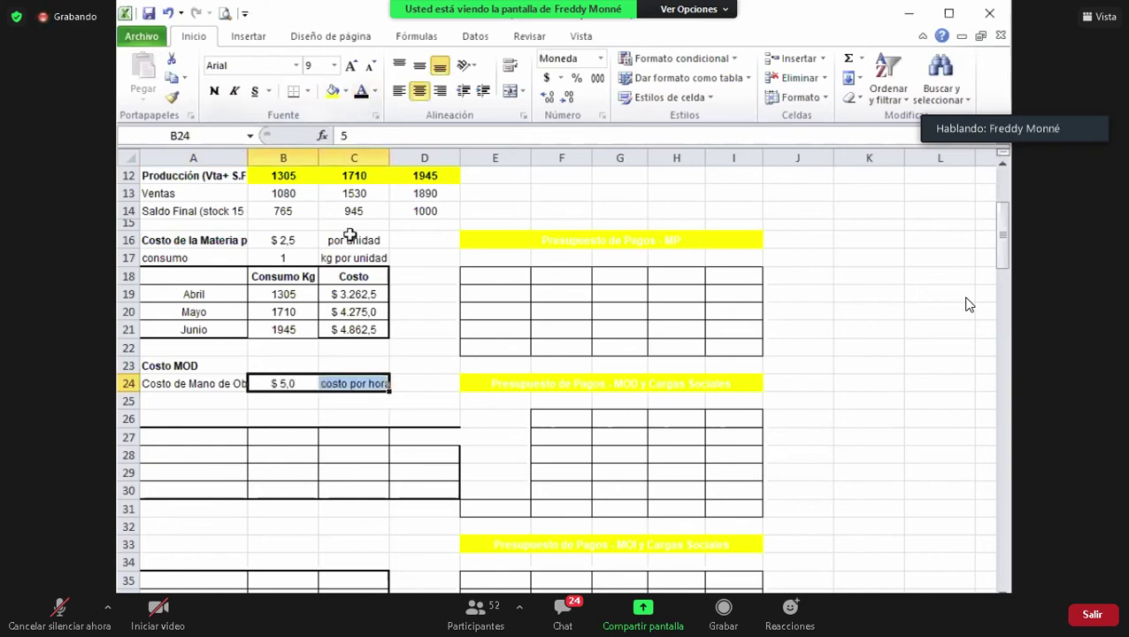
click(288, 394)
key(Right)
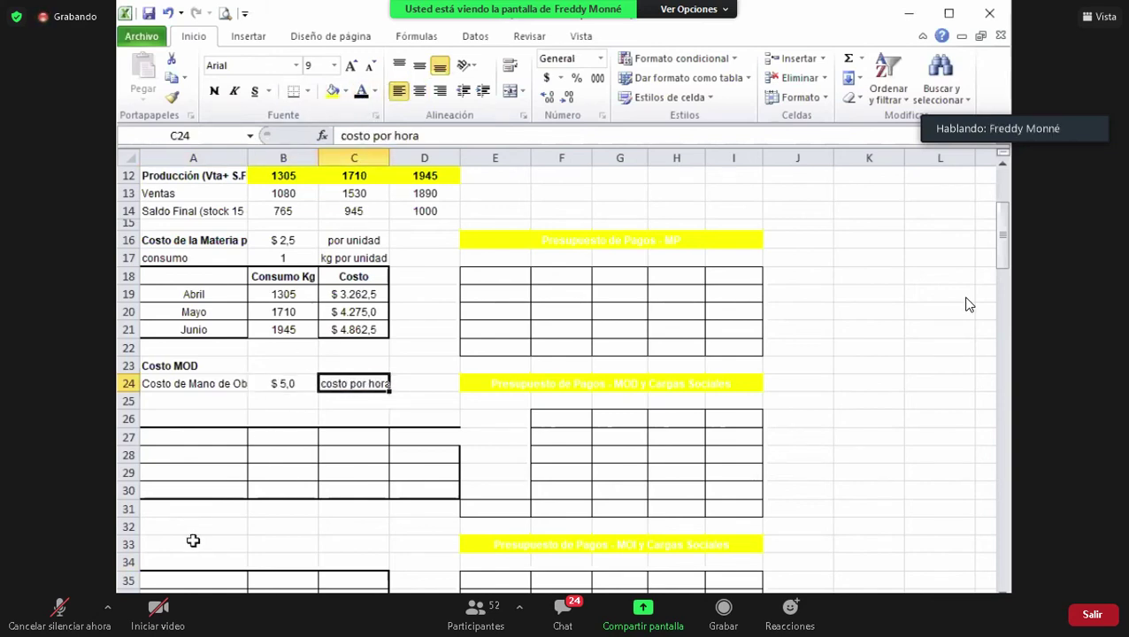
- Reveal horas necesarias 0,20 por unidad and its costo por unidad in A25:C25 with black font, and check B25's formula against the hourly cost in B24
click(203, 408)
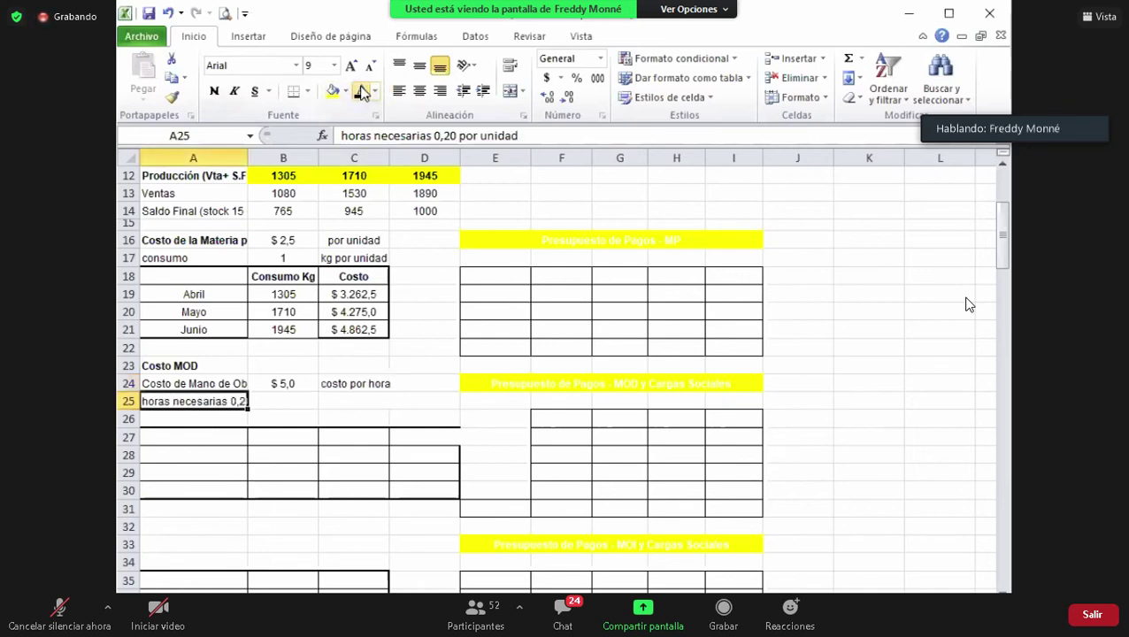
drag(261, 401, 354, 400)
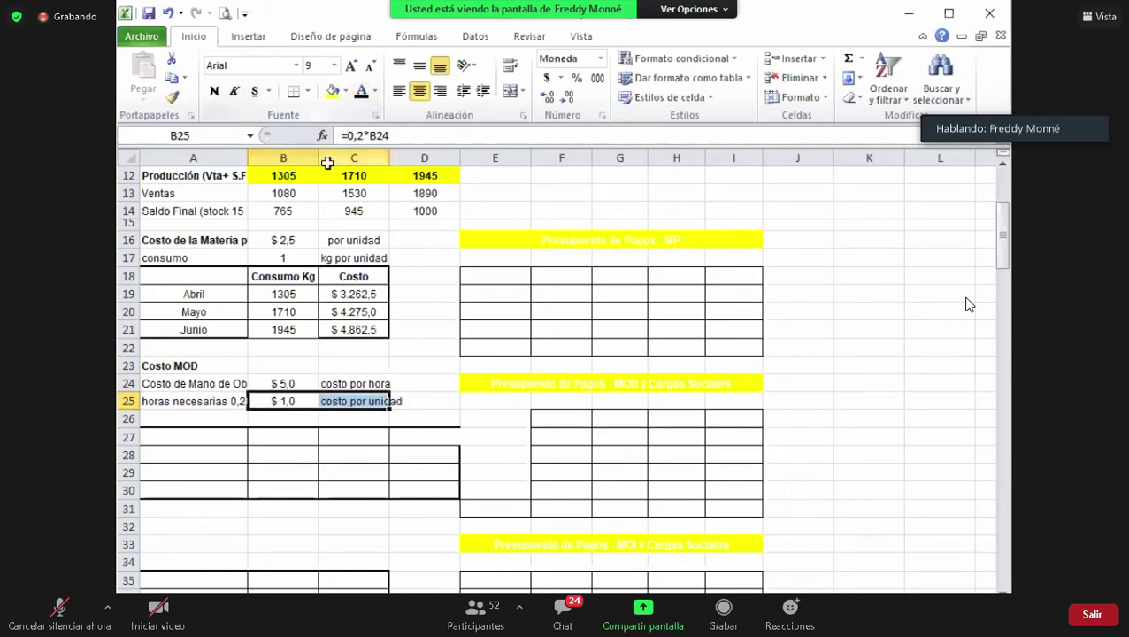
click(200, 401)
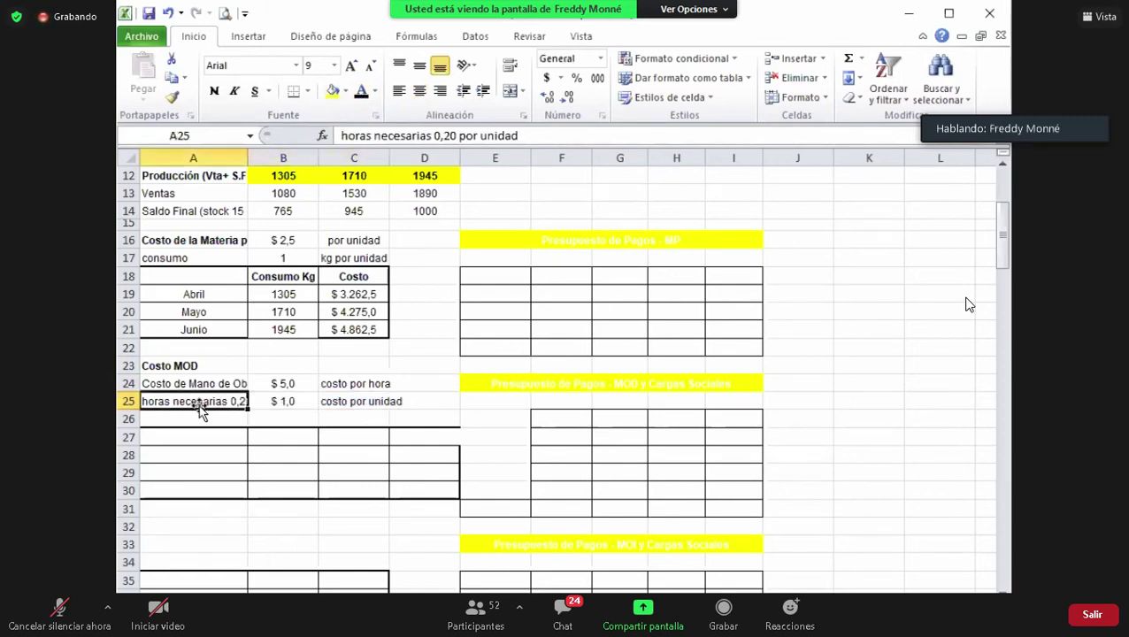
click(285, 402)
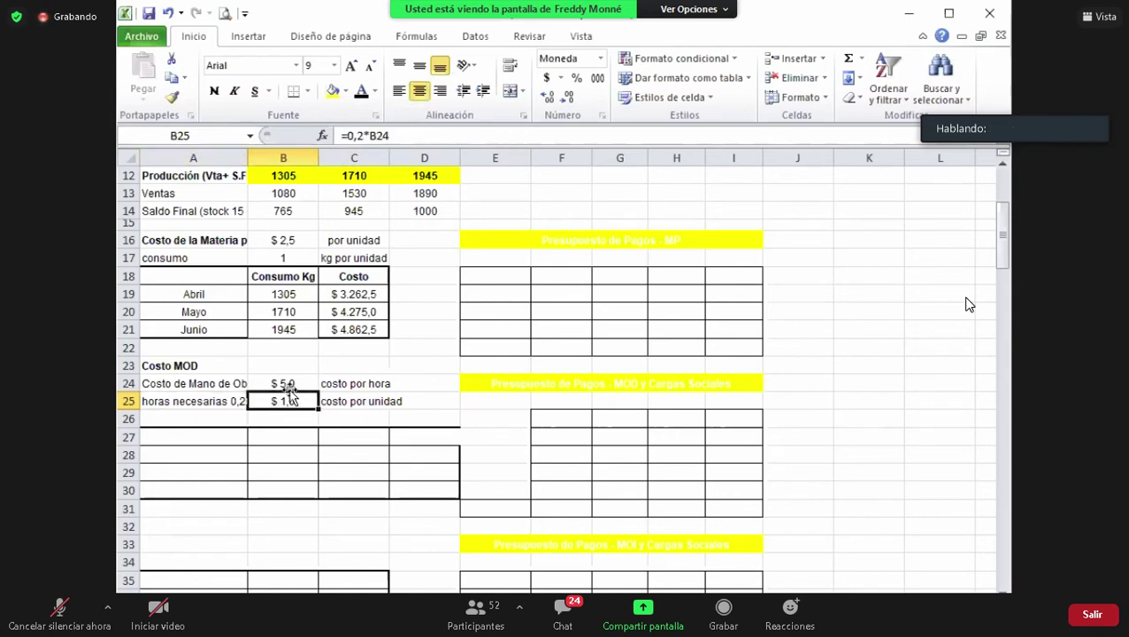
click(295, 381)
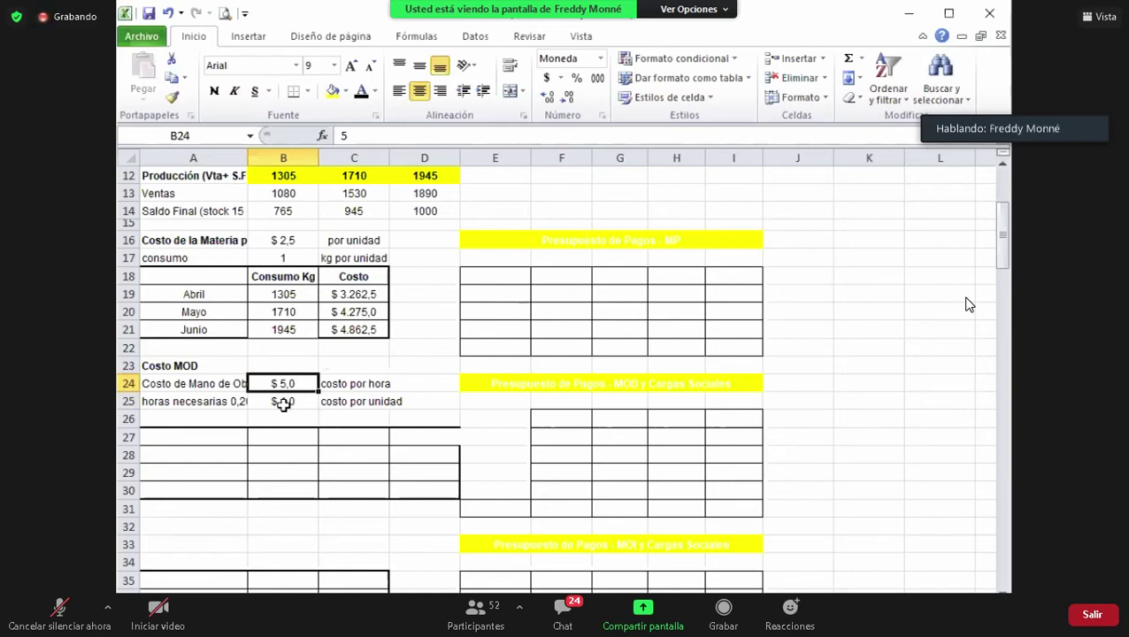
- Compare the unit cost formula in B25 with the horas necesarias entry in A25
click(282, 402)
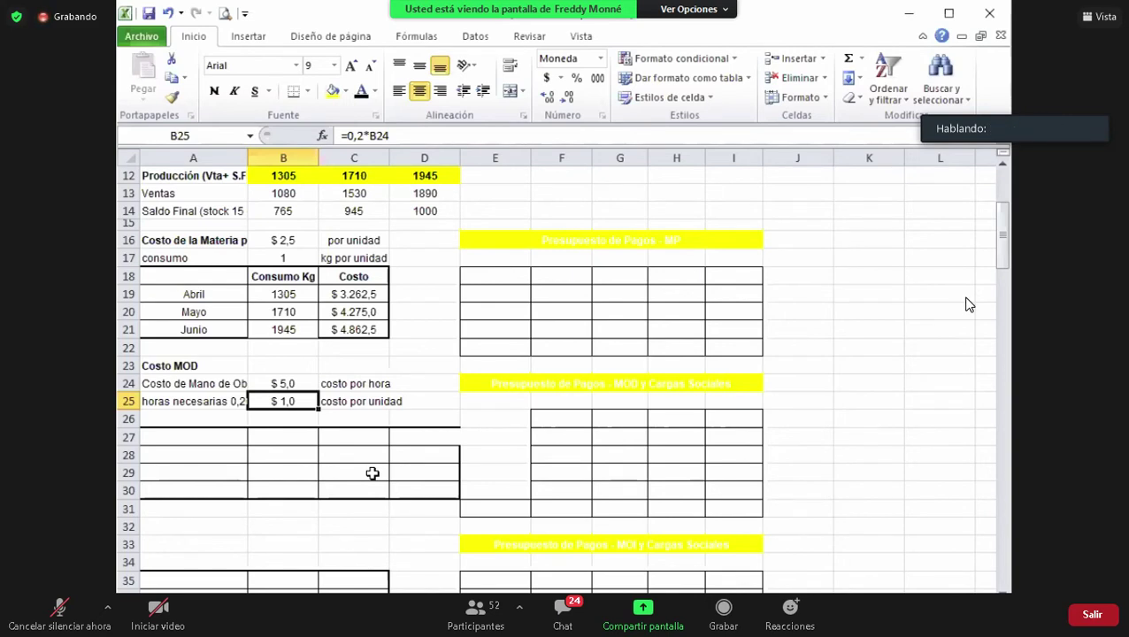
click(216, 403)
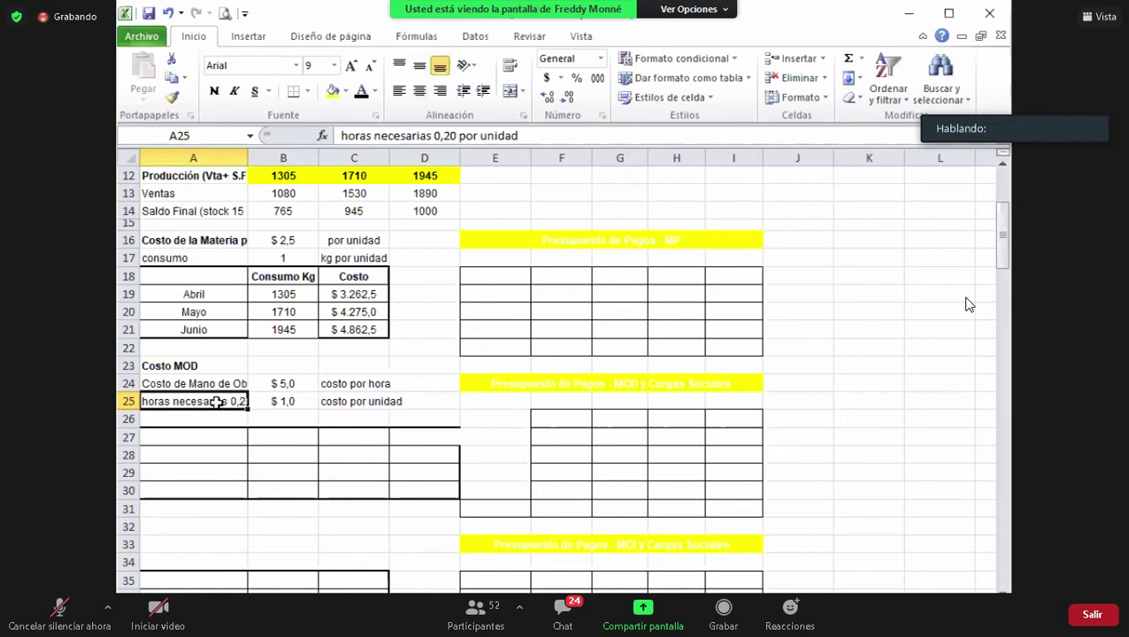
click(274, 401)
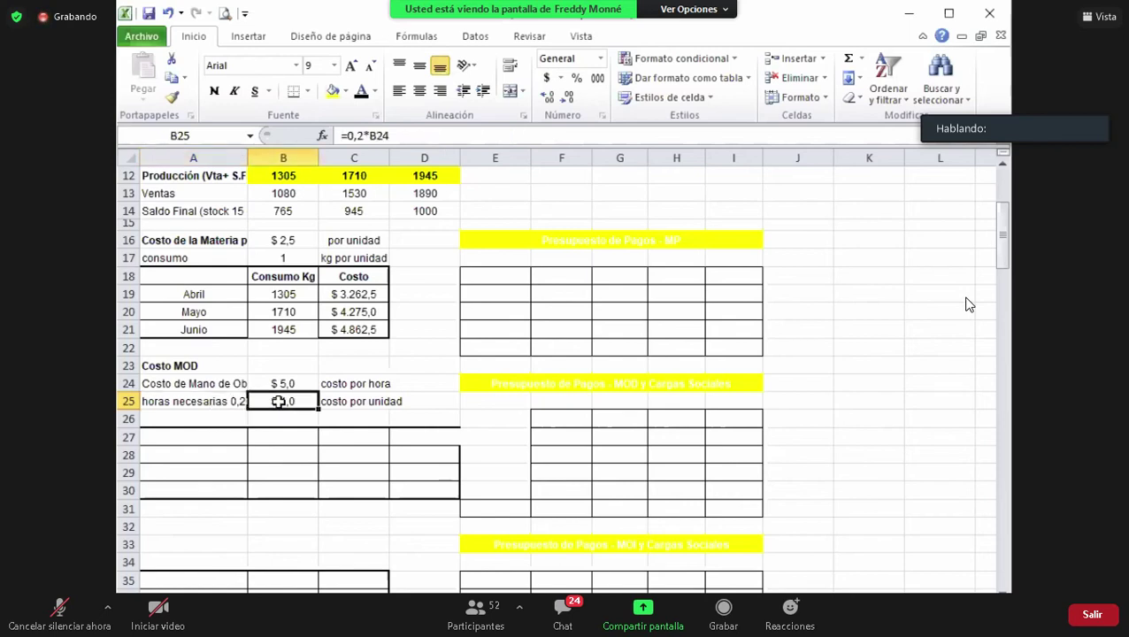
- Reveal the Cargas sociales label in A26 and its 0,5 rate in B26:C26 with black font
click(205, 417)
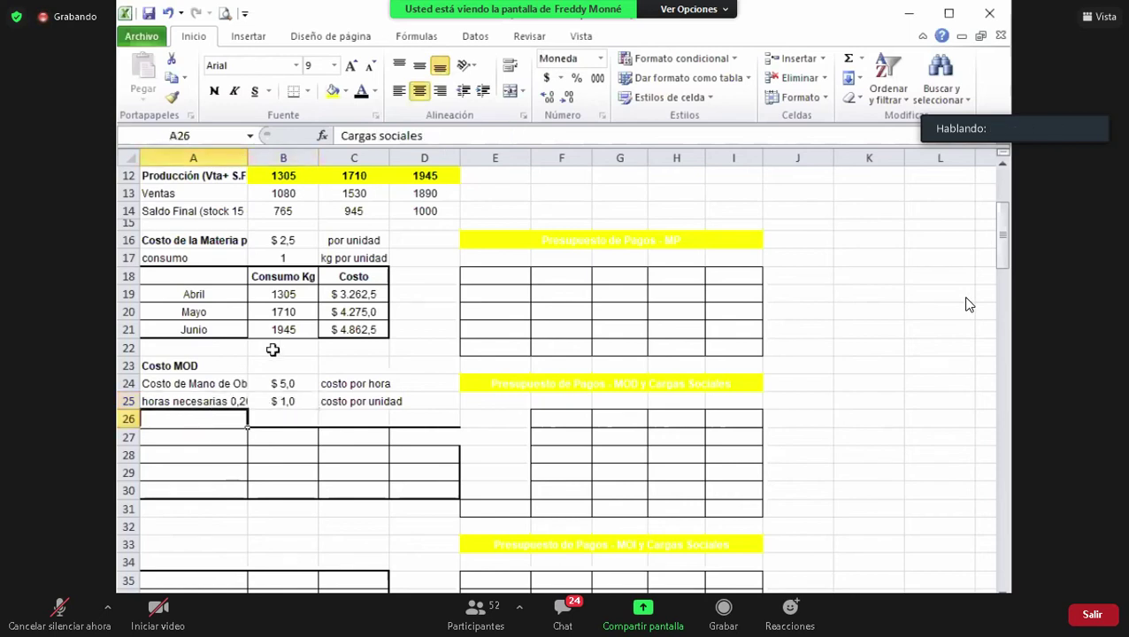
click(361, 92)
click(287, 421)
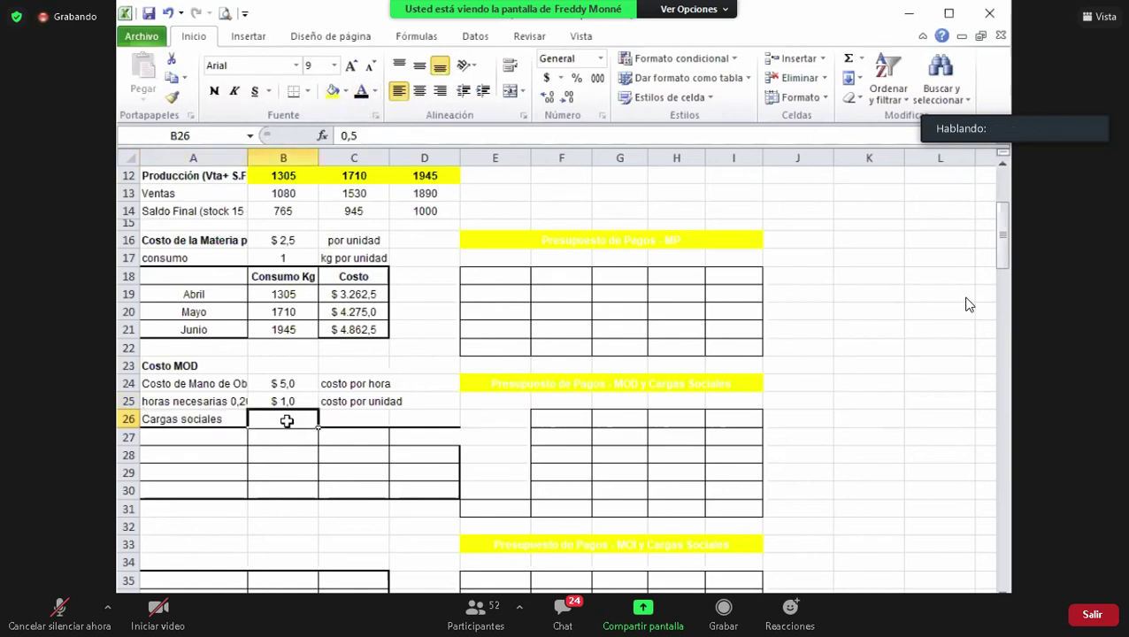
drag(296, 424, 338, 412)
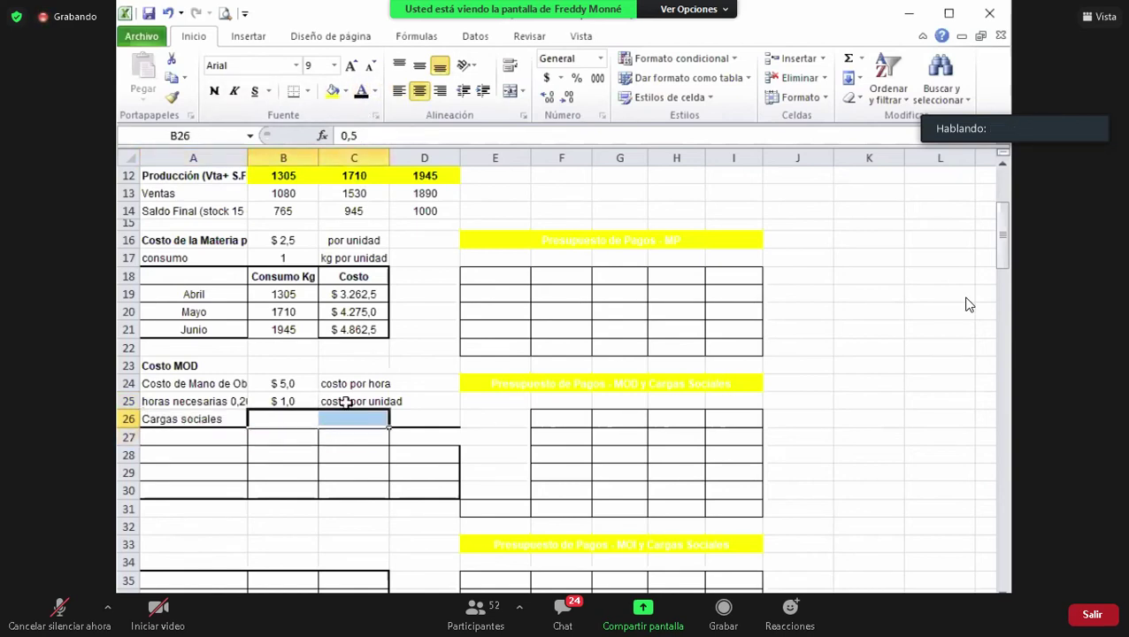
click(362, 92)
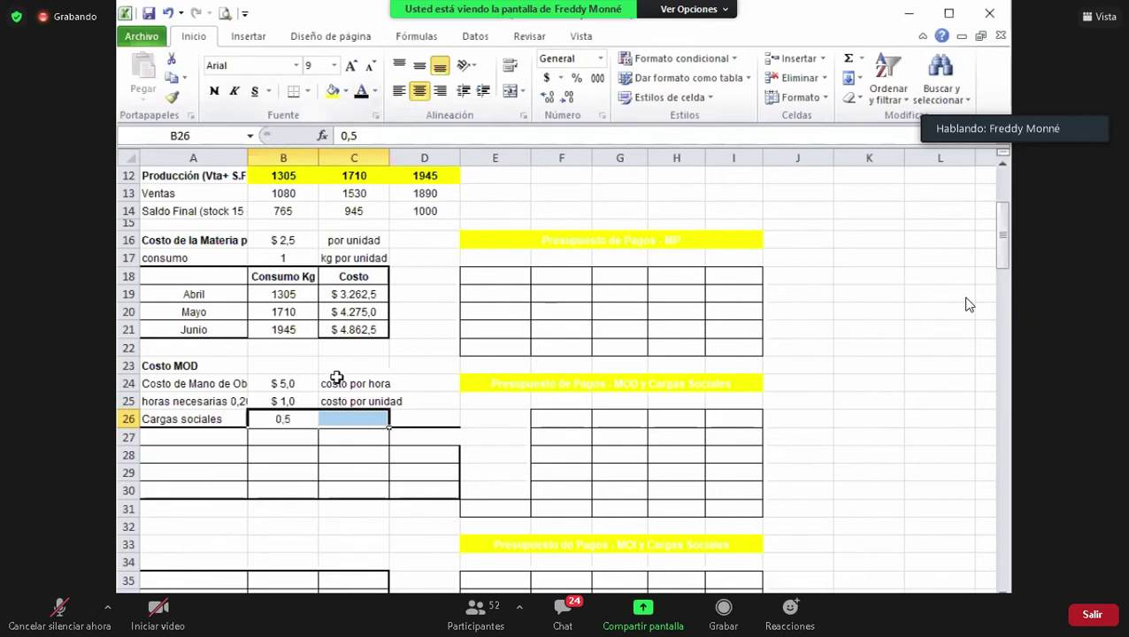
- Review the Cargas sociales rate in B26 against the labour cost per unit in B25
click(295, 419)
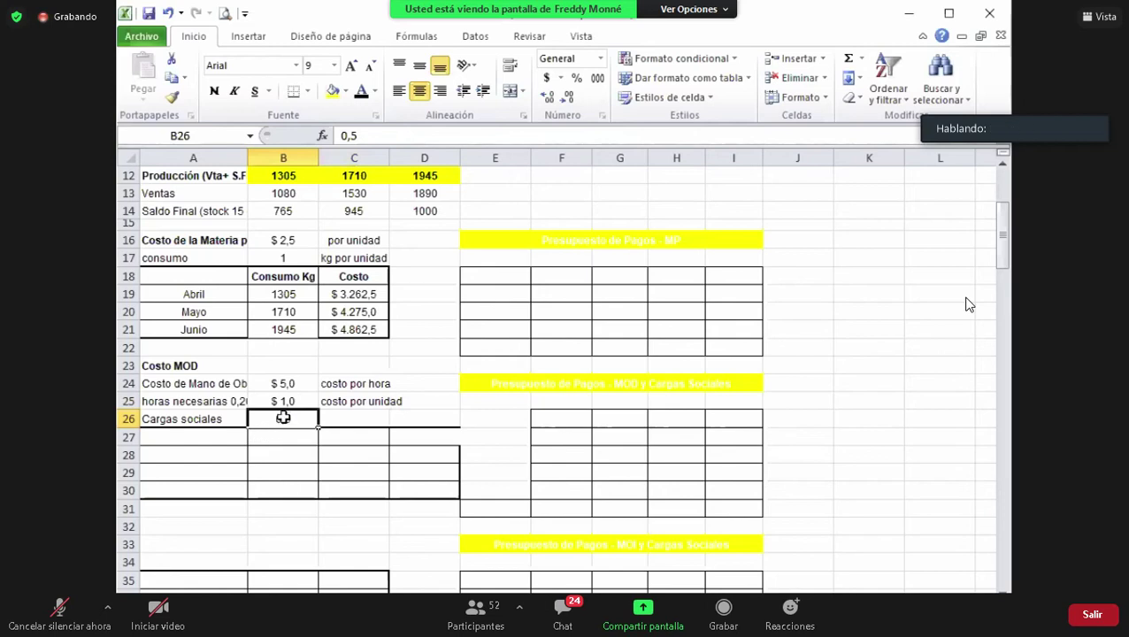
click(294, 401)
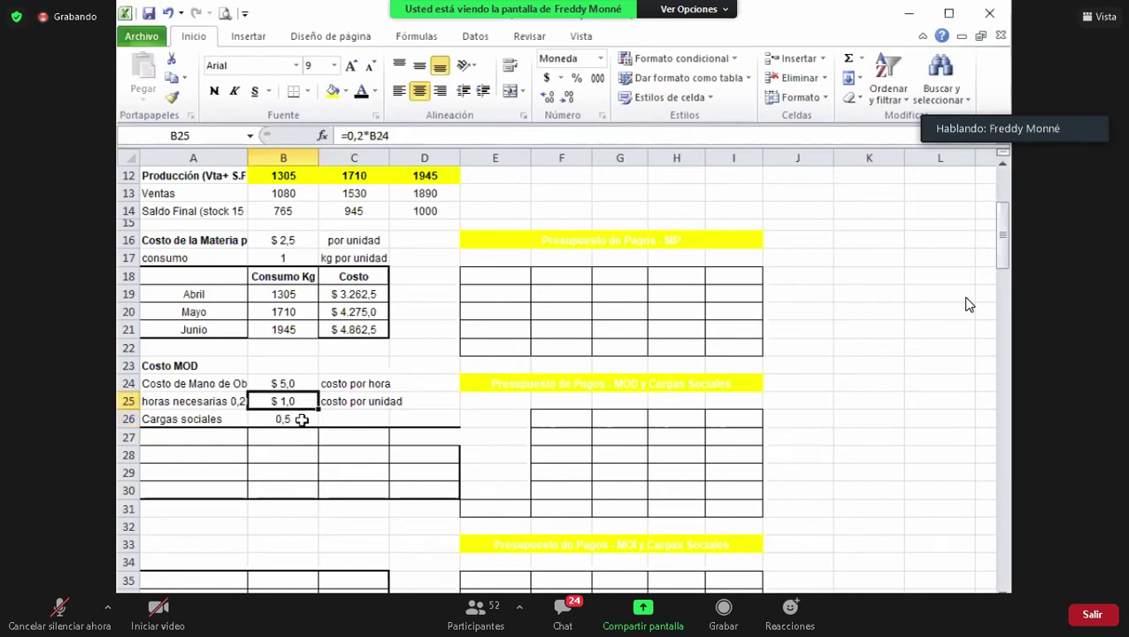
click(301, 419)
click(351, 419)
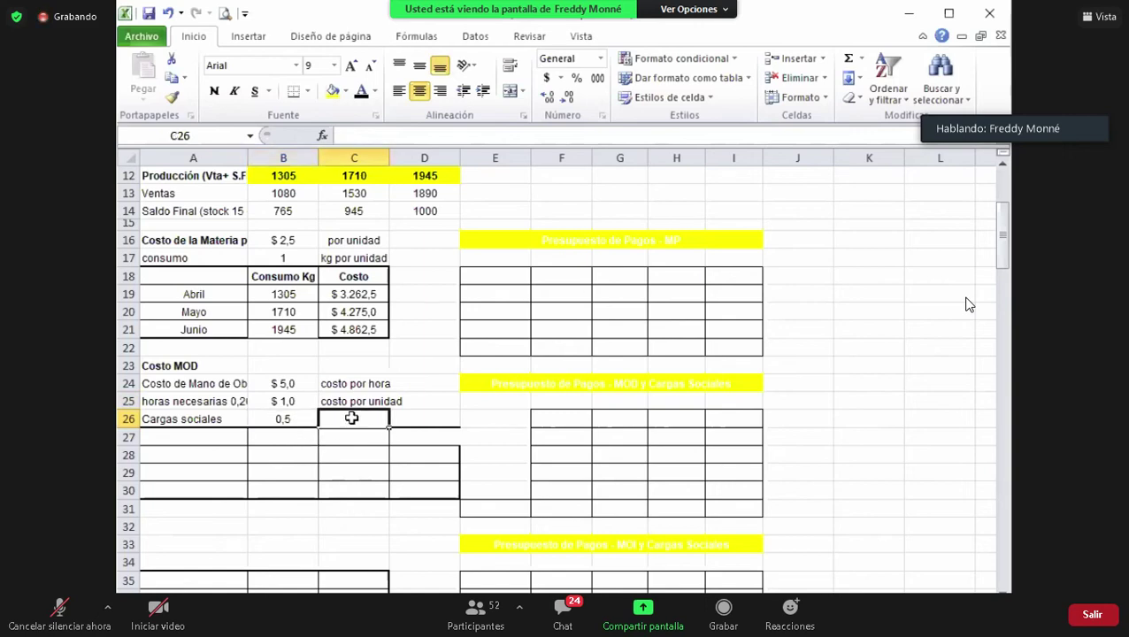
click(295, 420)
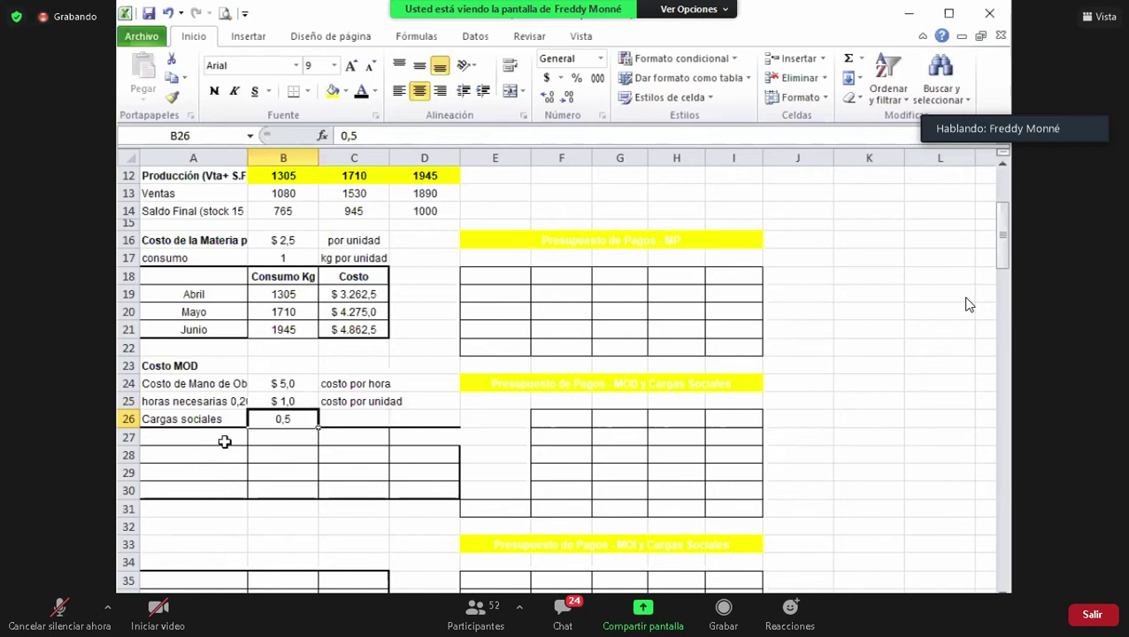
- Reveal the months Abril to Junio in A27:A30 and the horas nec. column in B27:B30 with black font
drag(213, 445, 204, 486)
click(360, 92)
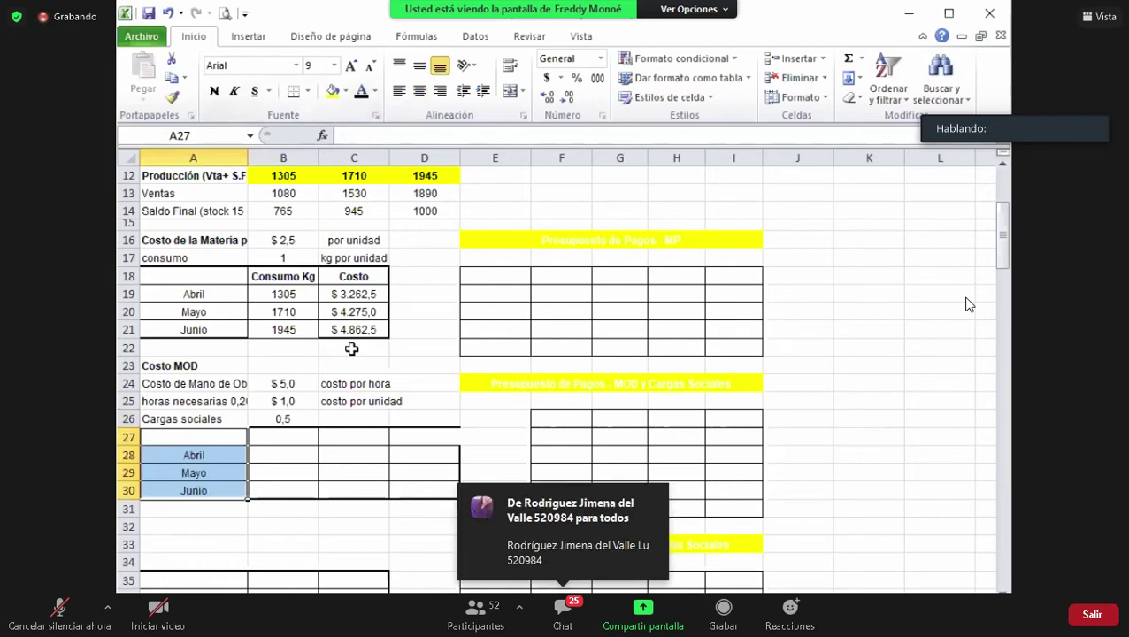
drag(274, 436, 273, 489)
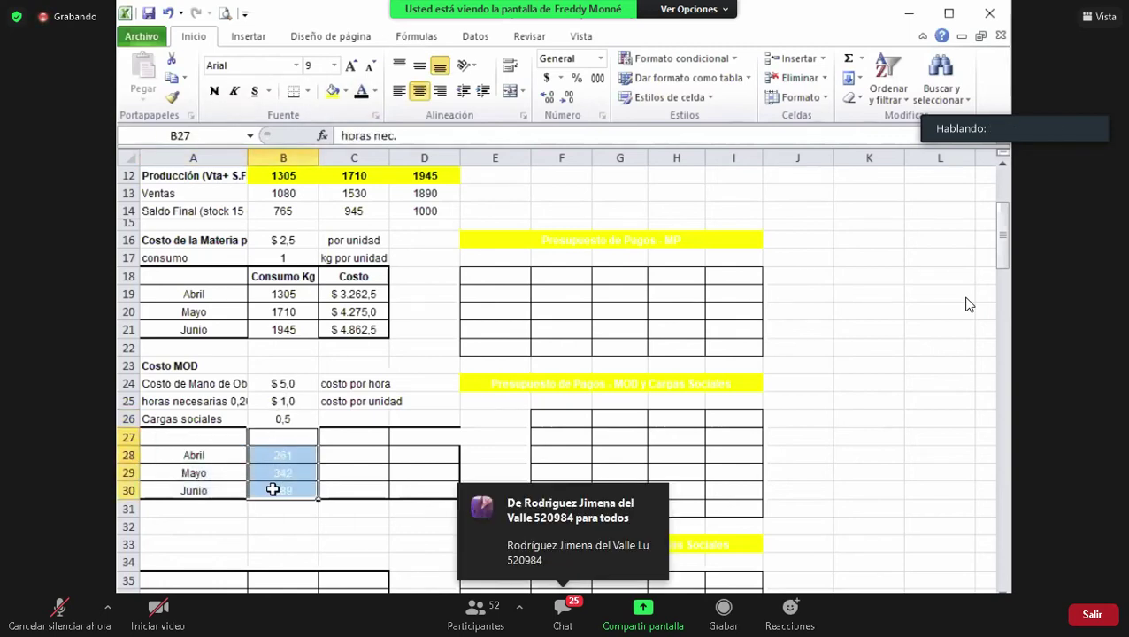
click(360, 92)
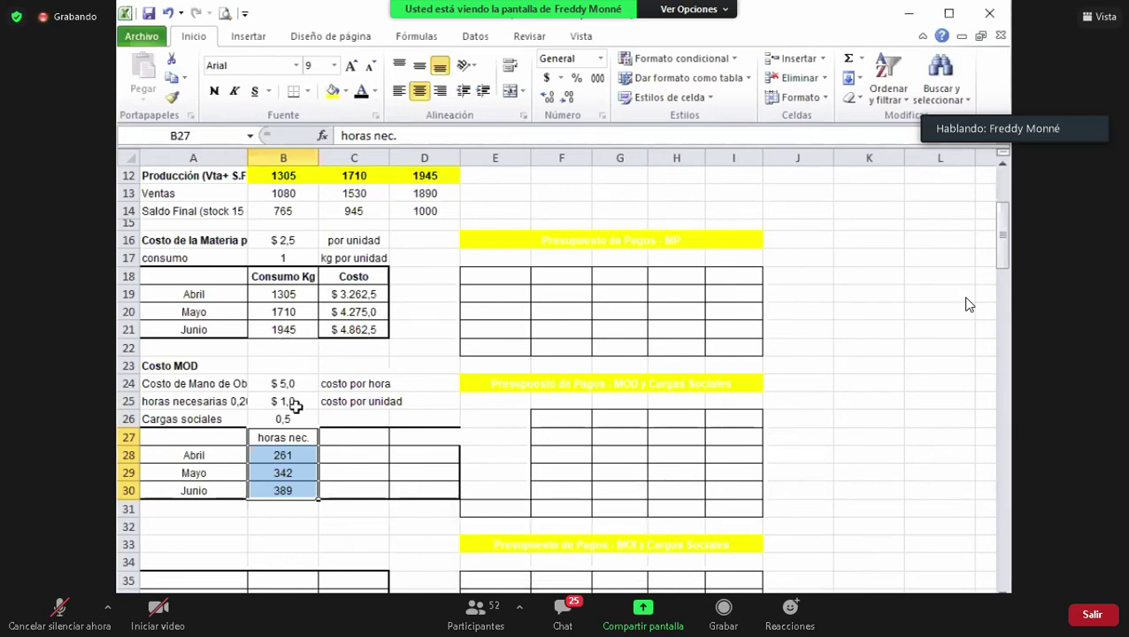
click(226, 400)
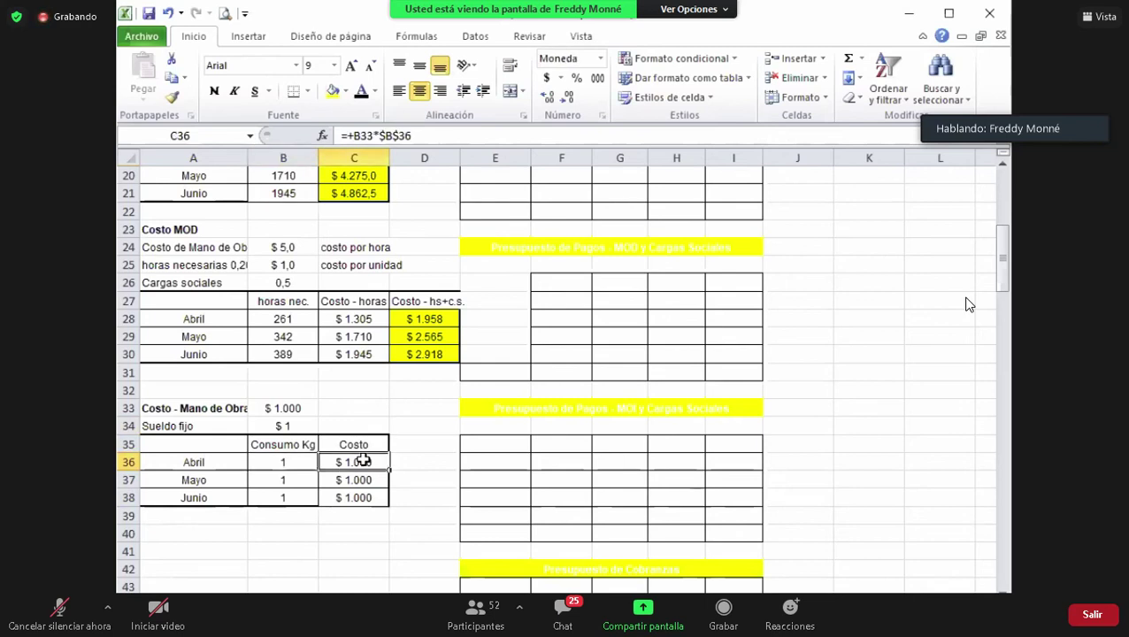
- Highlight the monthly indirect labour costs in C36:C38 with yellow fill
drag(363, 460, 395, 493)
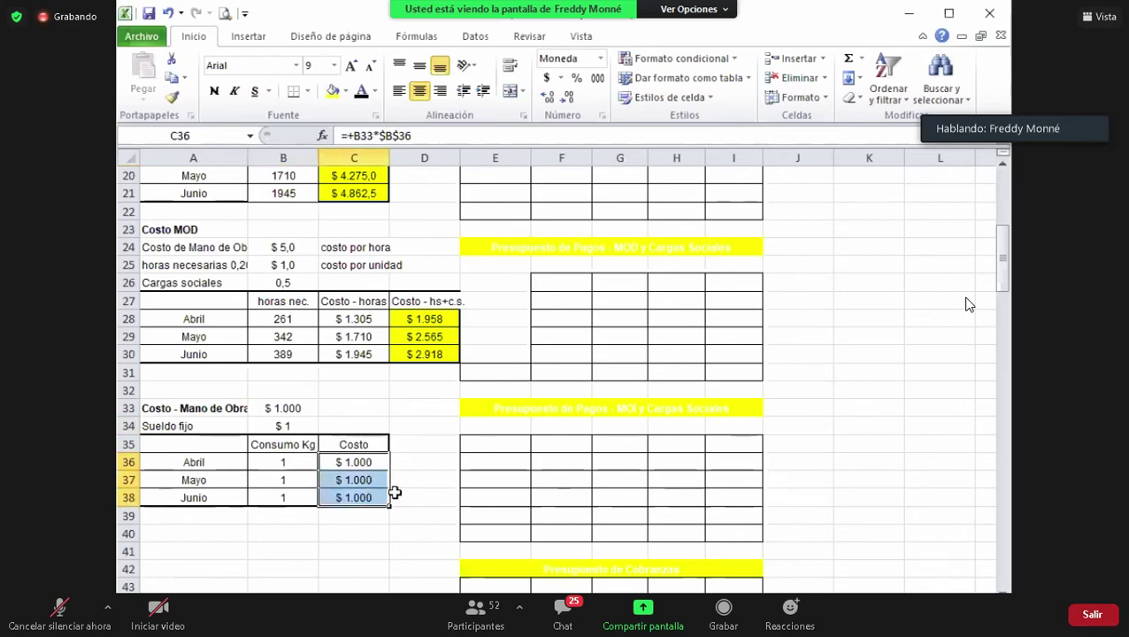
click(372, 531)
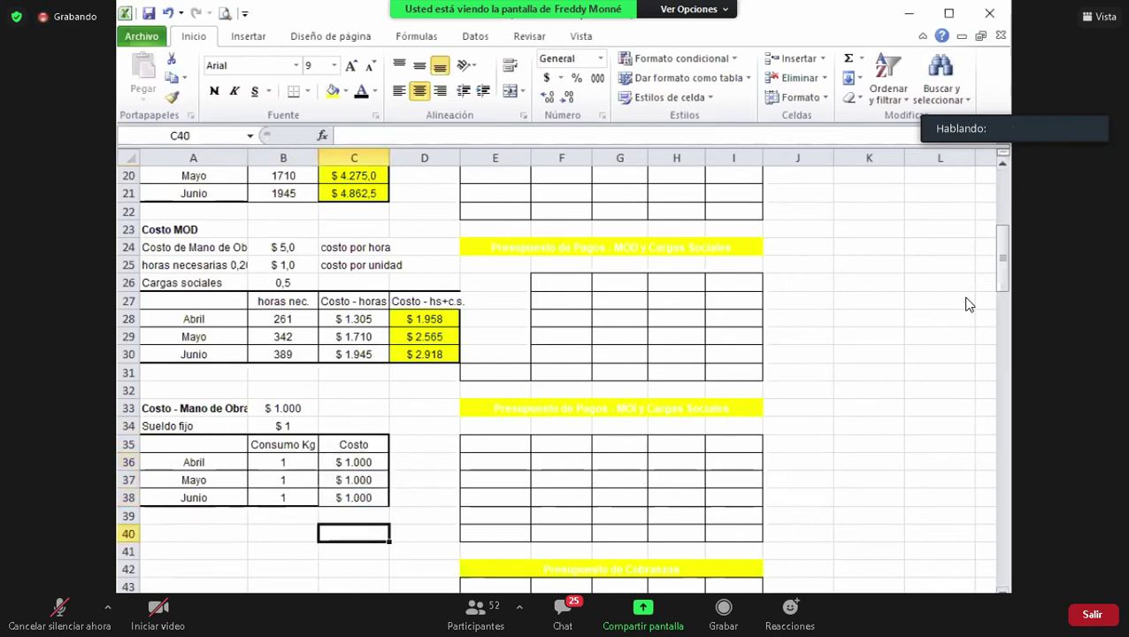
drag(375, 462, 372, 497)
click(331, 92)
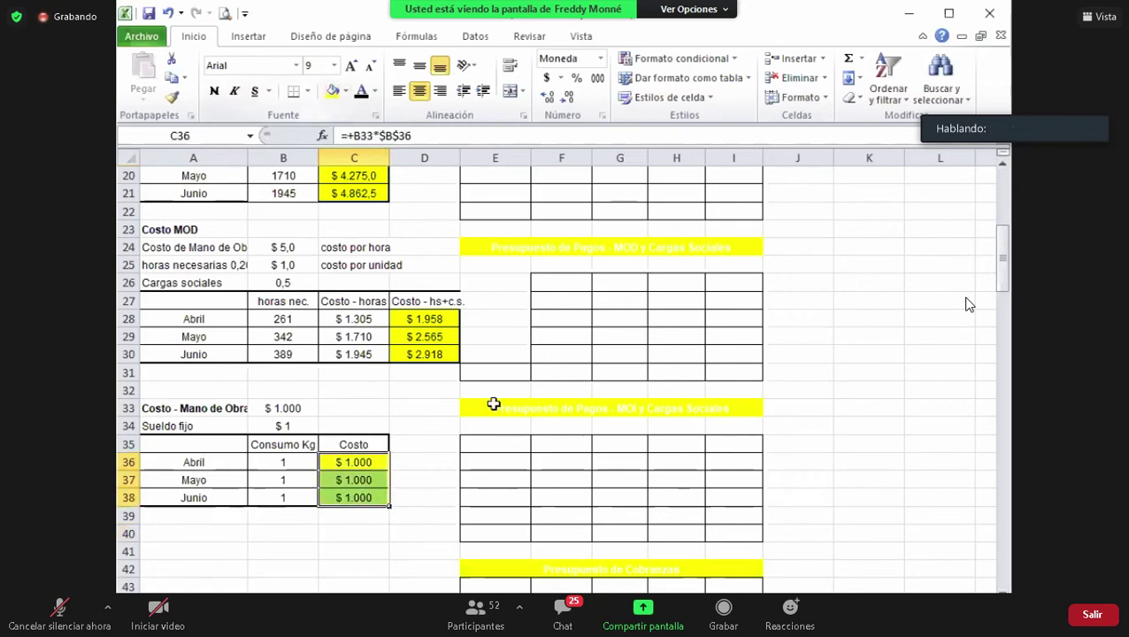
click(396, 535)
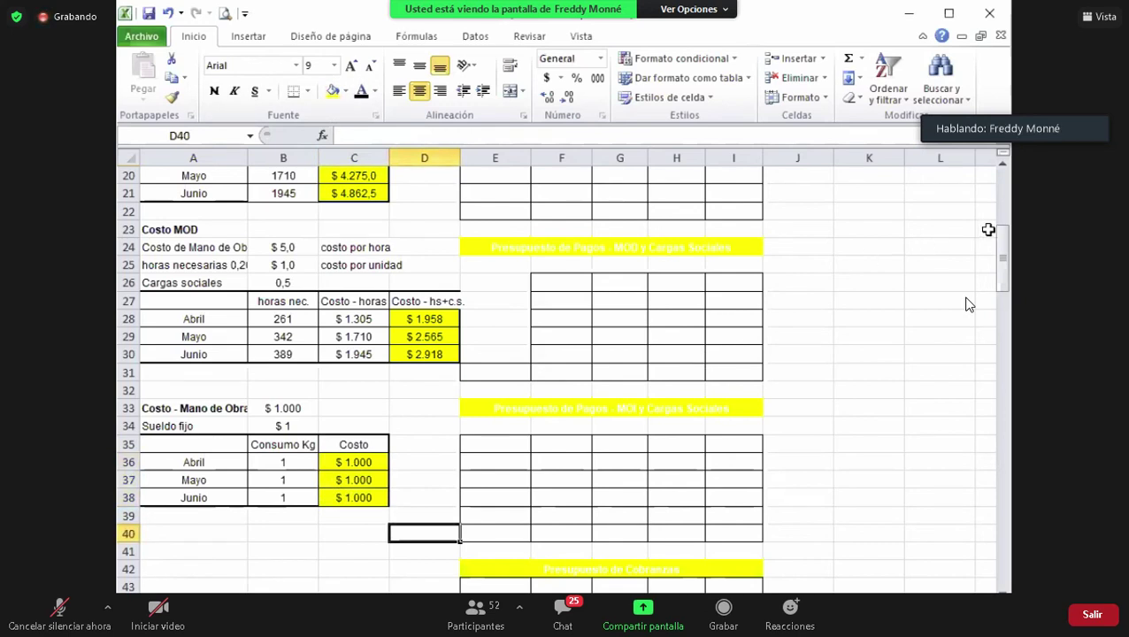
- Reveal the La cuota de G. F. Variables por unidad producida text and its $1 in A40:D43 with black font
scroll(970, 304, down, 4)
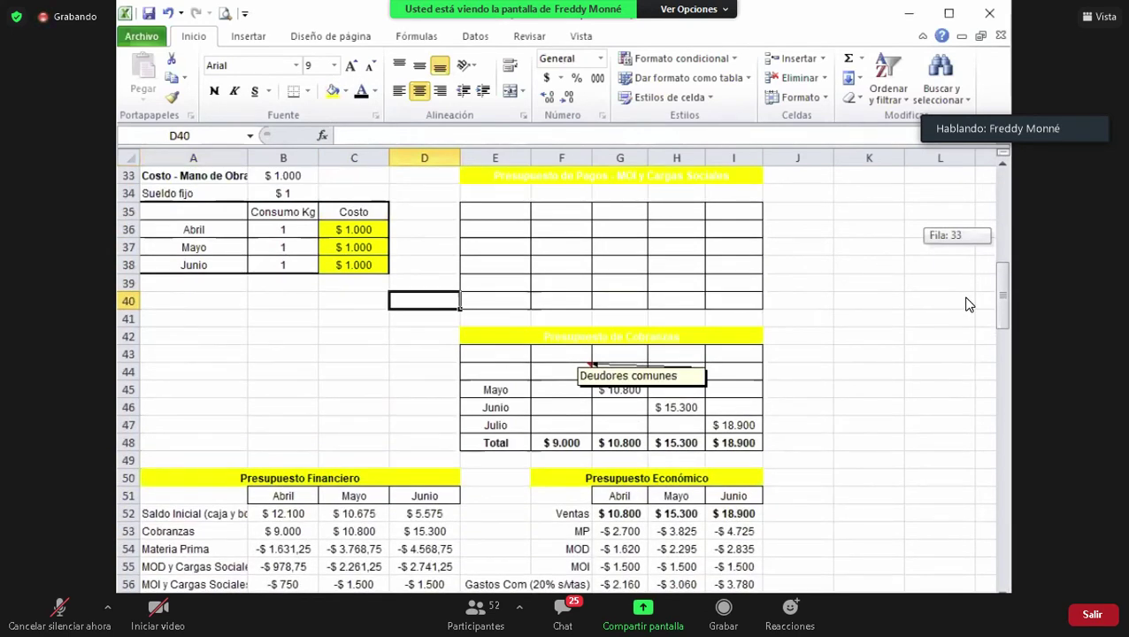
scroll(970, 304, up, 1)
click(159, 338)
drag(159, 343, 407, 390)
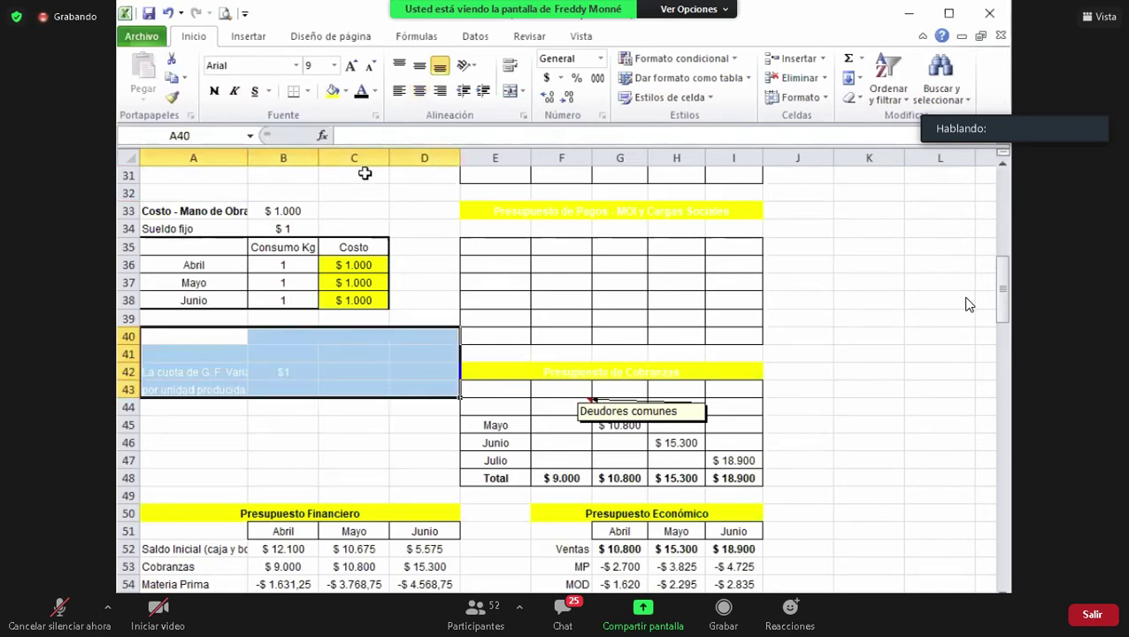
click(361, 91)
click(207, 379)
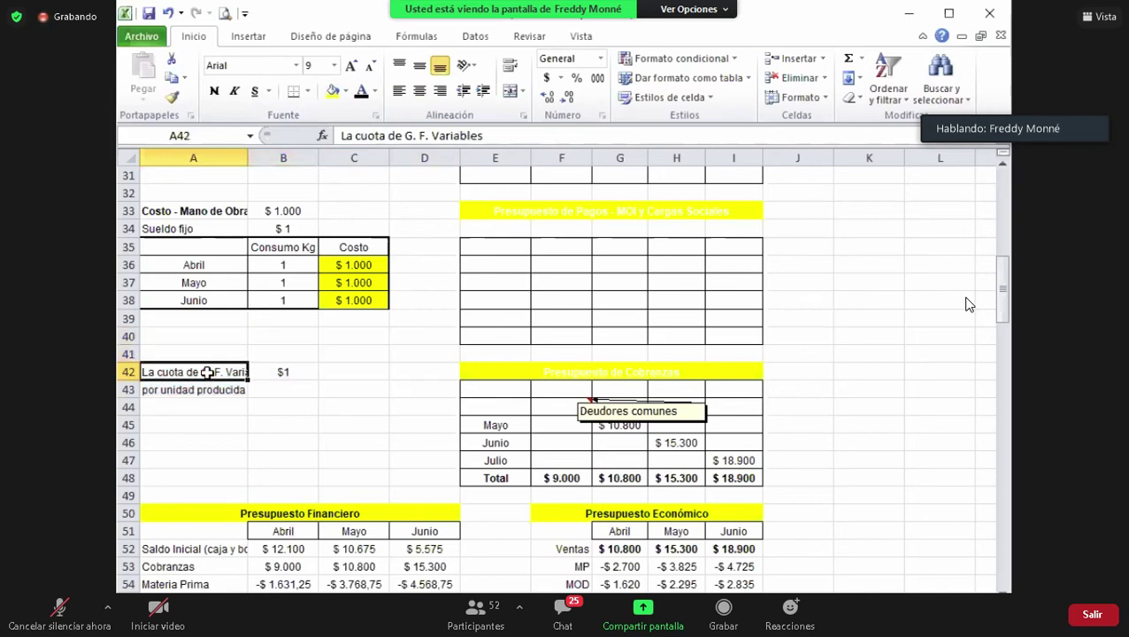
- Check the G. F. Variables quota in B42 and the cells beneath it in A44:C48
click(302, 372)
click(281, 389)
drag(181, 410, 370, 474)
mouse_move(1001, 283)
mouse_down()
mouse_move(1000, 252)
mouse_move(1001, 276)
mouse_up()
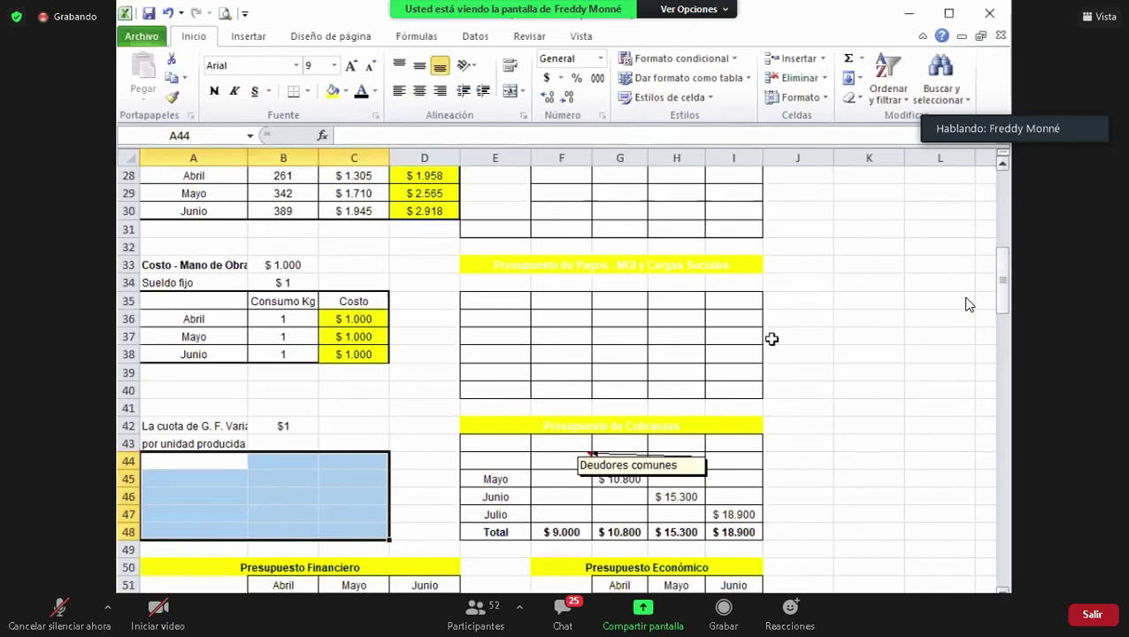
click(260, 430)
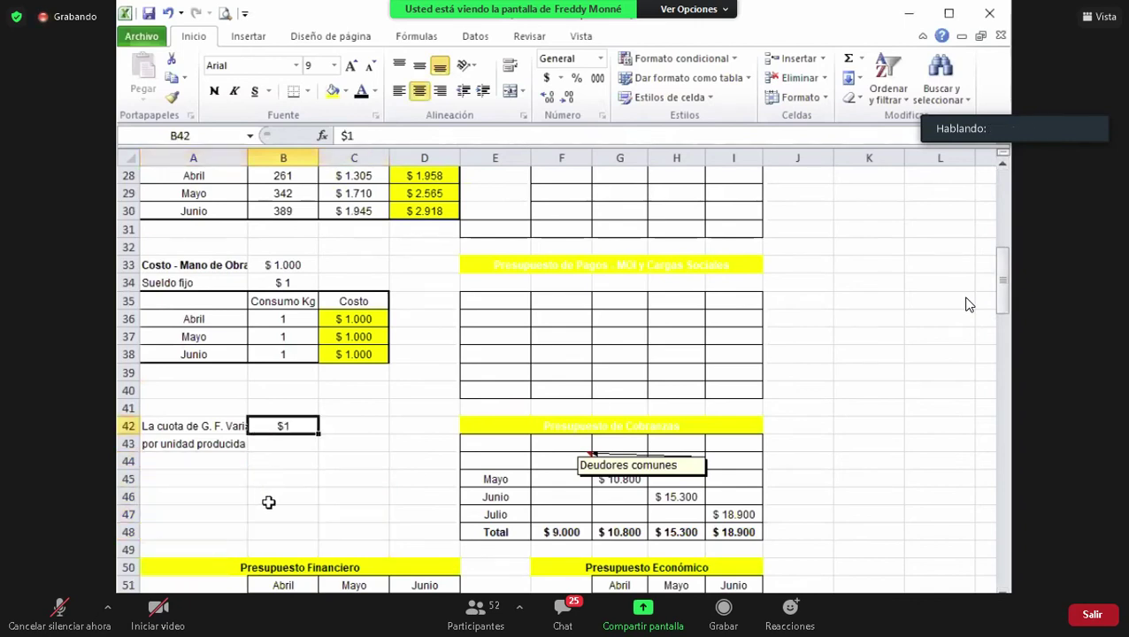
click(296, 461)
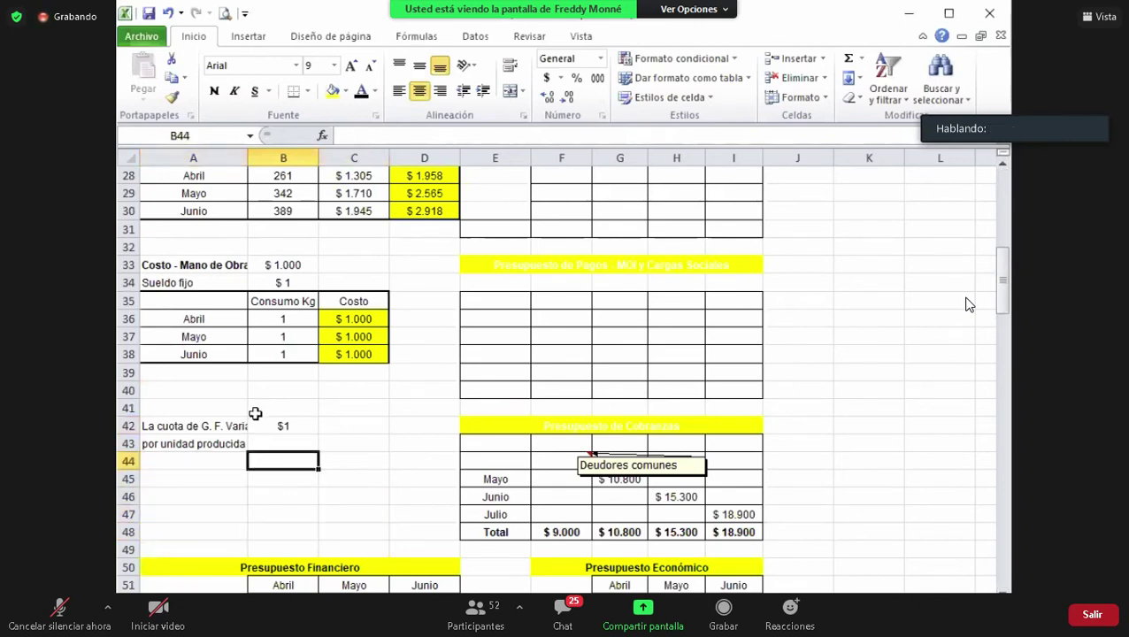
- Review the headings of the Presupuesto de Cobranzas and the Presupuesto de Pagos blocks for MOI, MP and MOD
click(500, 259)
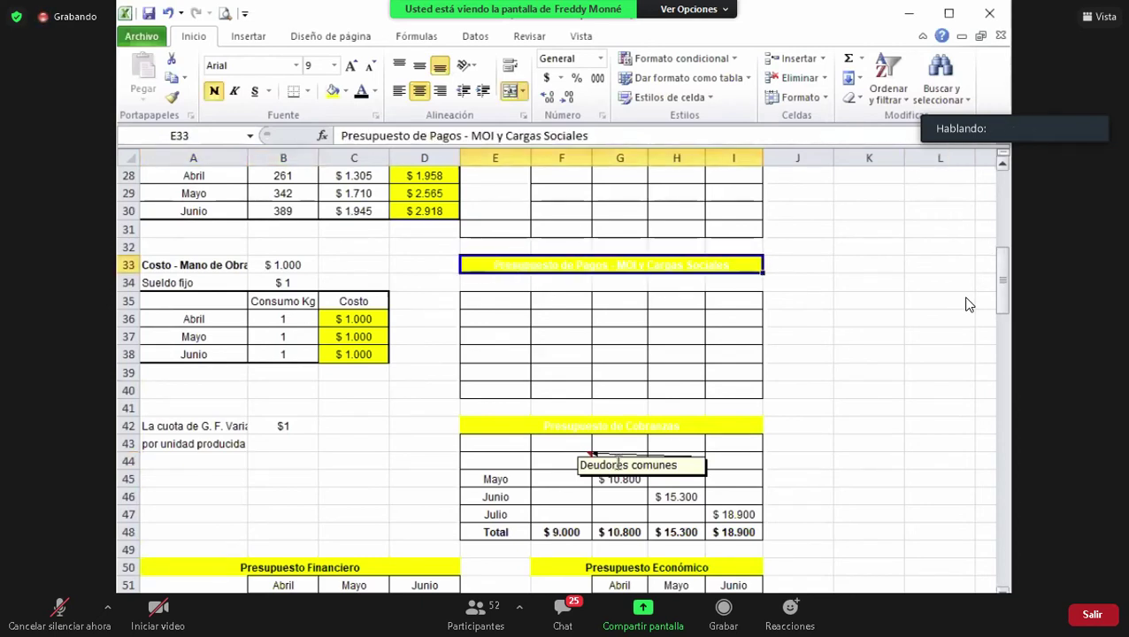
click(506, 439)
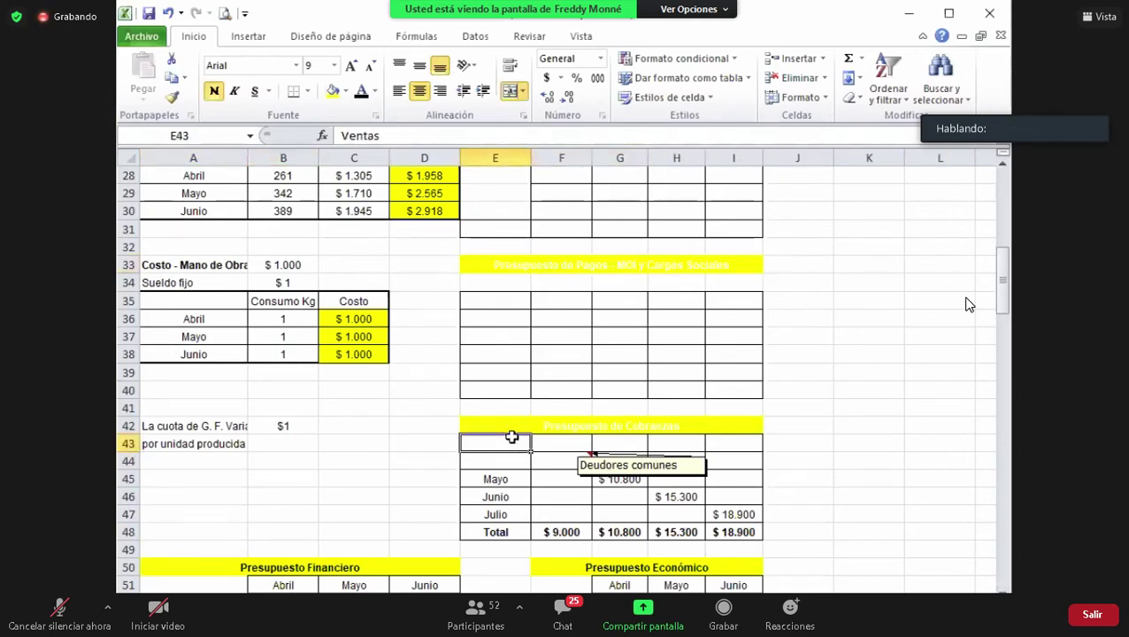
click(576, 431)
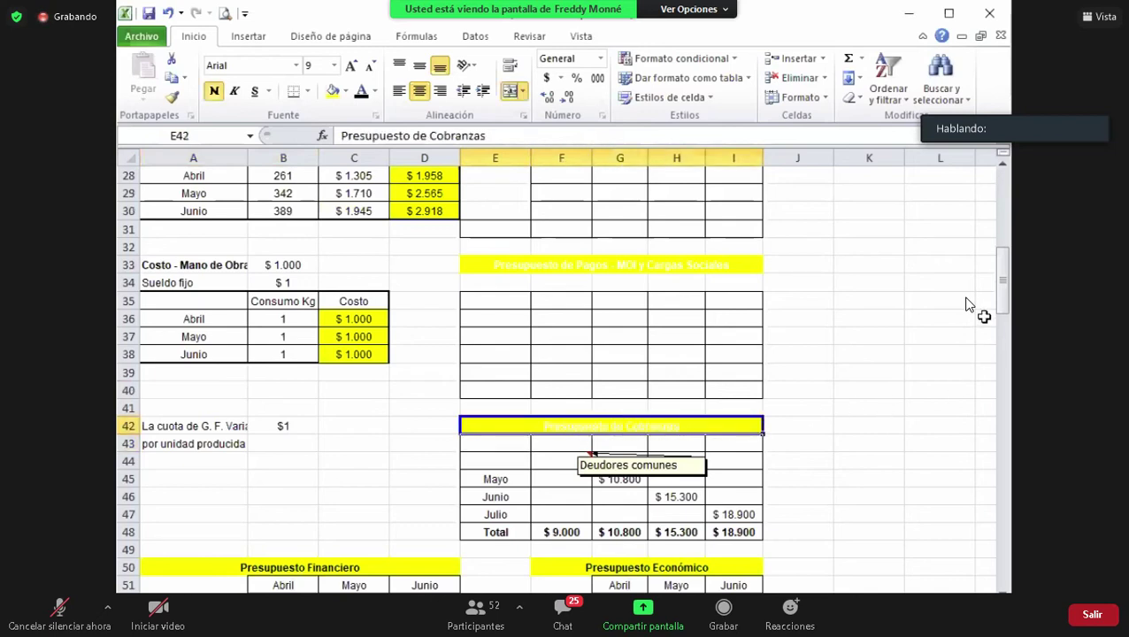
scroll(1005, 243, up, 6)
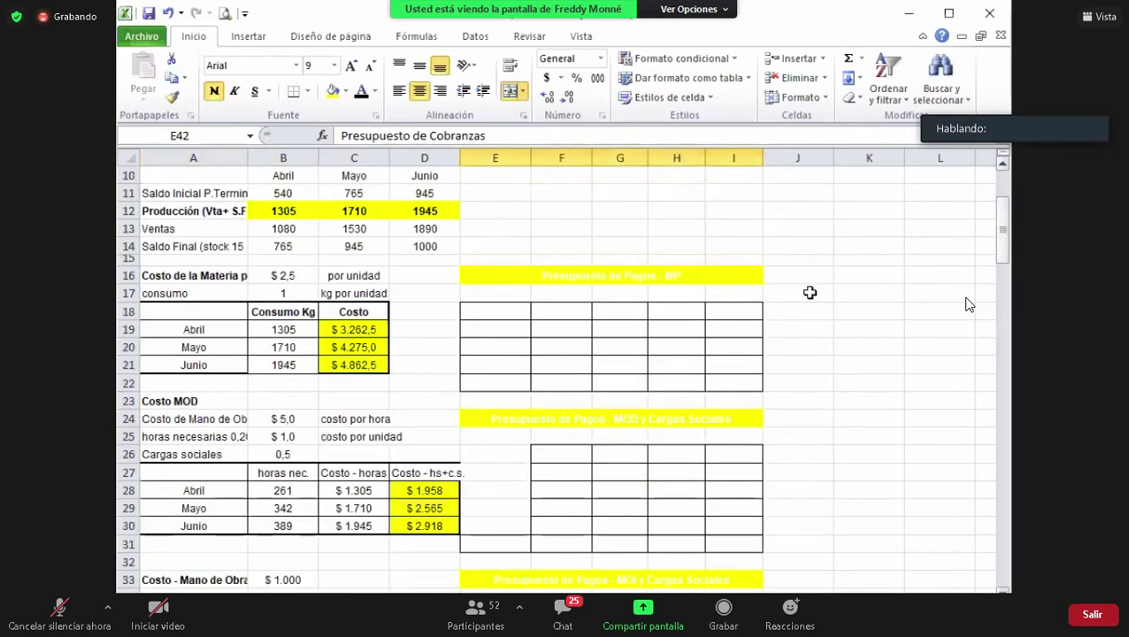
click(511, 290)
click(511, 277)
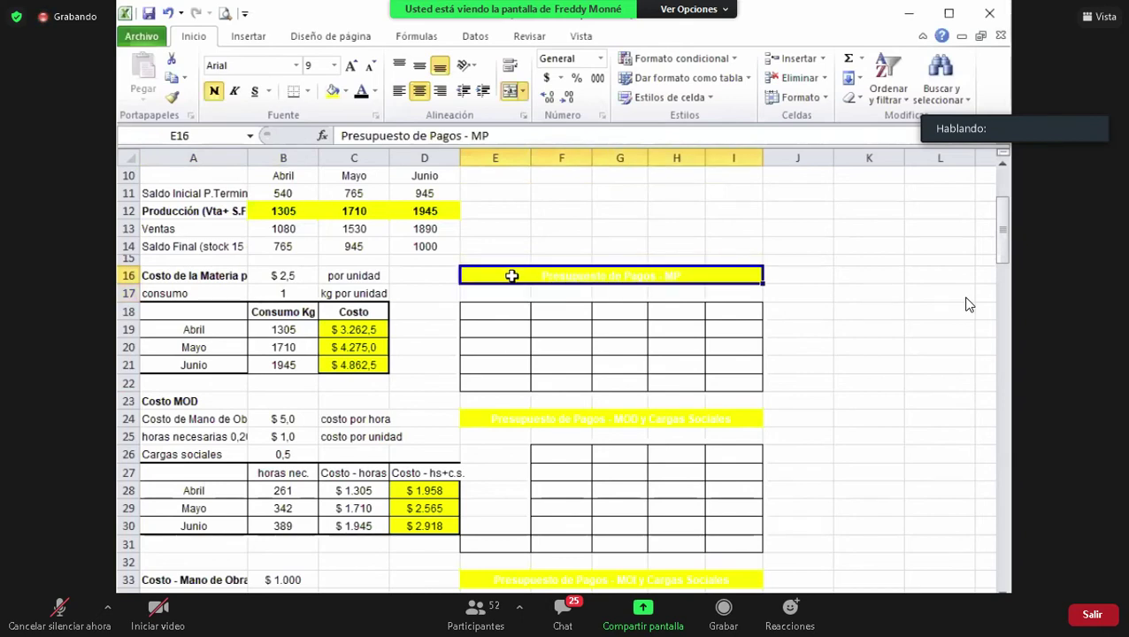
click(493, 418)
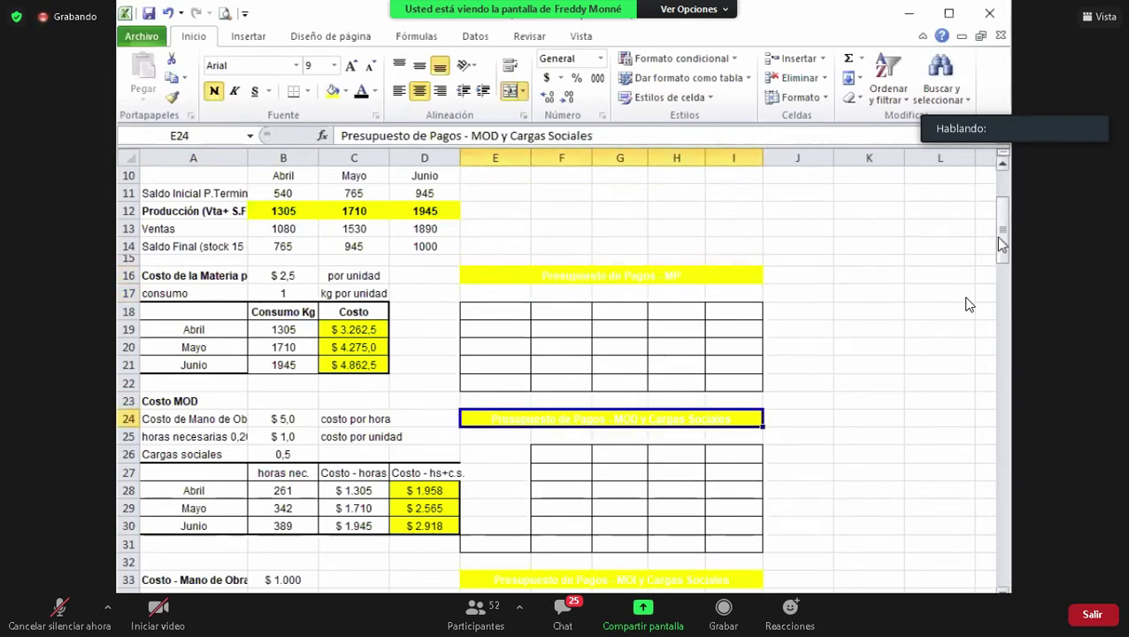
- Examine the area E2:J14 beside the sales and production budgets
drag(1004, 243, 1003, 189)
drag(495, 190, 787, 409)
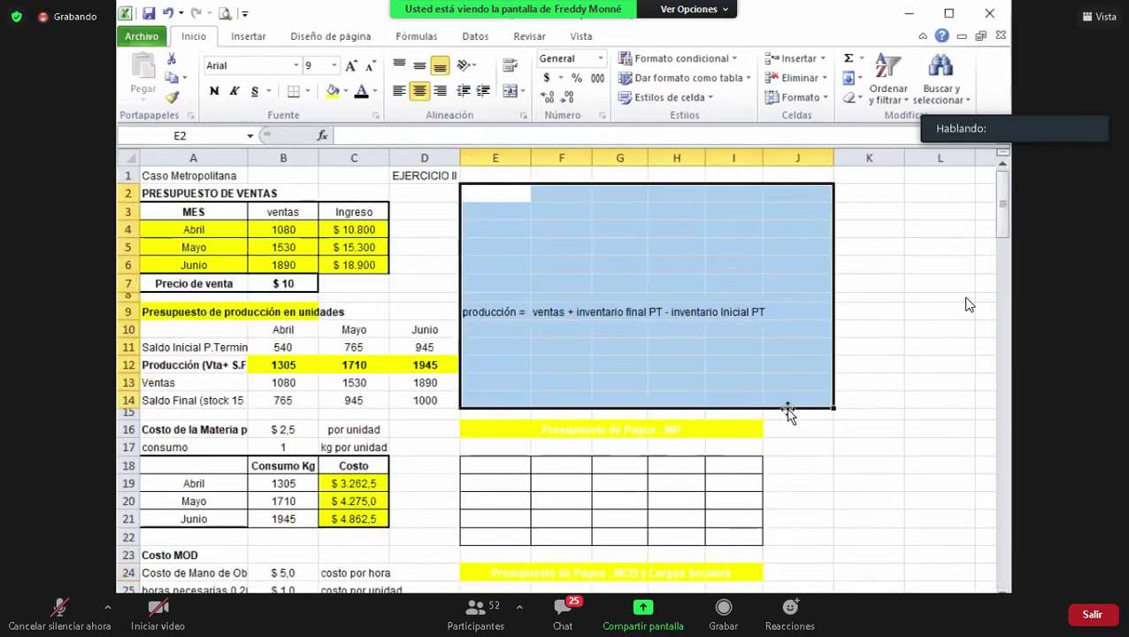
click(846, 449)
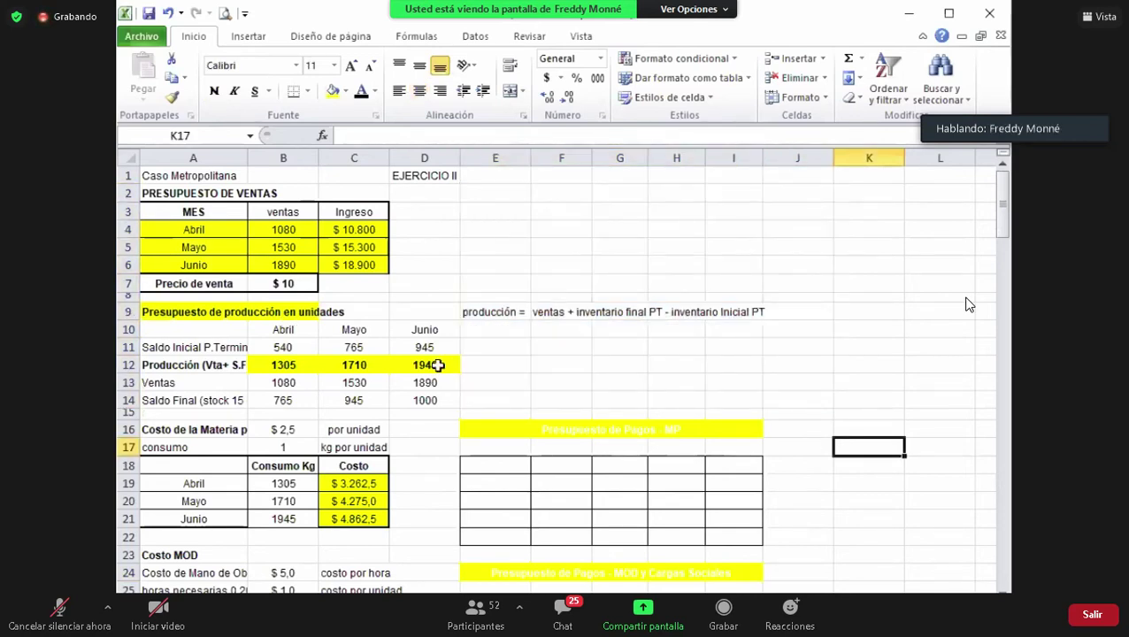
- Reveal the Presupuesto de Pagos - MP heading and its payment table in E16:I22 with black font
drag(1007, 203, 1007, 221)
drag(466, 306, 595, 416)
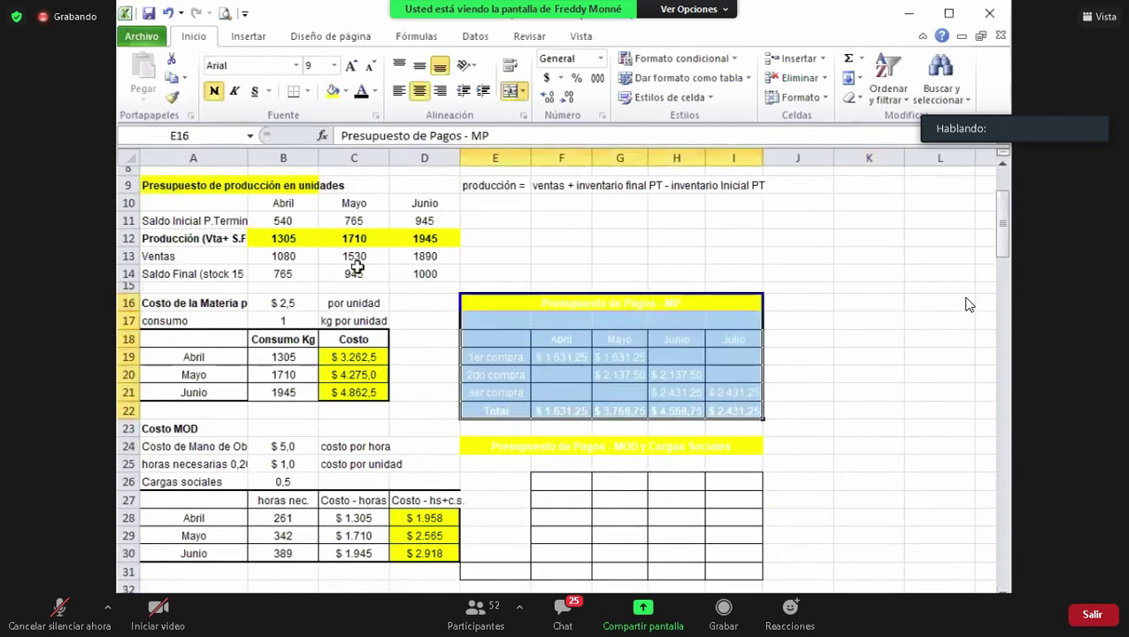
click(362, 91)
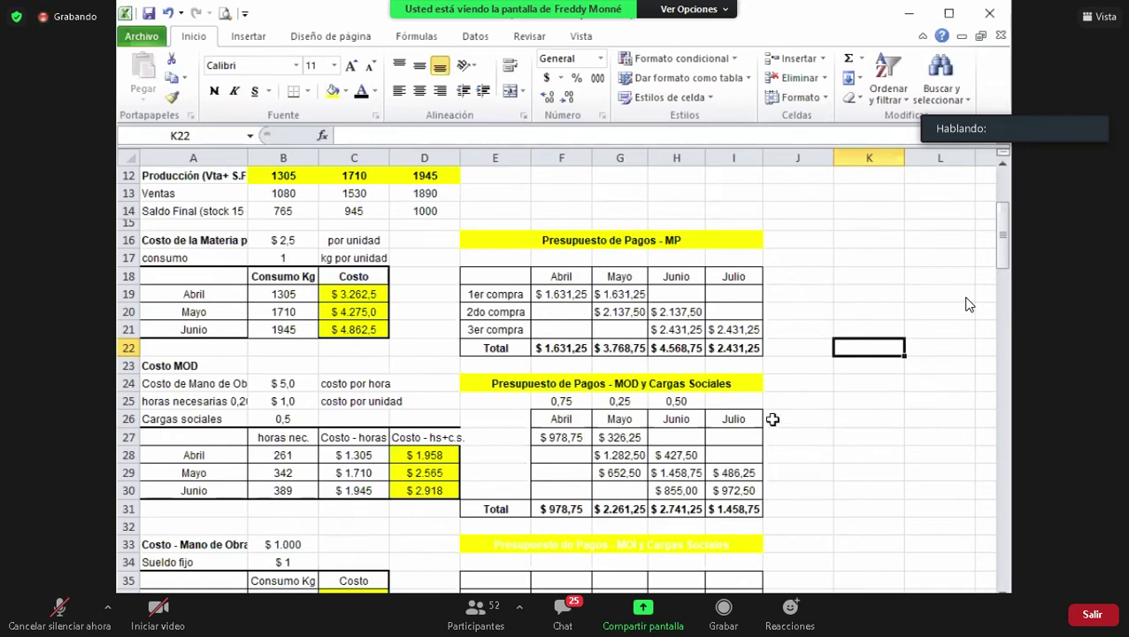
- Examine the MOD payment percentages in F25:G25 and how F27:G27 split April's hours cost from C28 between Abril and Mayo
click(562, 400)
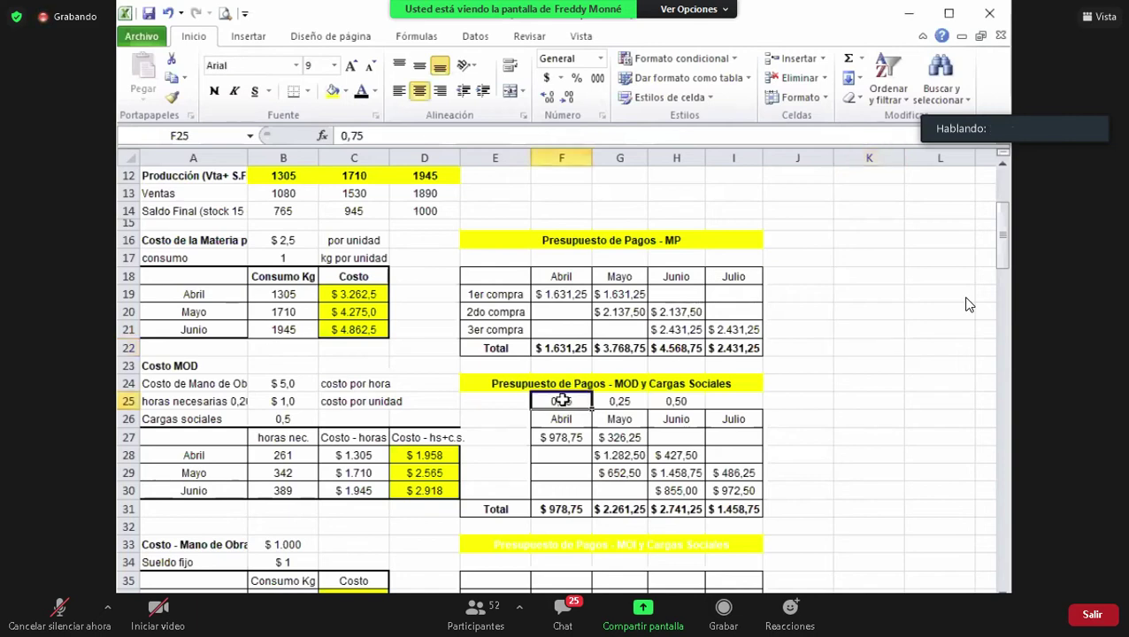
click(622, 401)
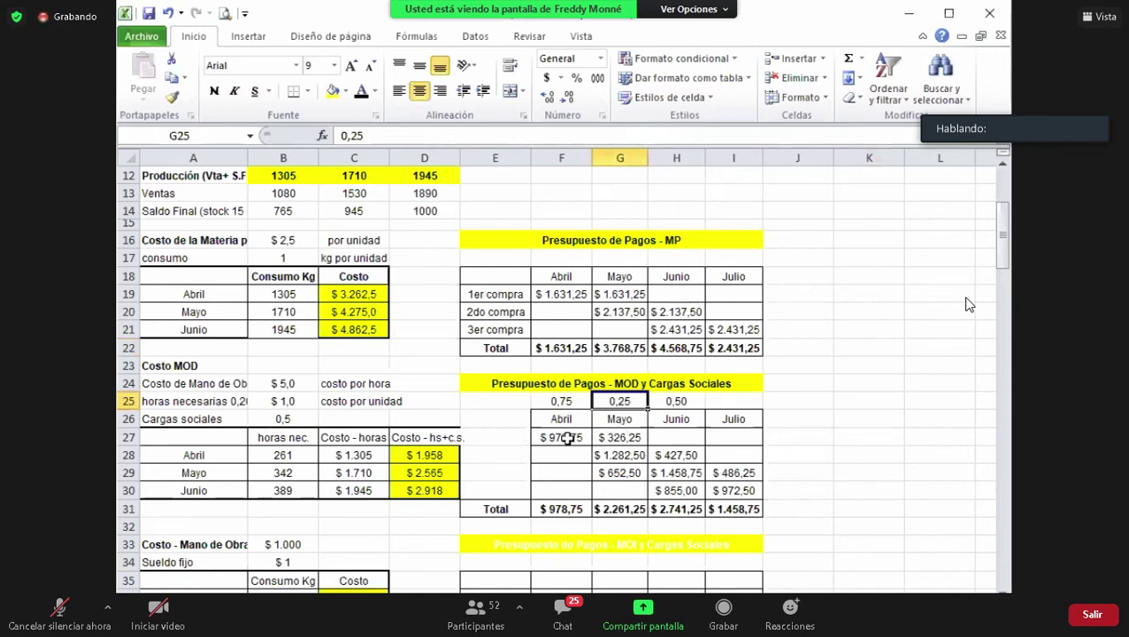
drag(563, 435, 619, 436)
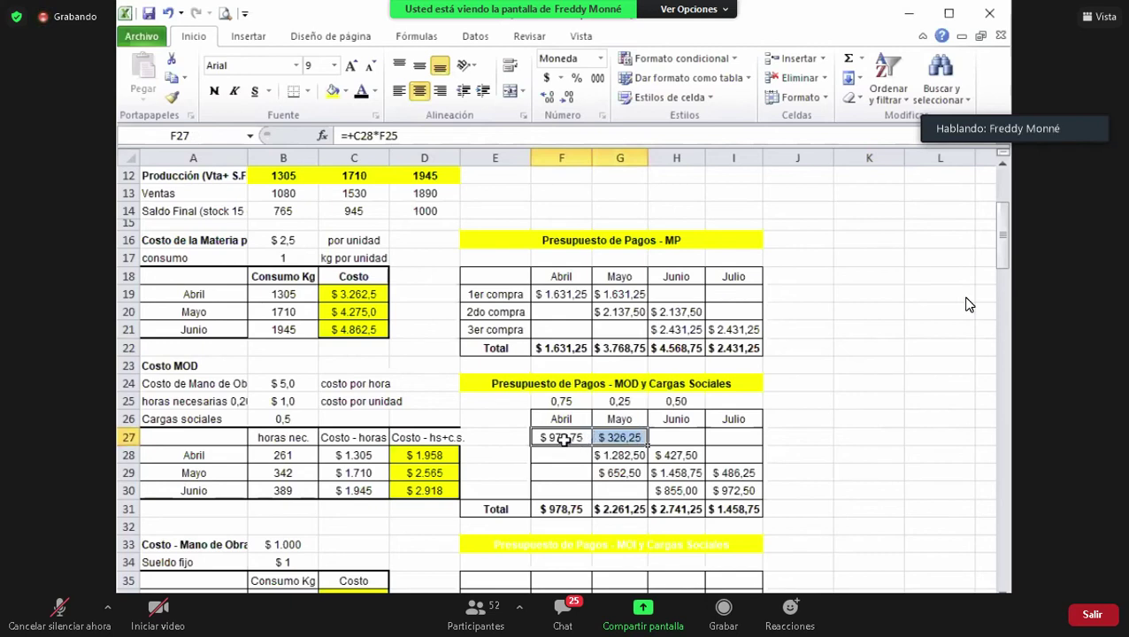
click(373, 456)
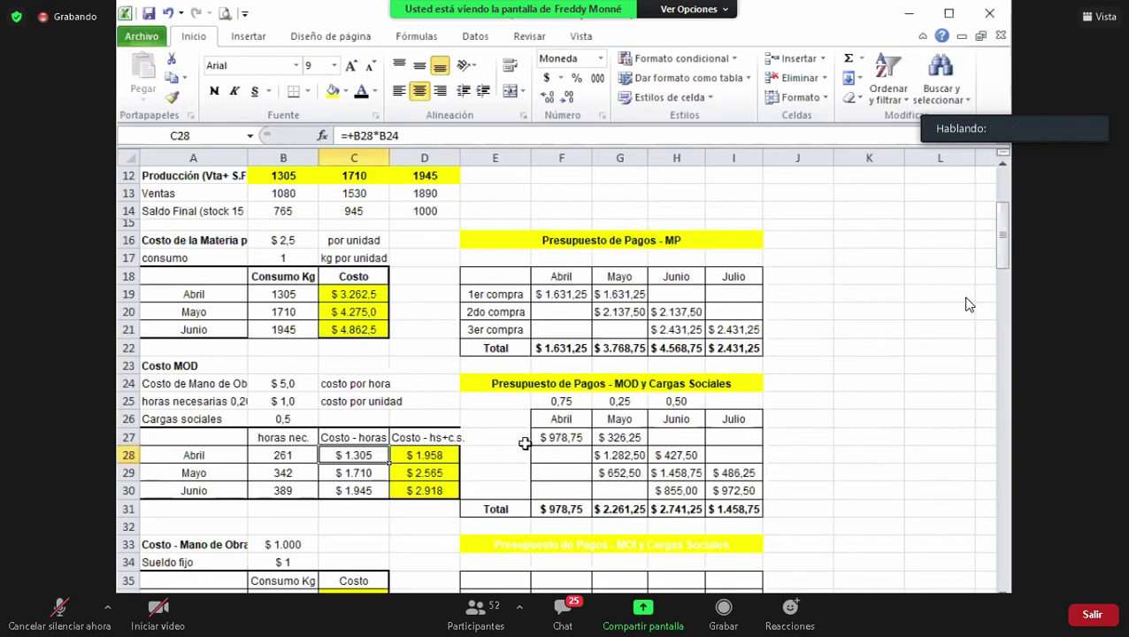
click(564, 437)
drag(564, 437, 619, 437)
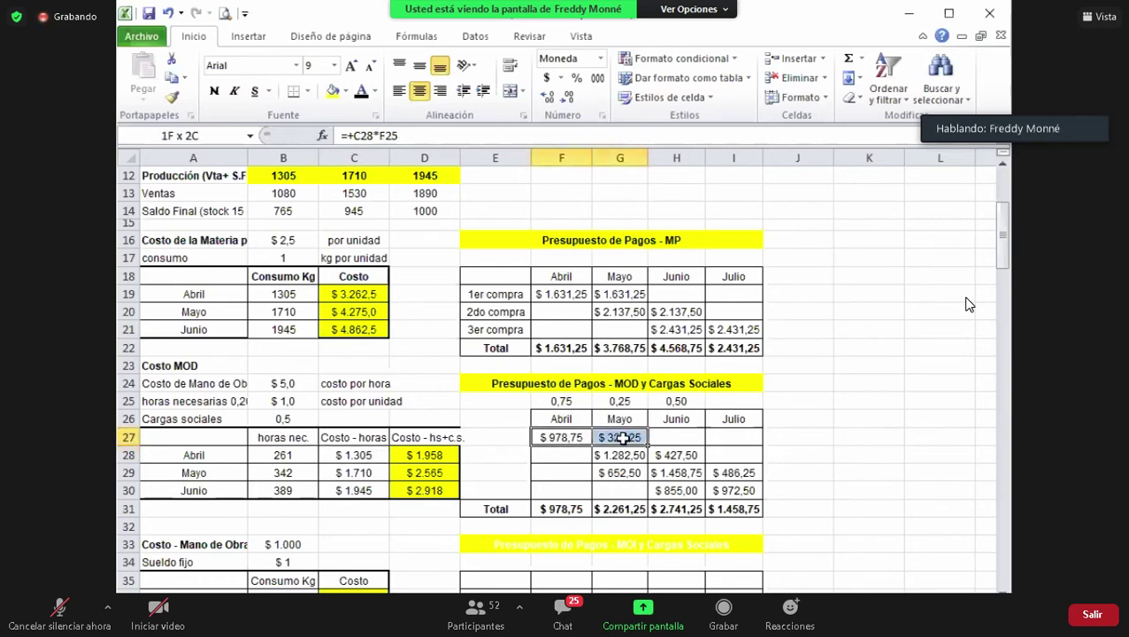
click(569, 437)
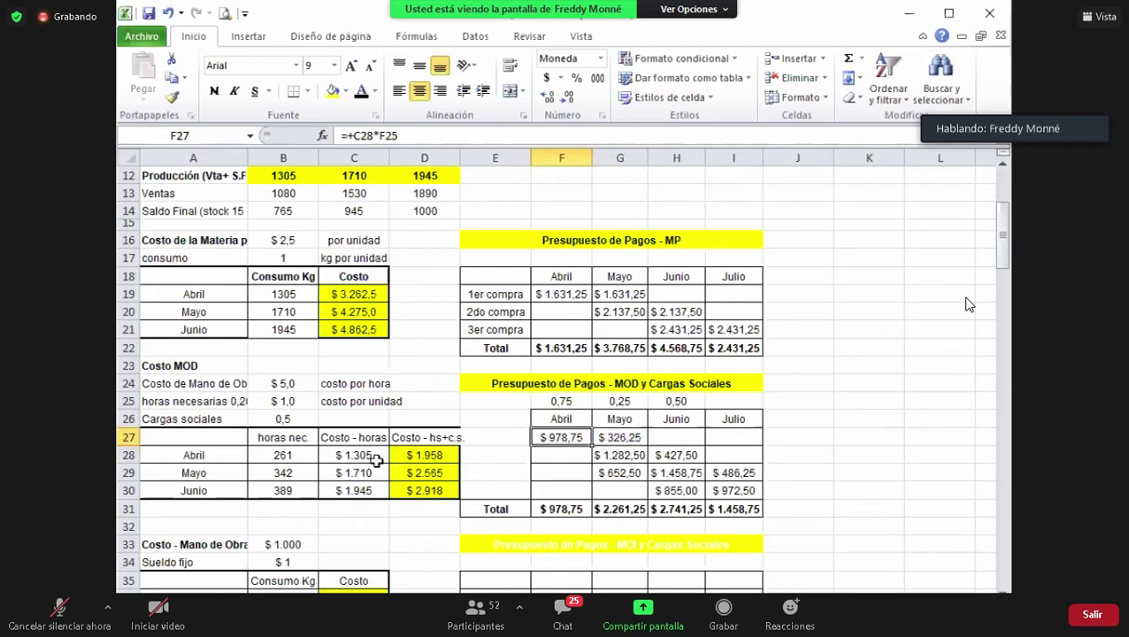
click(625, 437)
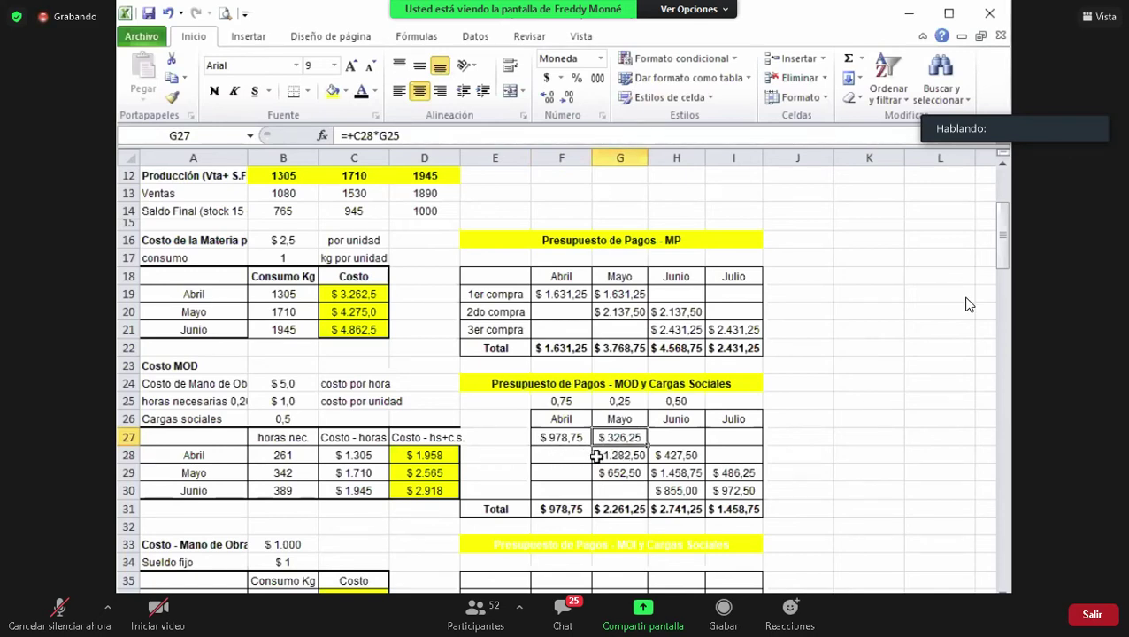
- Compare the Mayo and Junio hours costs in C29:C30 with the payment cells G28:H28 and G29:H29 of the MOD budget
drag(615, 457, 662, 455)
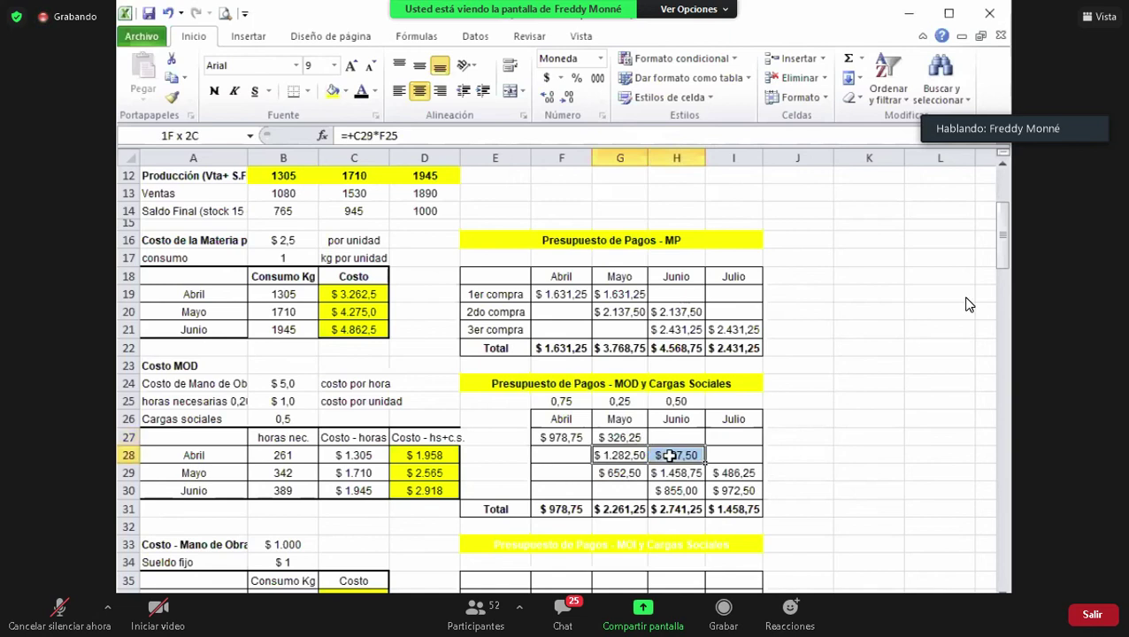
click(353, 474)
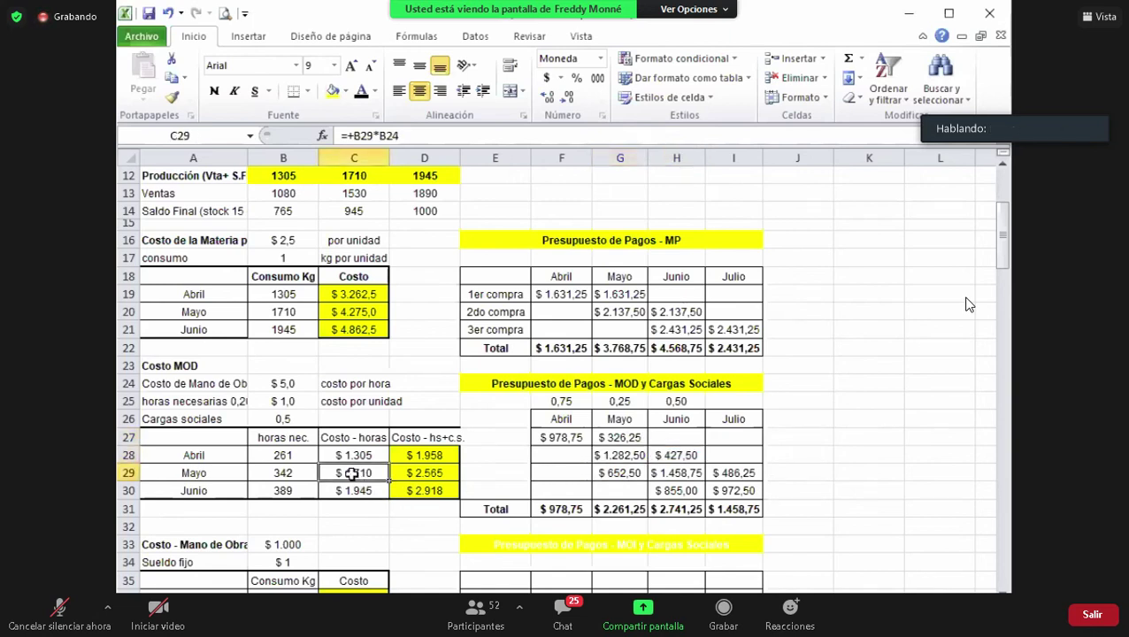
click(619, 455)
click(675, 454)
click(362, 493)
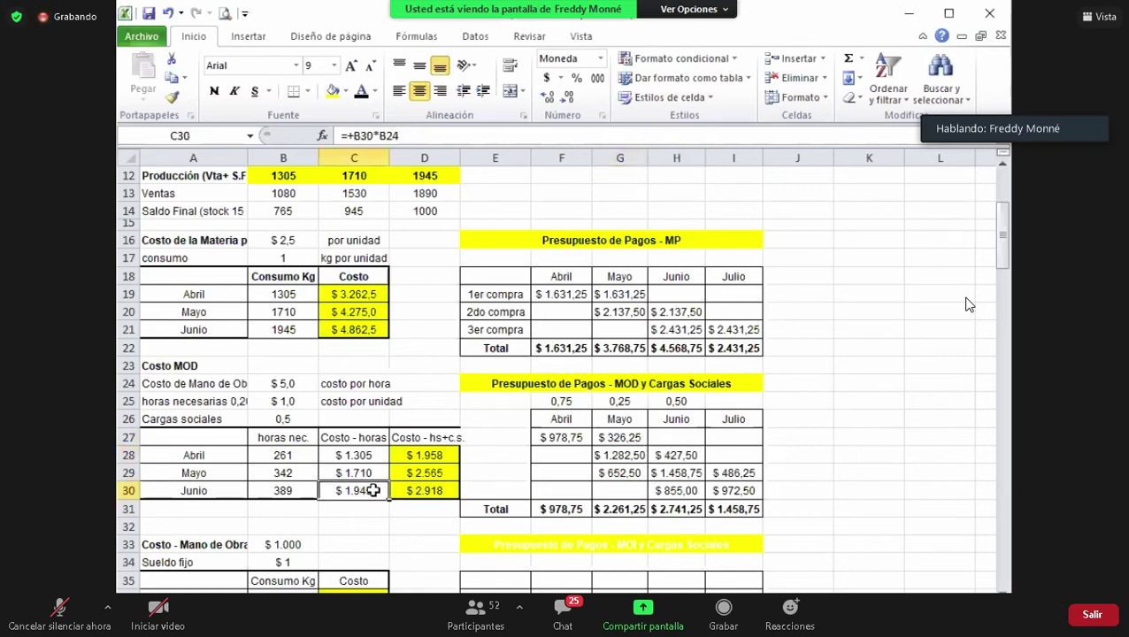
drag(605, 473, 660, 473)
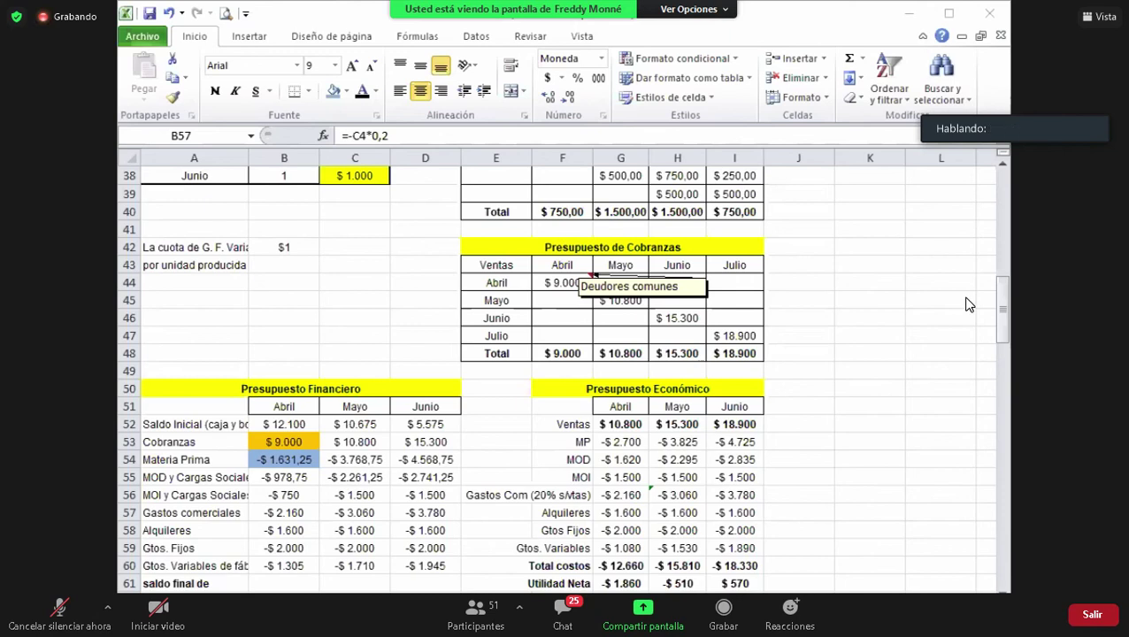
- Review the April Alquileres, Gtos. Fijos and Cobranzas entries in the Presupuesto Financiero
key(alt+Tab)
click(292, 531)
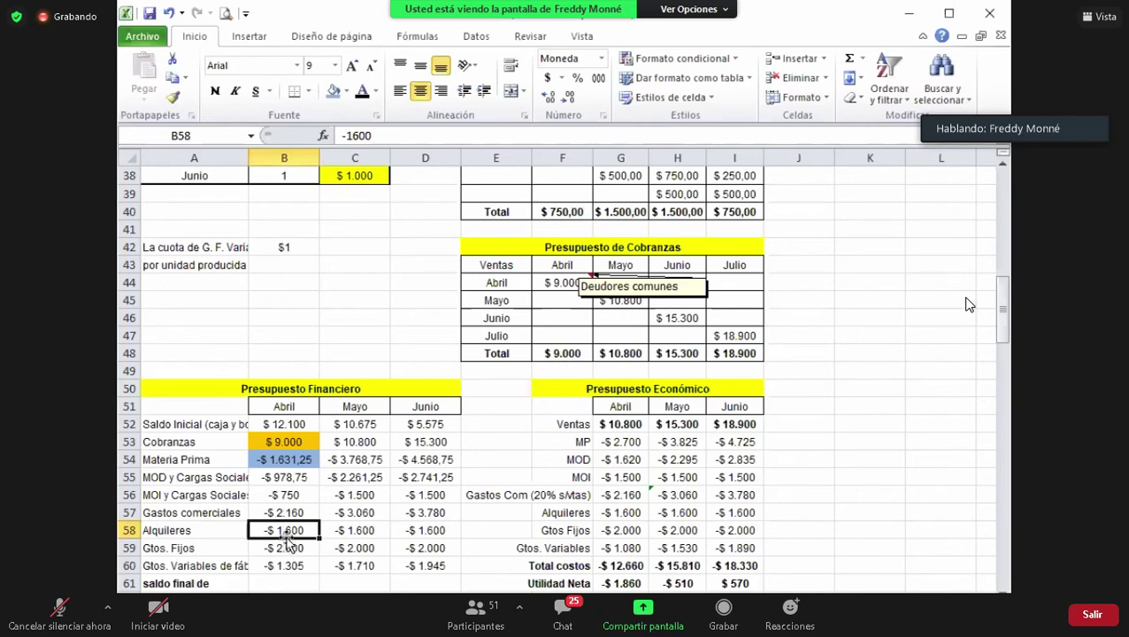
click(275, 549)
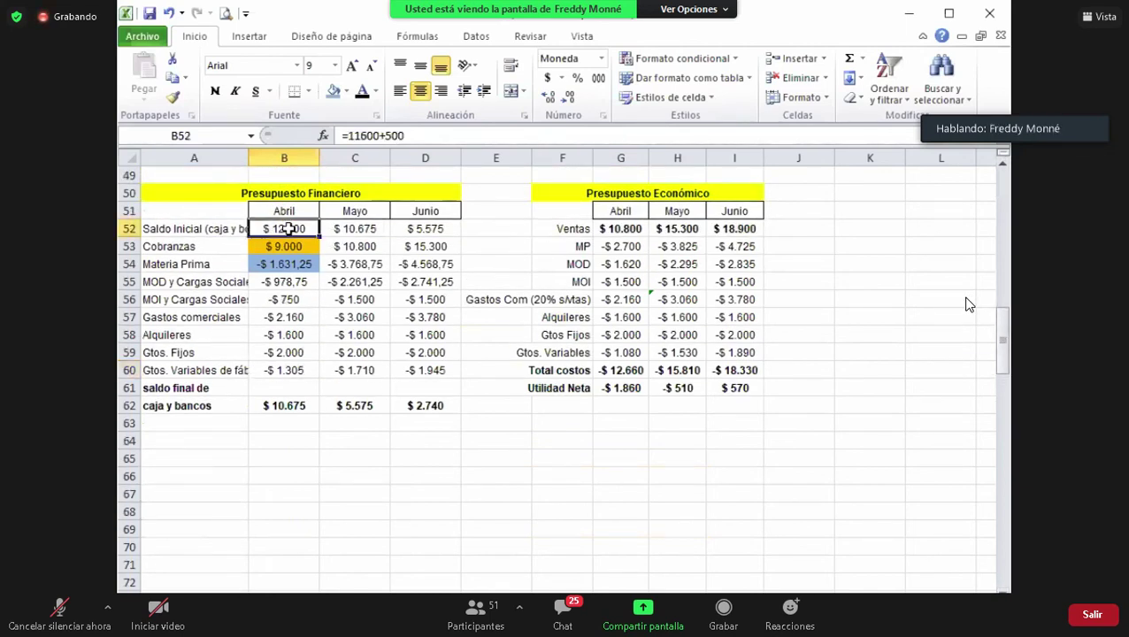
click(278, 245)
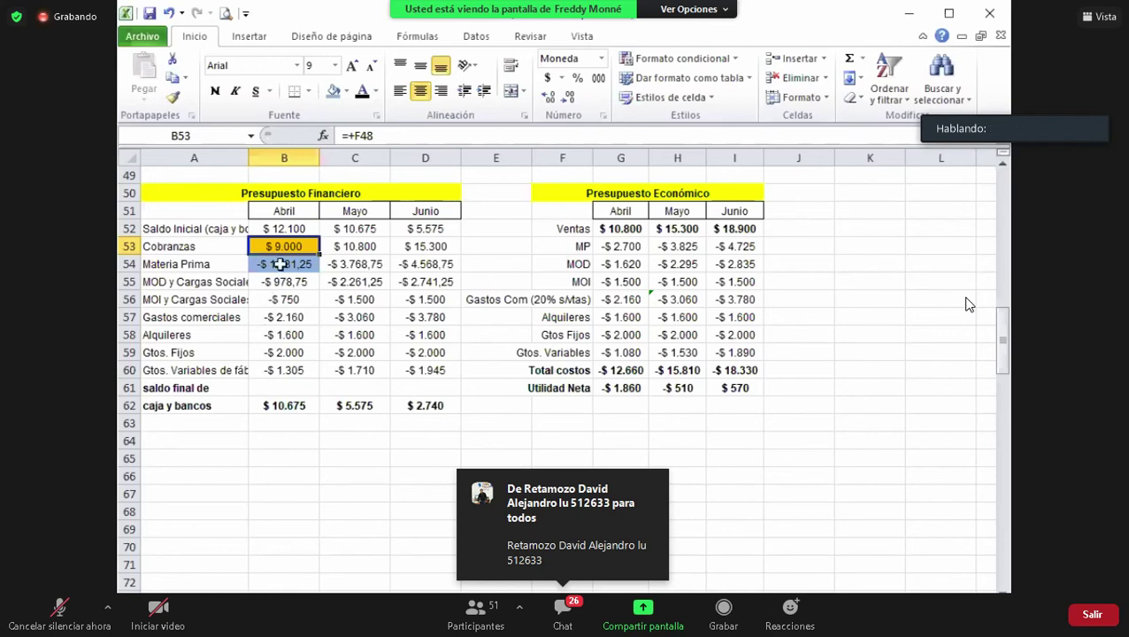
- Trace how each month's saldo final de caja y bancos in row 62 feeds the following month's Saldo Inicial in row 52
click(283, 409)
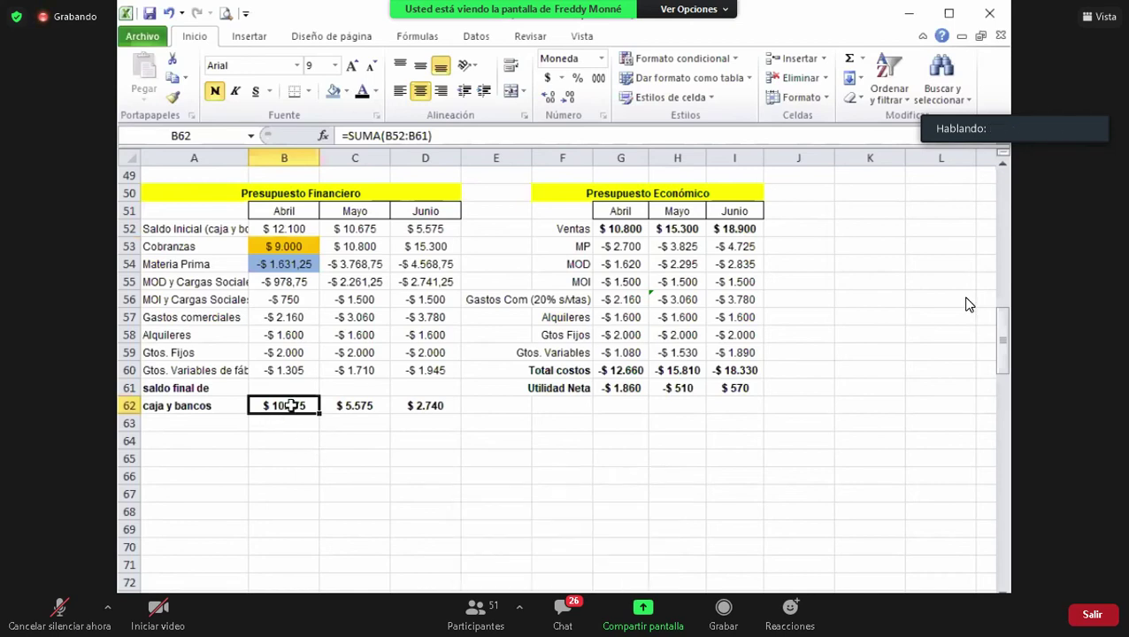
click(352, 228)
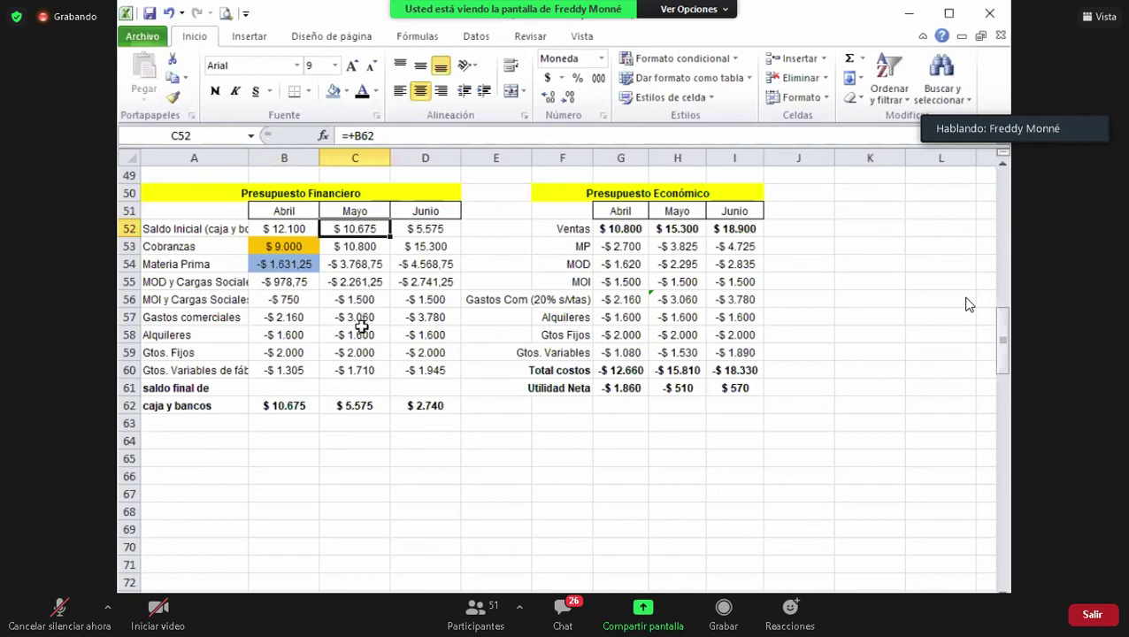
click(352, 409)
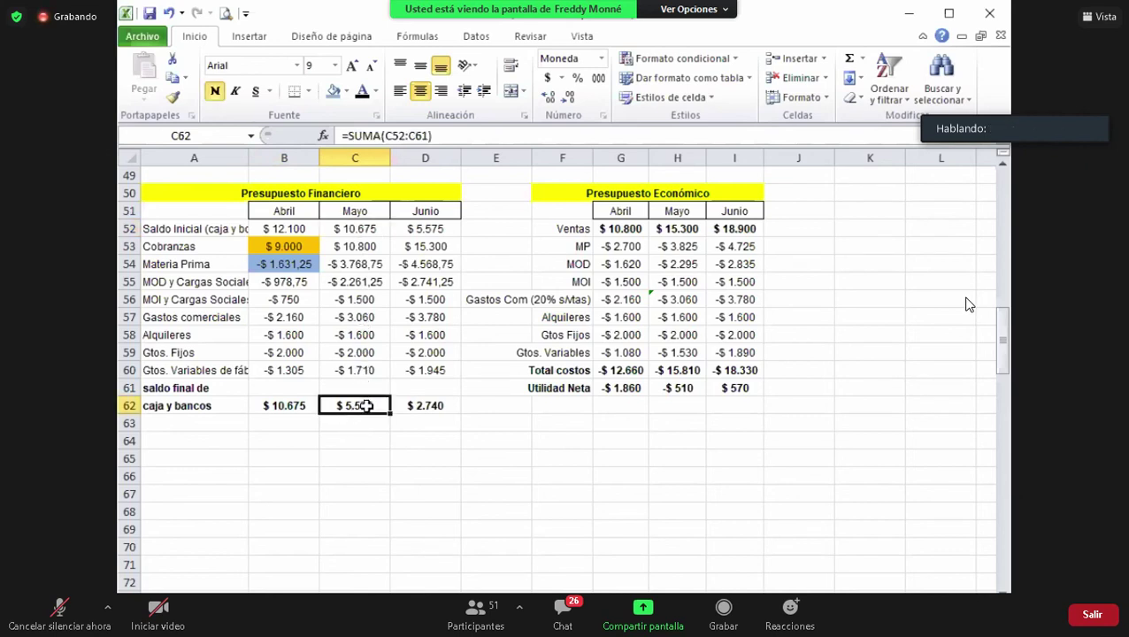
click(437, 228)
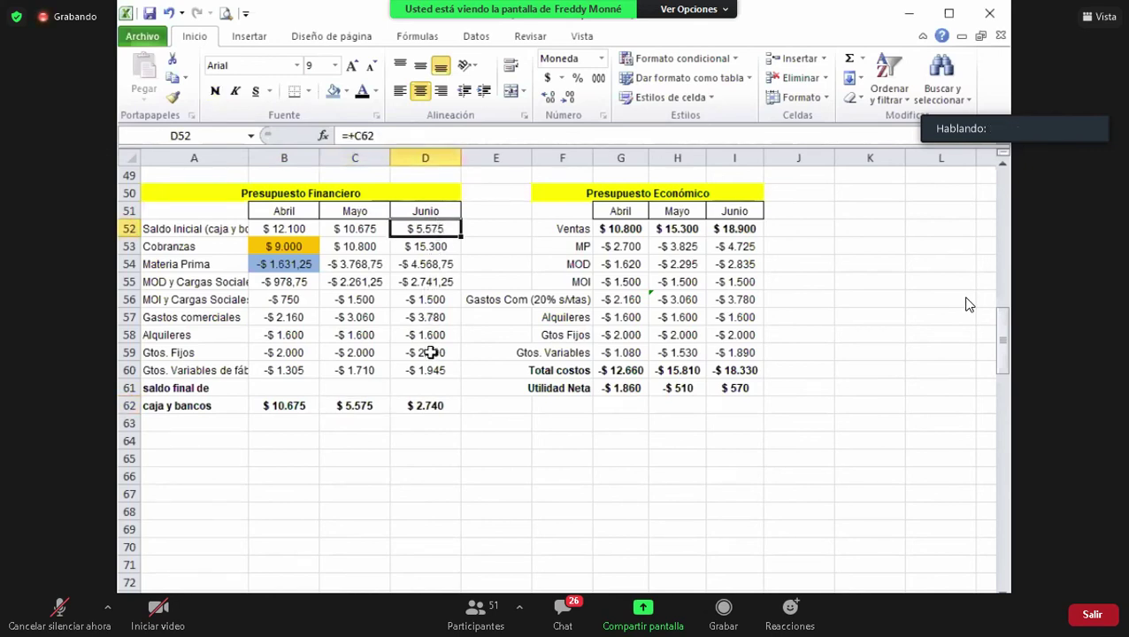
click(432, 404)
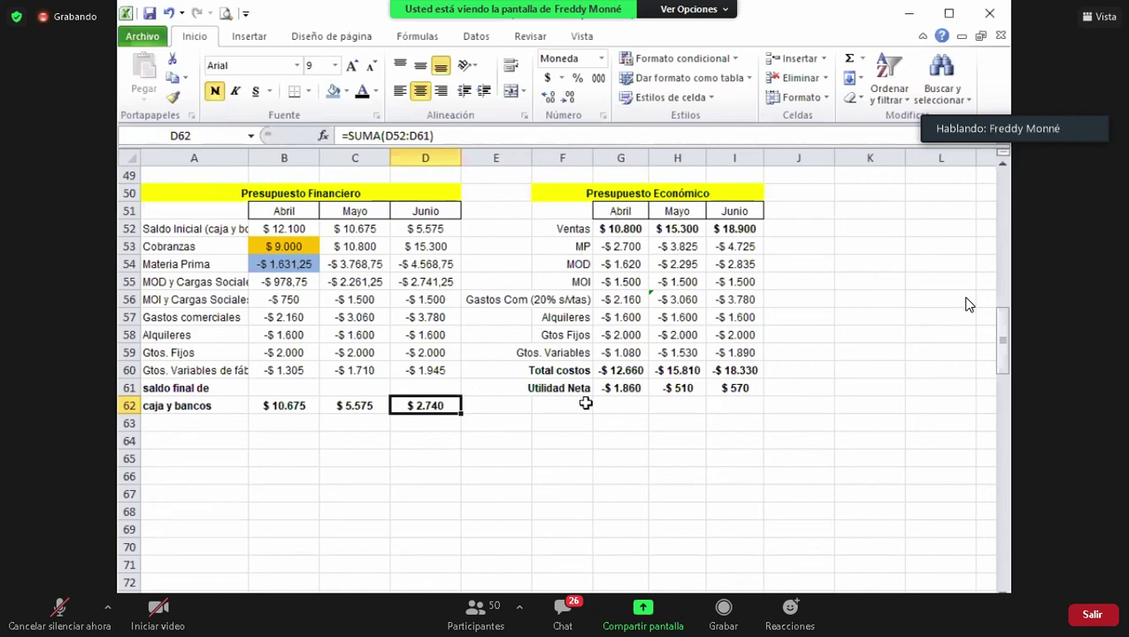
- Examine the Presupuesto Económico lines from Ventas to Gtos Fijos in G52:I58, comparing Alquileres with B58 of the Presupuesto Financiero
click(627, 229)
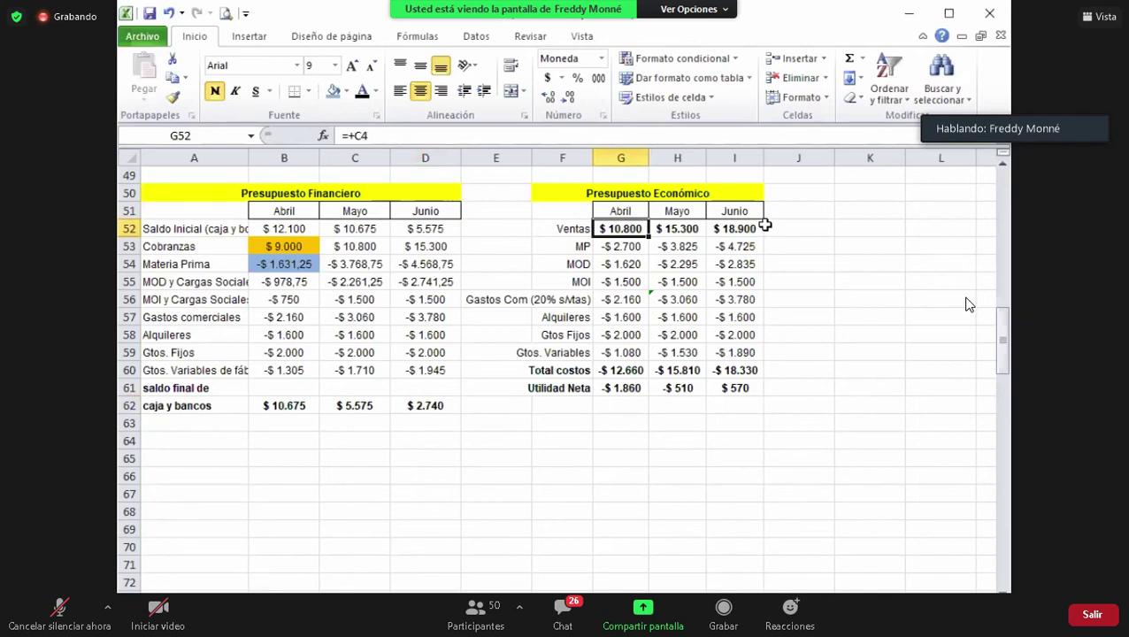
click(619, 245)
click(618, 264)
click(619, 282)
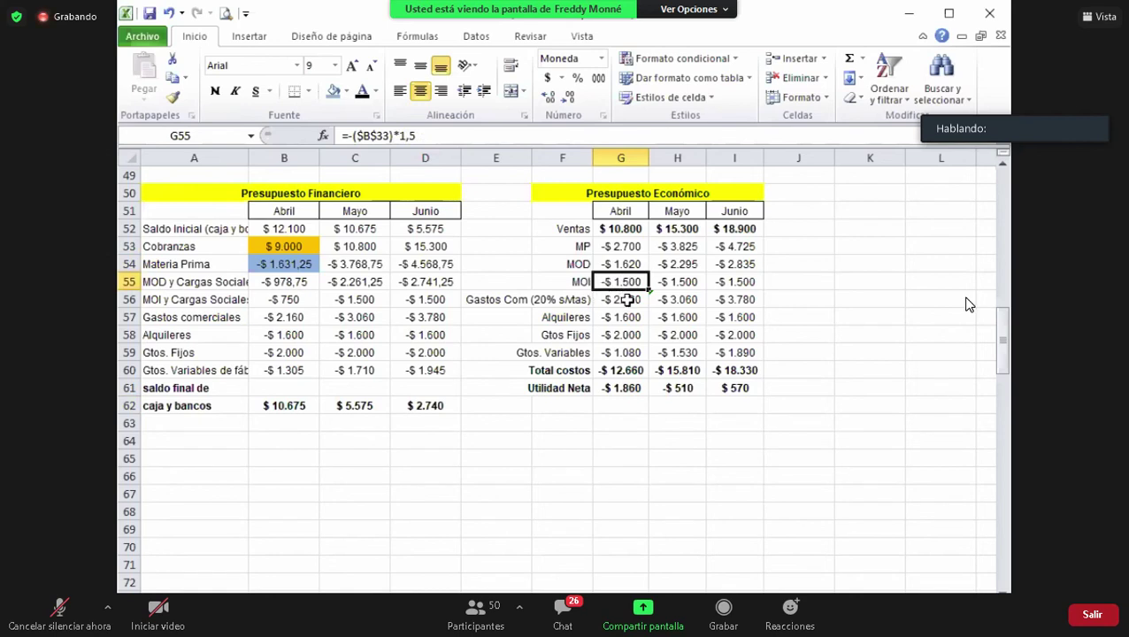
click(627, 300)
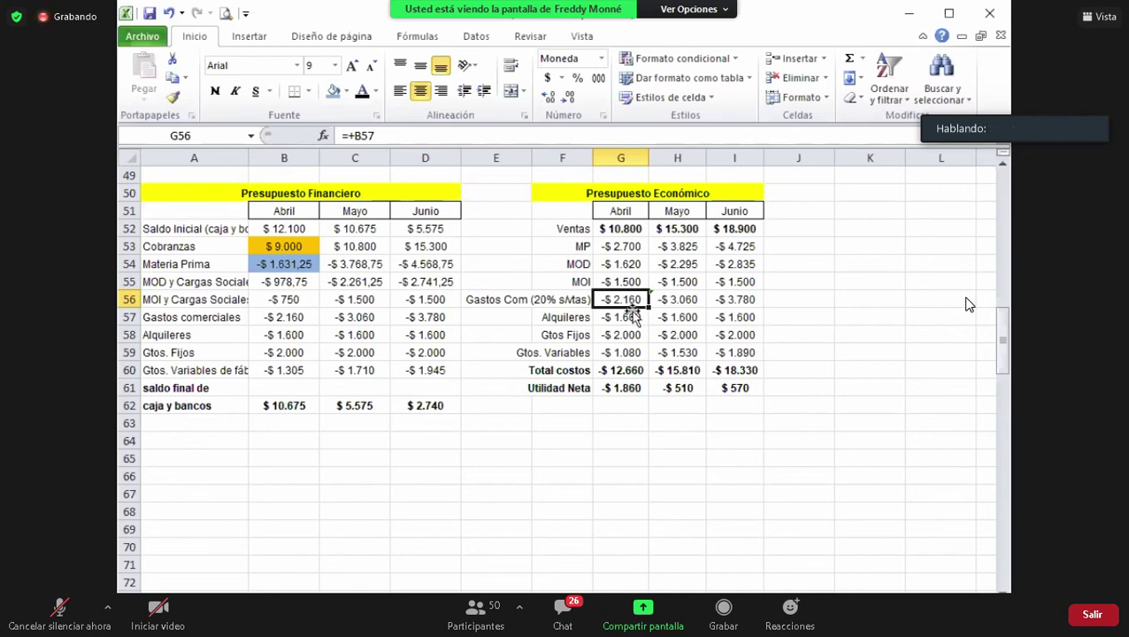
drag(635, 298, 733, 331)
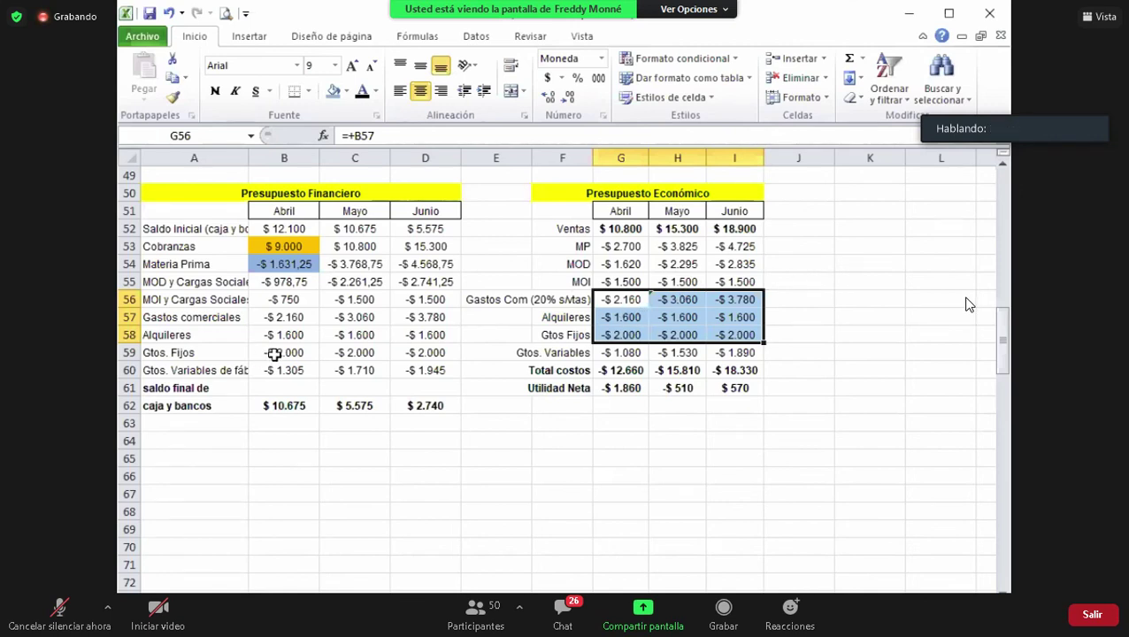
click(677, 320)
click(284, 334)
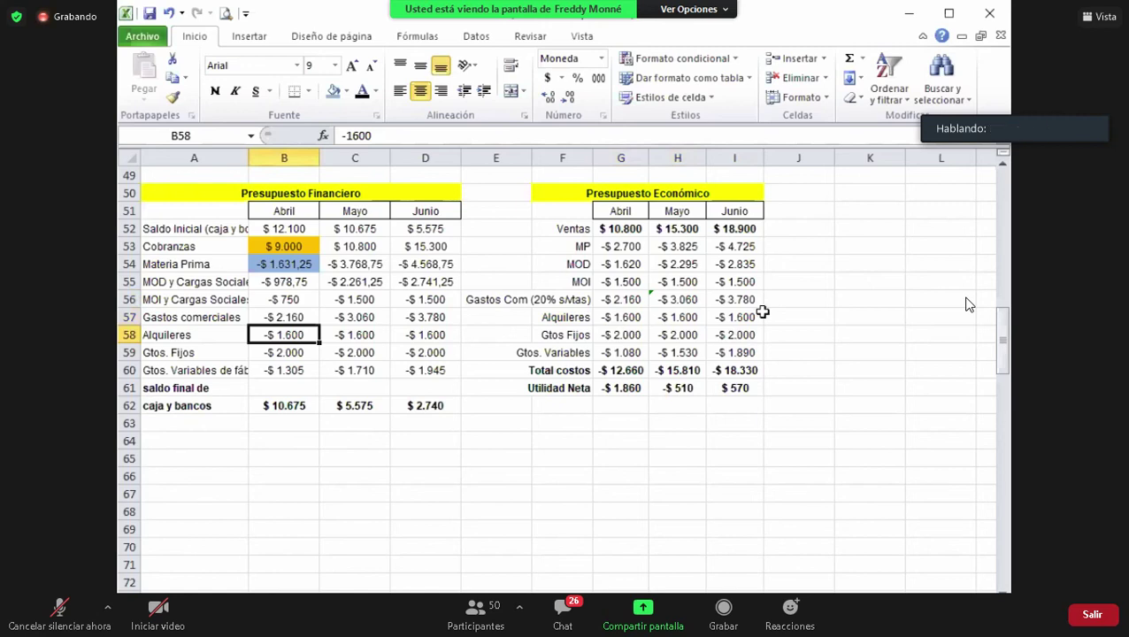
- Inspect the April Total costos in G60 and the Utilidad Neta formula in G61 that combines it with Ventas in G52
click(623, 373)
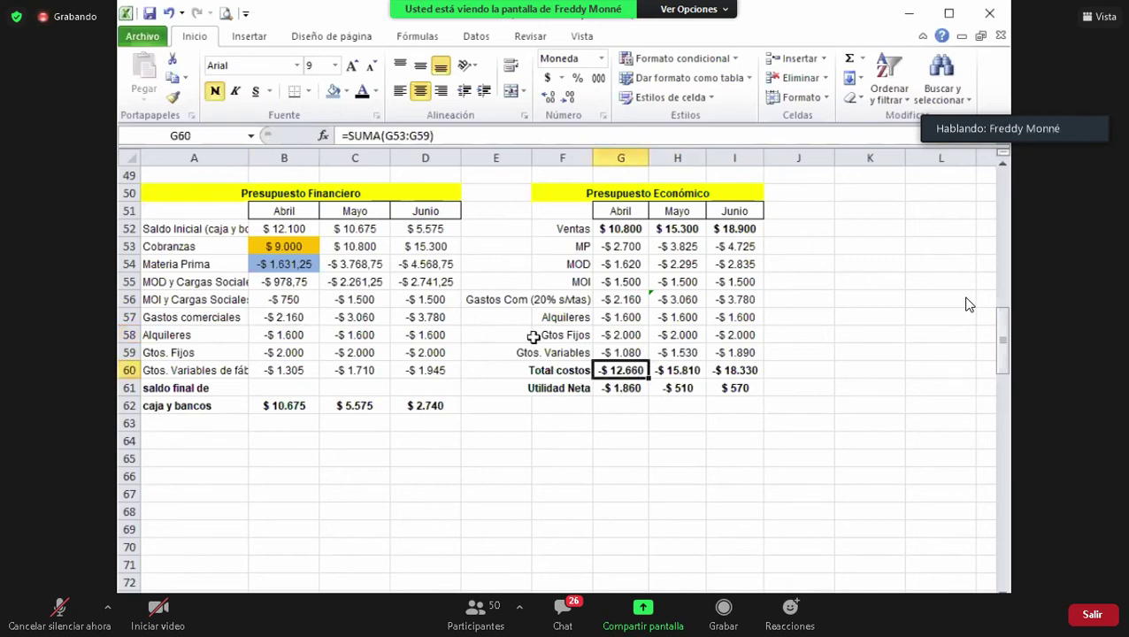
click(630, 229)
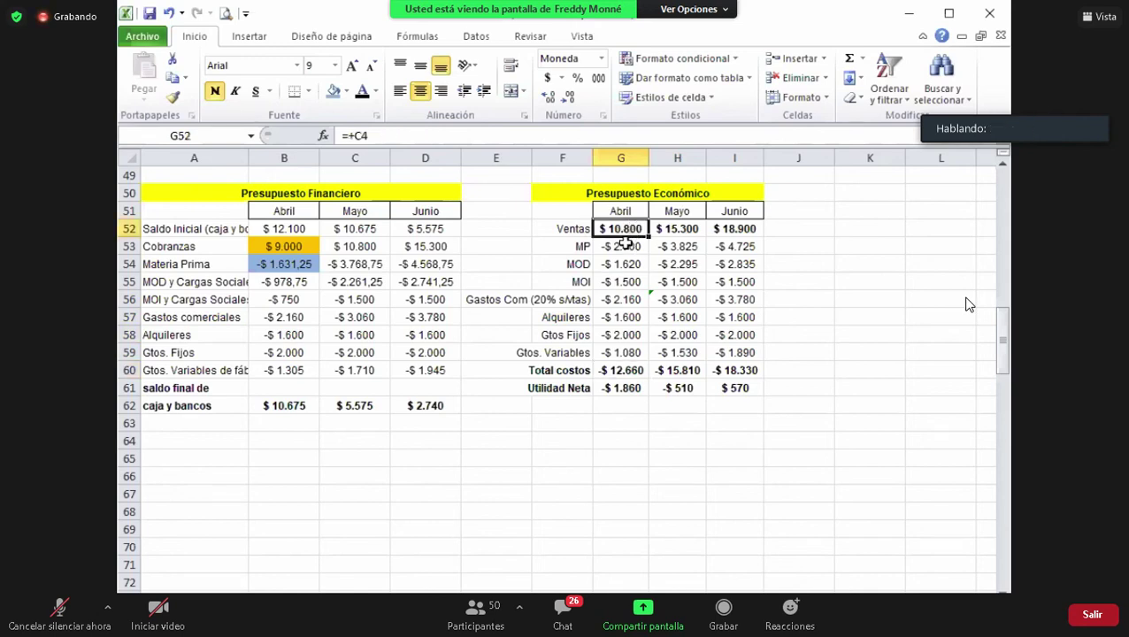
click(627, 372)
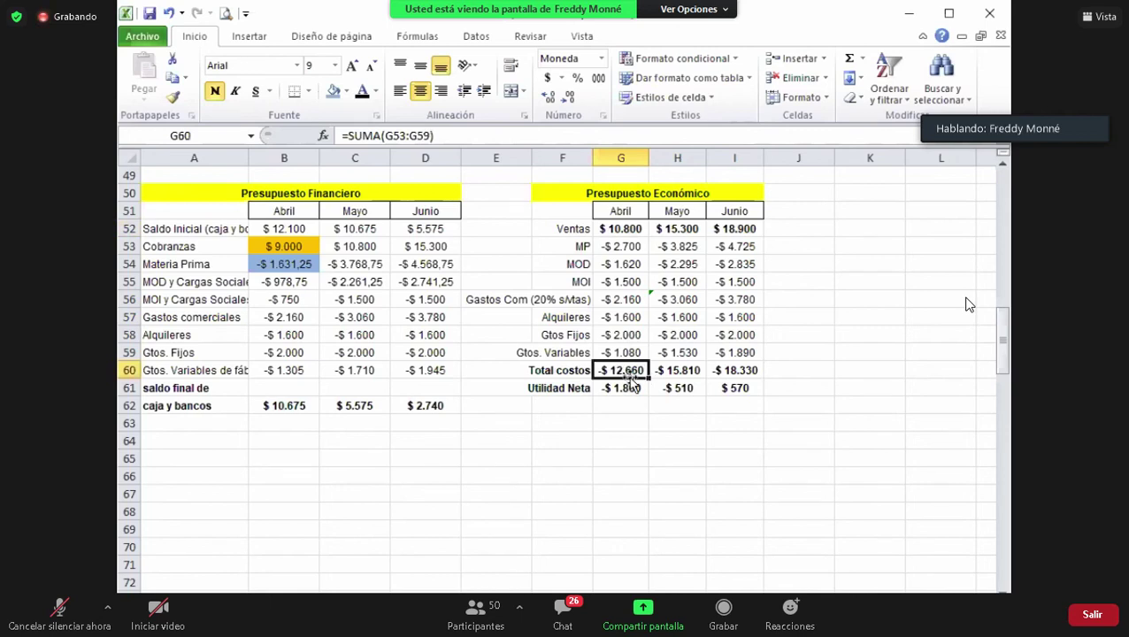
click(631, 390)
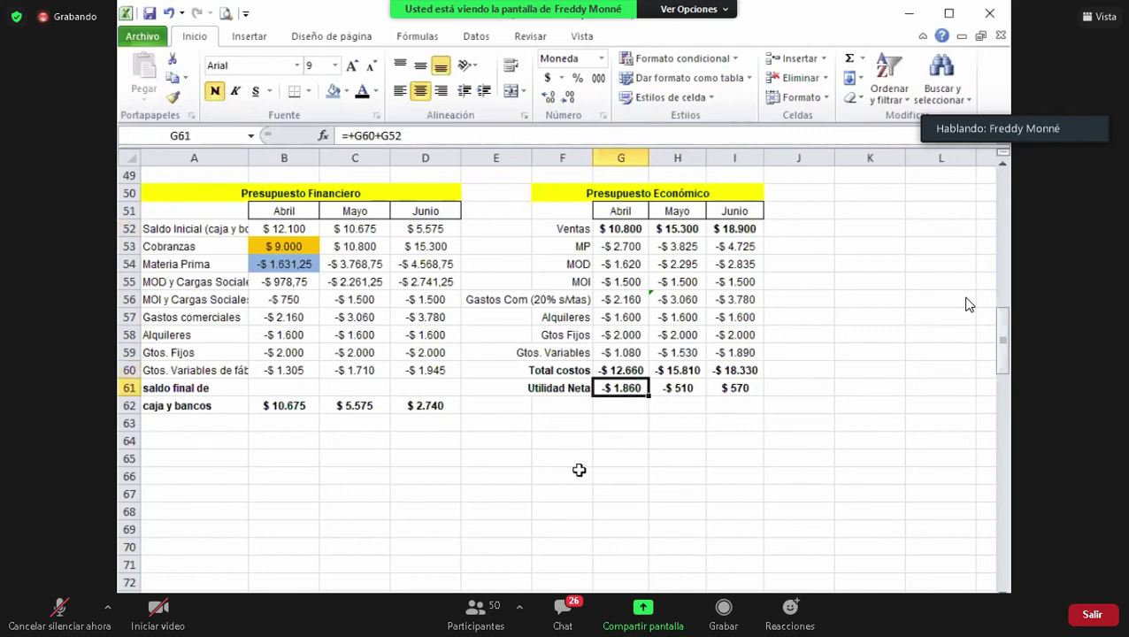
drag(525, 388, 566, 388)
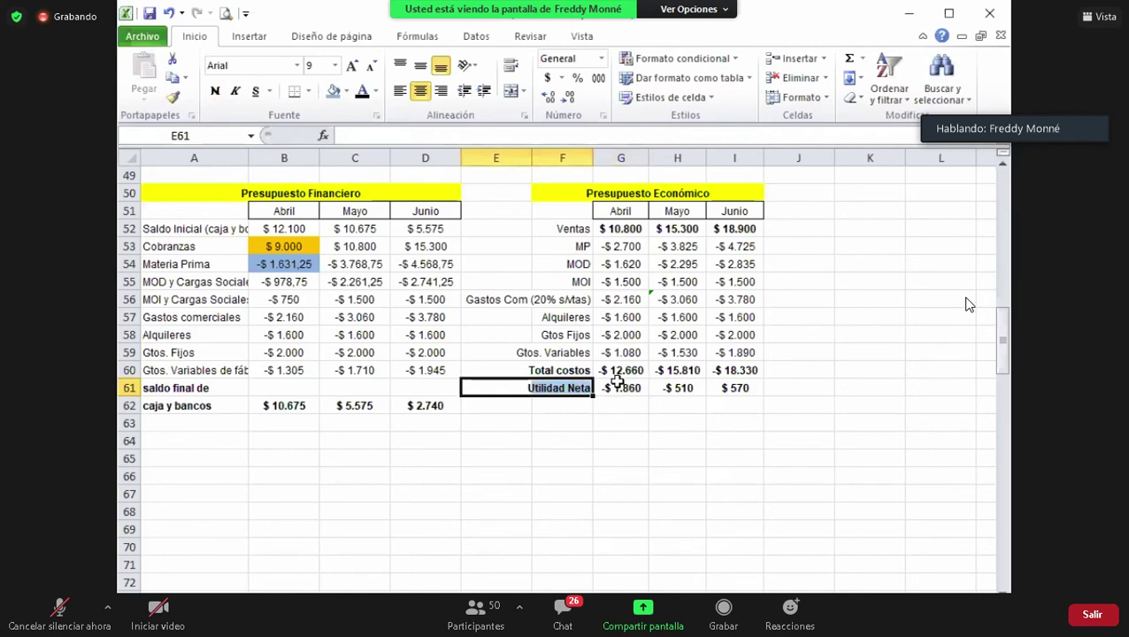
click(625, 391)
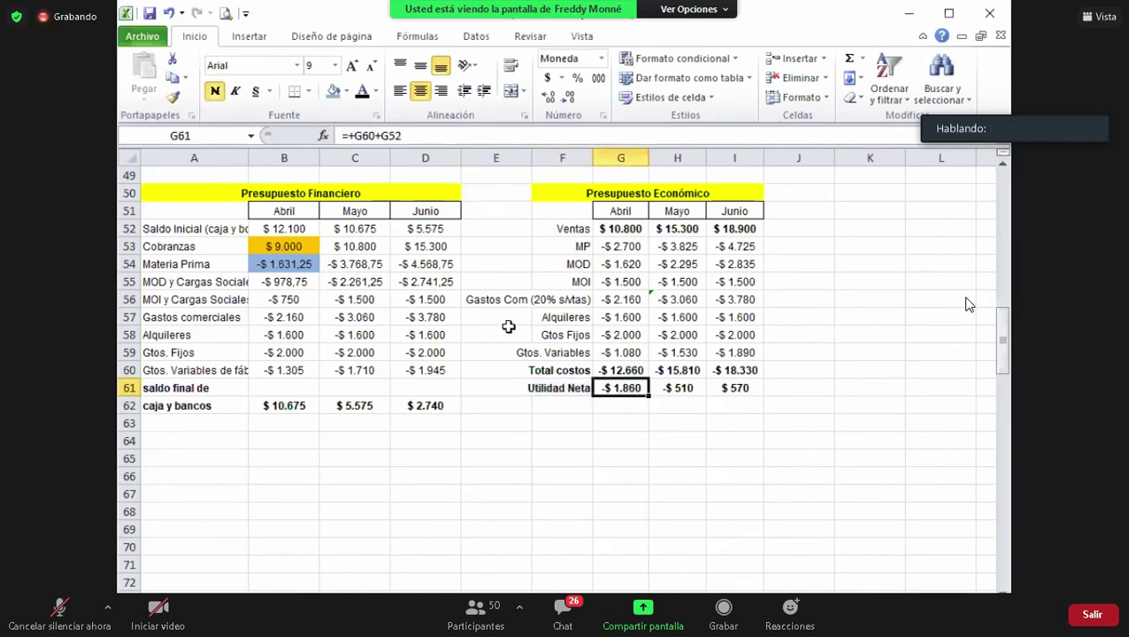
click(677, 128)
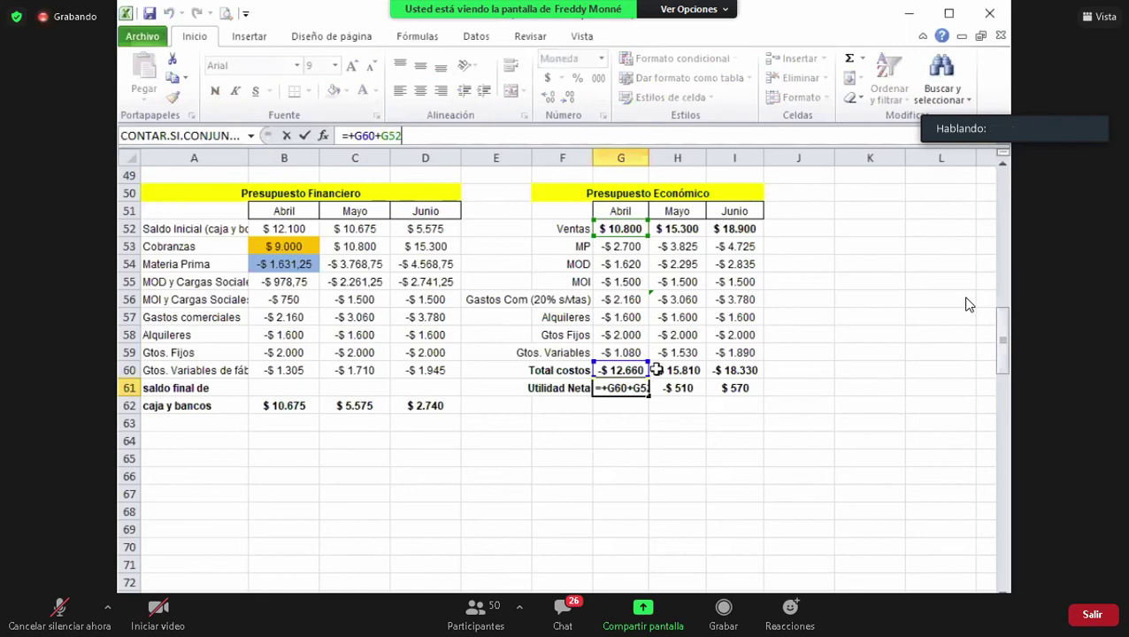
click(618, 423)
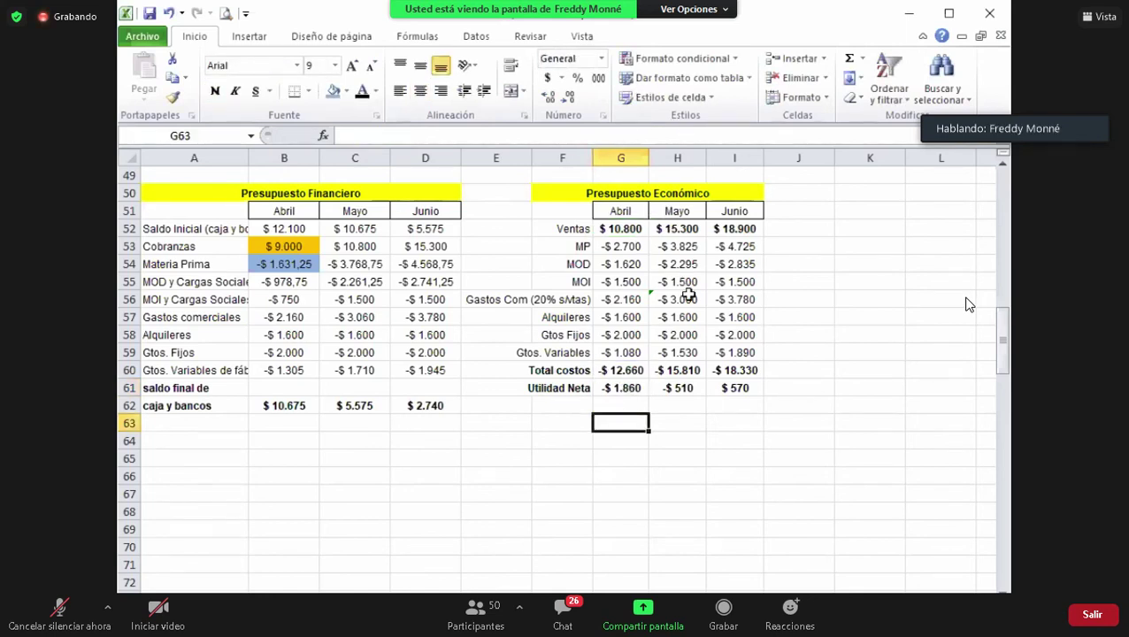
- Color the Abril and Mayo Utilidad Neta values in G61:H61 with red font
click(679, 386)
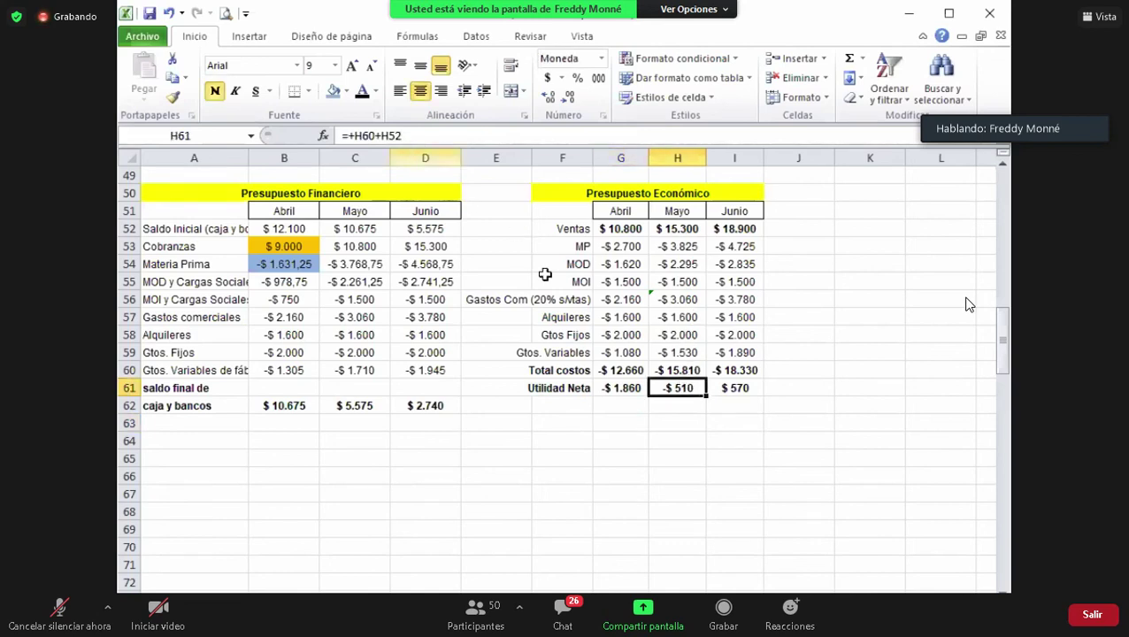
drag(627, 388, 676, 387)
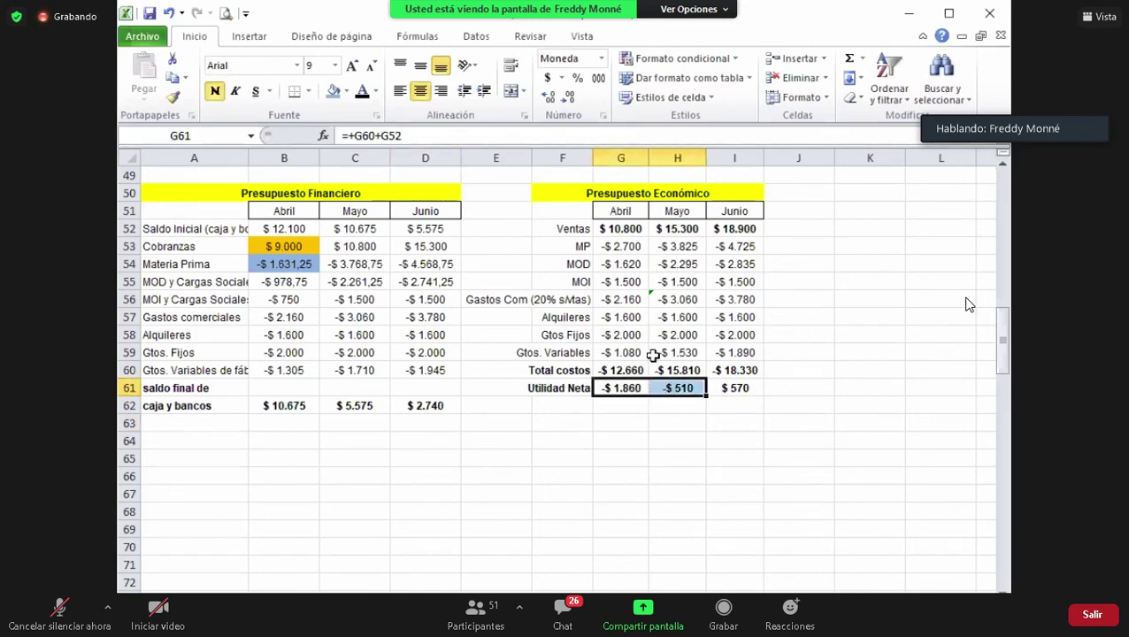
click(377, 92)
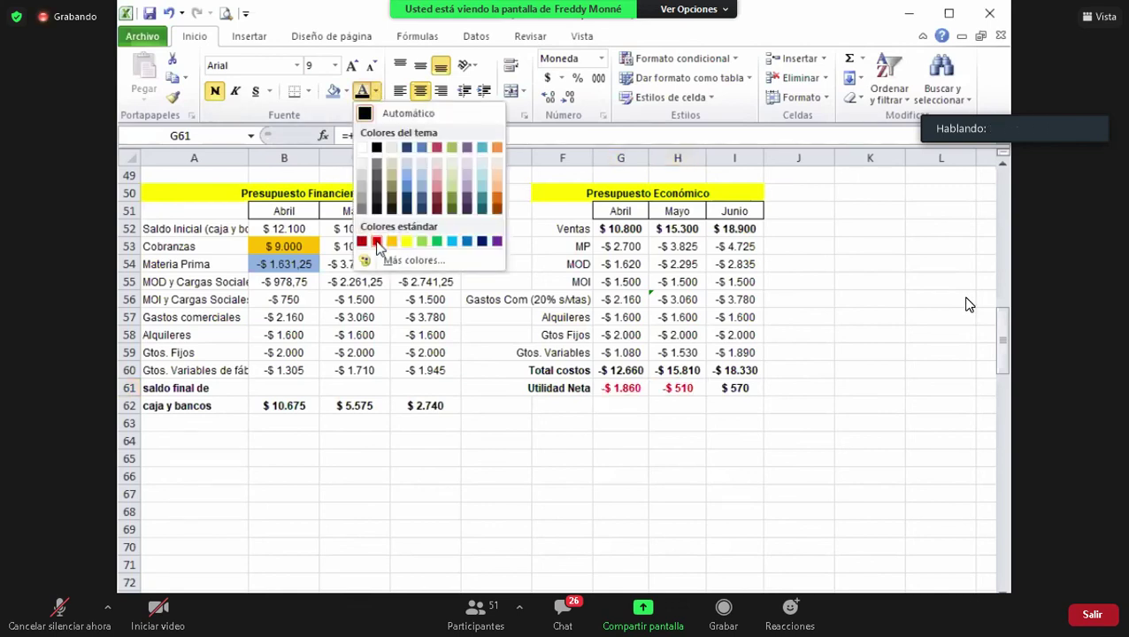
click(371, 242)
click(675, 421)
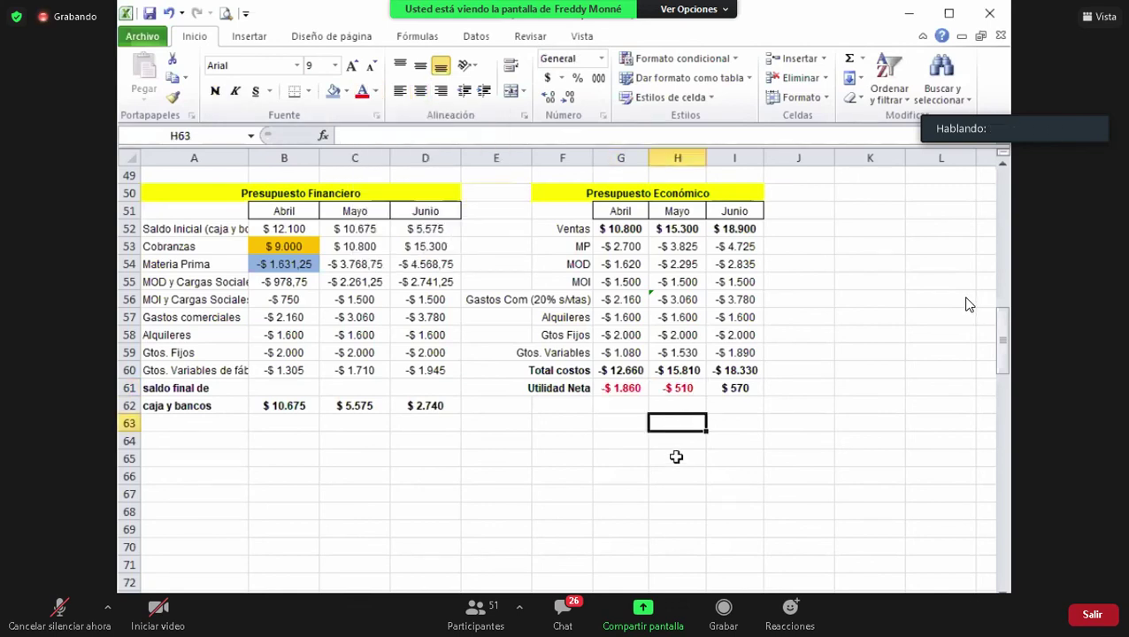
- Check the June Utilidad Neta in I61 and review the Presupuesto Financiero and Presupuesto Económico together in A50:I61
click(739, 389)
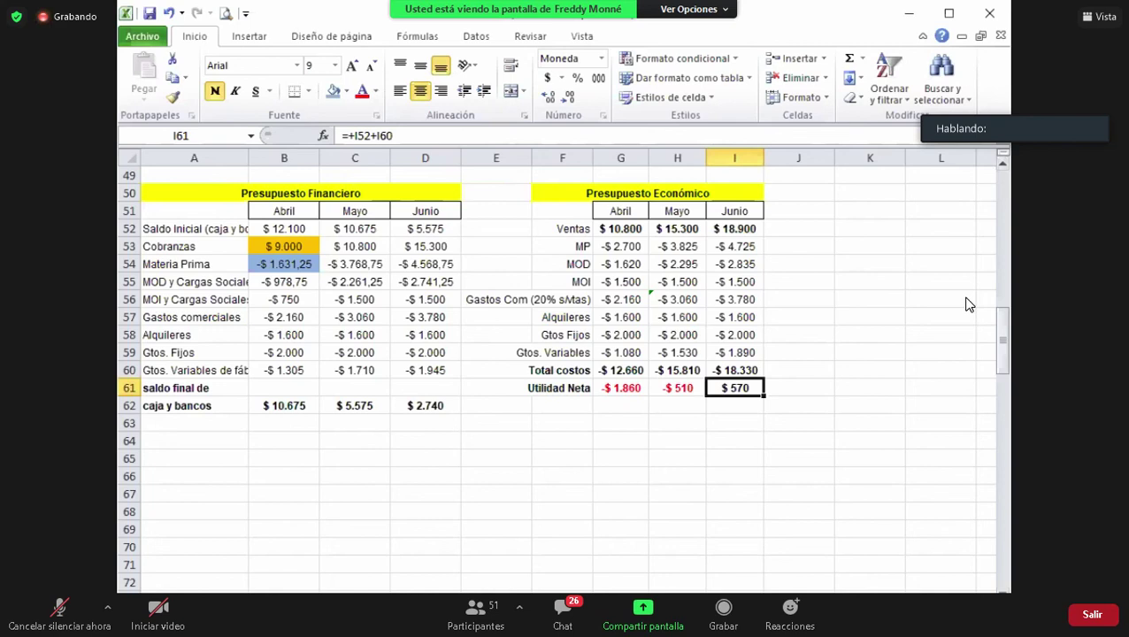
drag(145, 188, 680, 395)
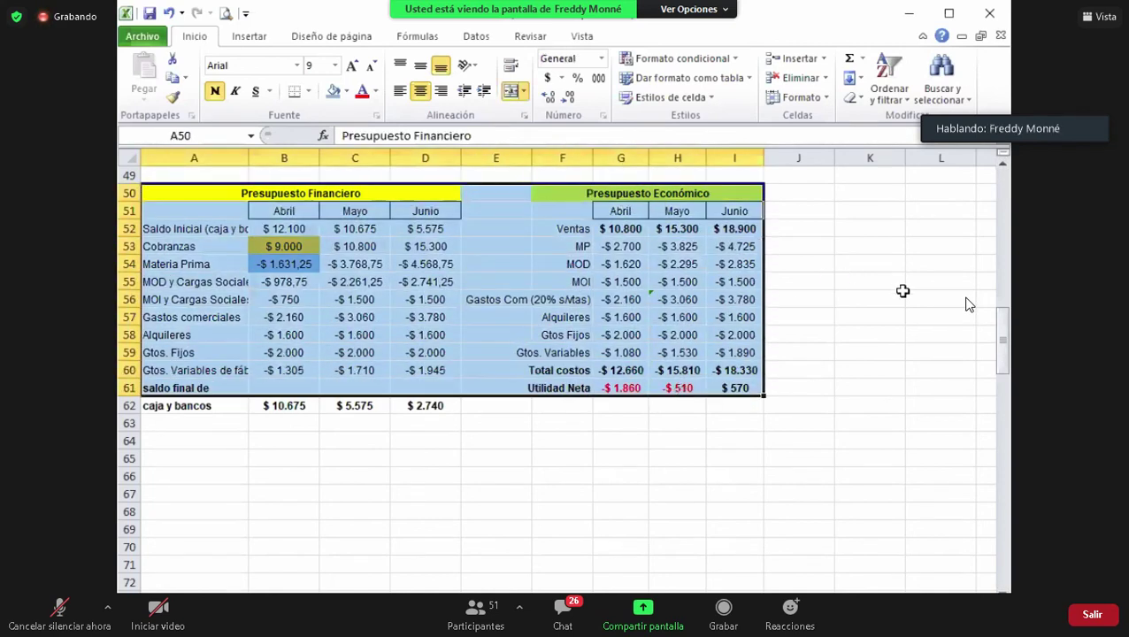
click(497, 478)
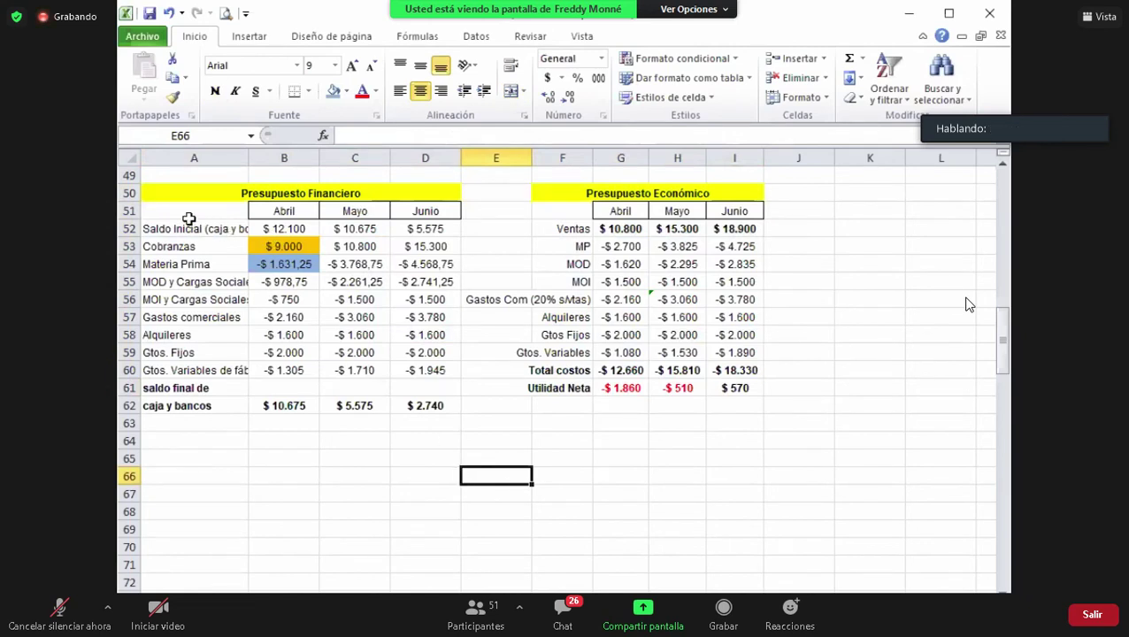